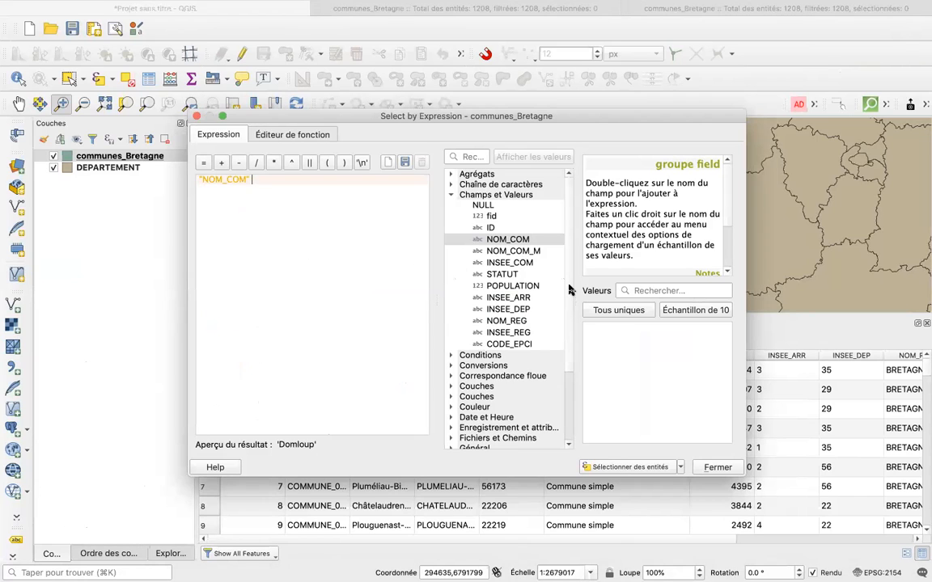
# - Try to select communes by completing the NOM_COM expression with LIKE 'plou' and running the selection
pyautogui.scroll(-3, 512, 277)
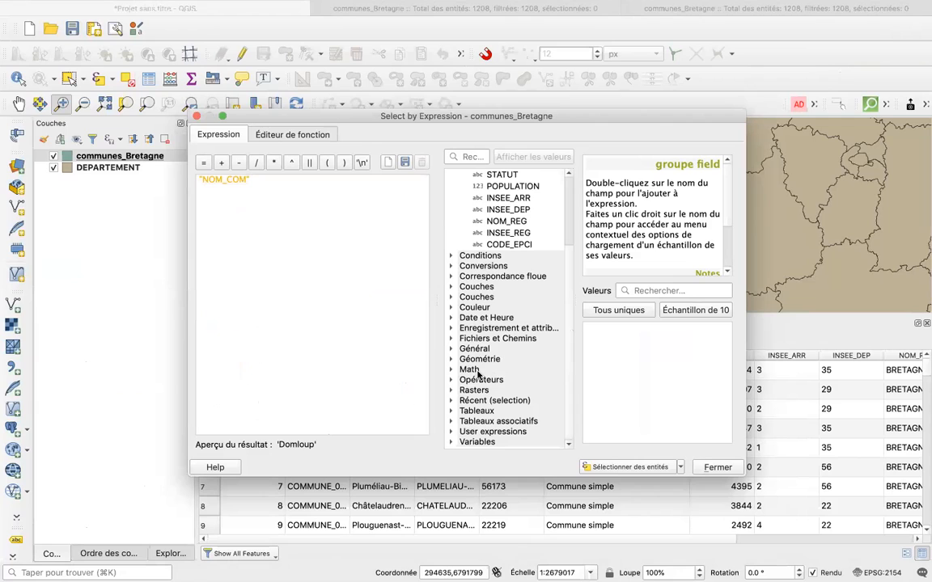
pyautogui.click(453, 380)
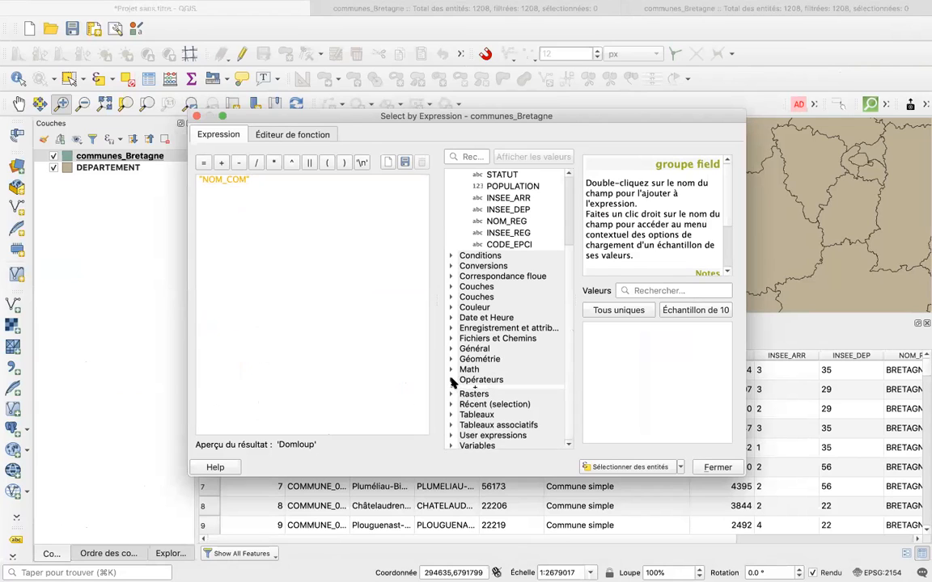
pyautogui.scroll(-5, 568, 354)
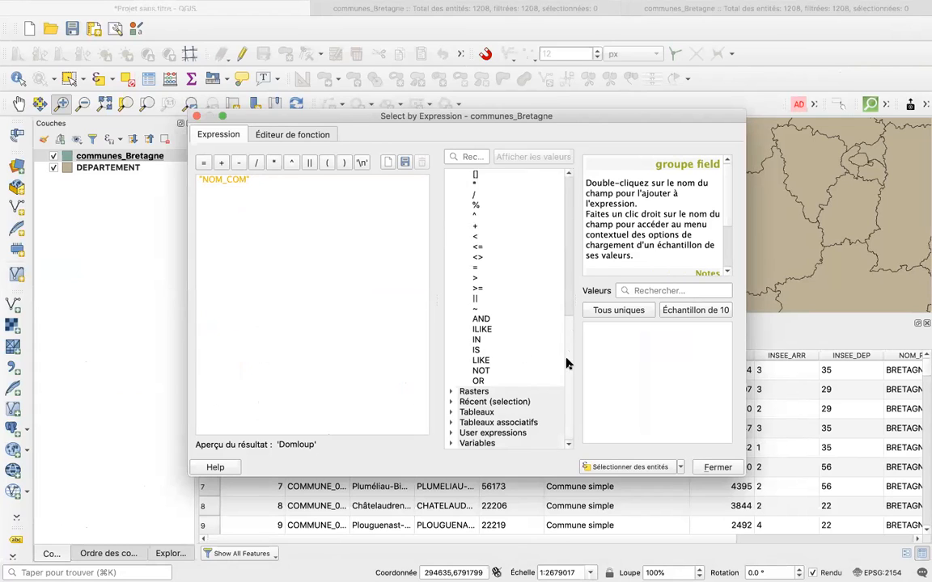
pyautogui.doubleClick(481, 361)
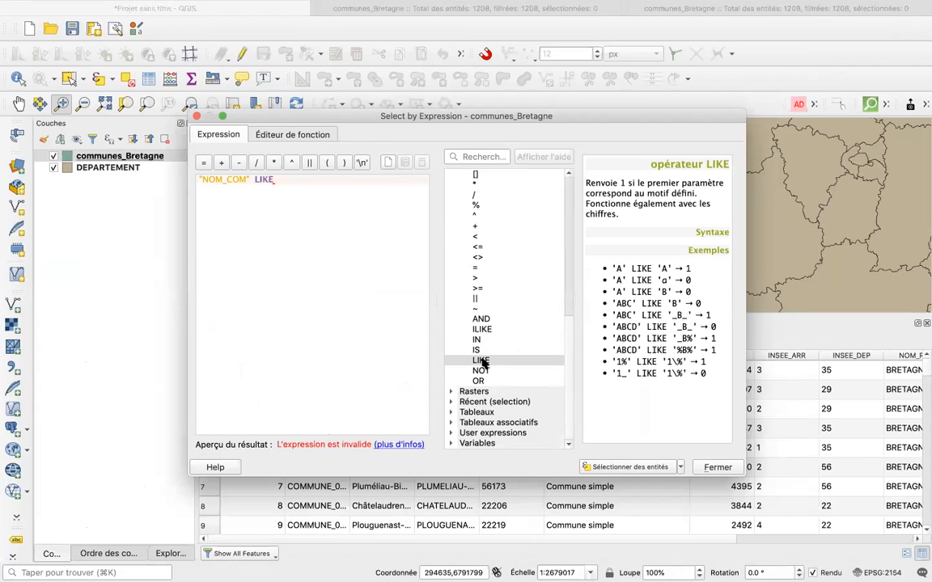
pyautogui.write("'")
pyautogui.write("plou'")
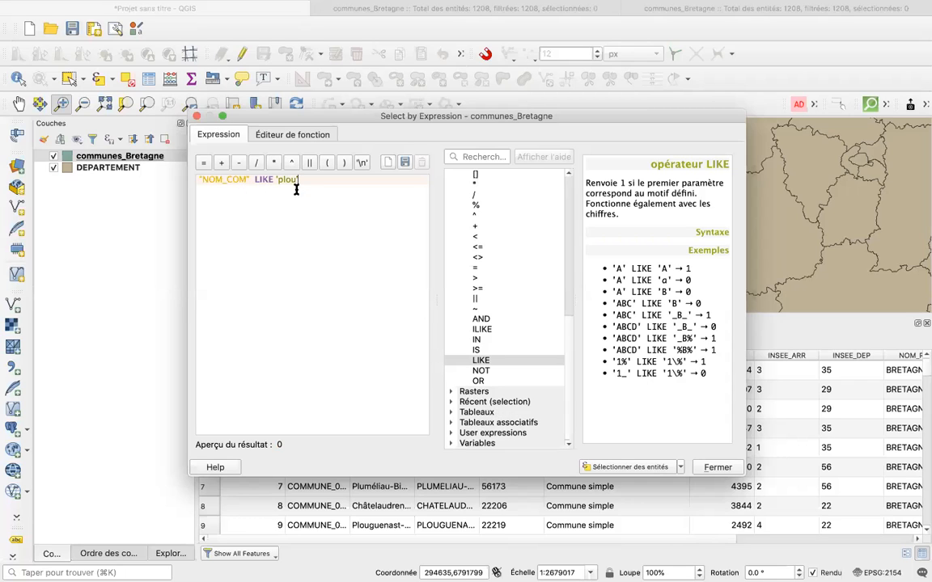
pyautogui.click(625, 467)
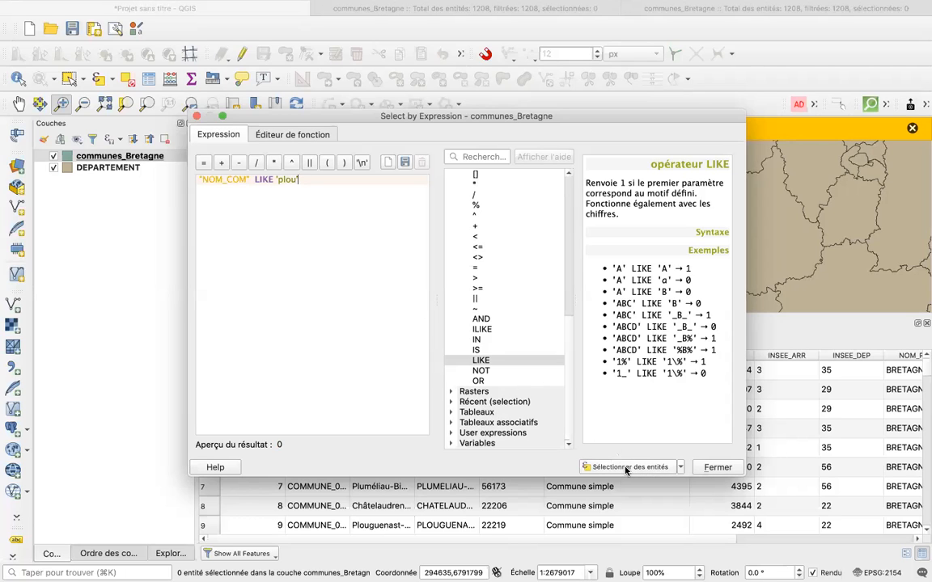
pyautogui.moveTo(558, 119); pyautogui.dragTo(571, 266)
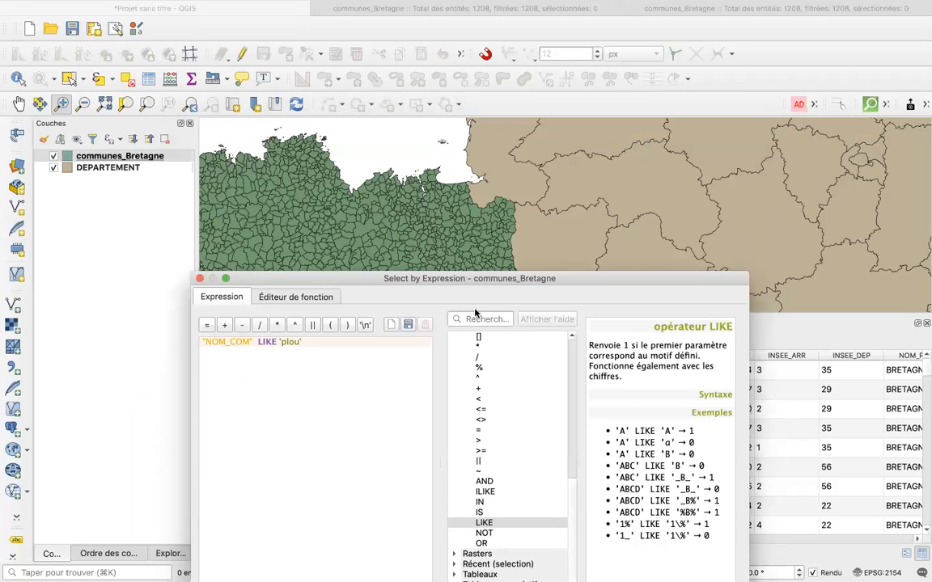
# - Try the NOM_COM selection with the pattern capitalised as 'Plou' and again as 'Poul'
pyautogui.click(281, 342)
pyautogui.press('BackSpace')
pyautogui.write('P')
pyautogui.moveTo(412, 279); pyautogui.dragTo(410, 166)
pyautogui.click(632, 516)
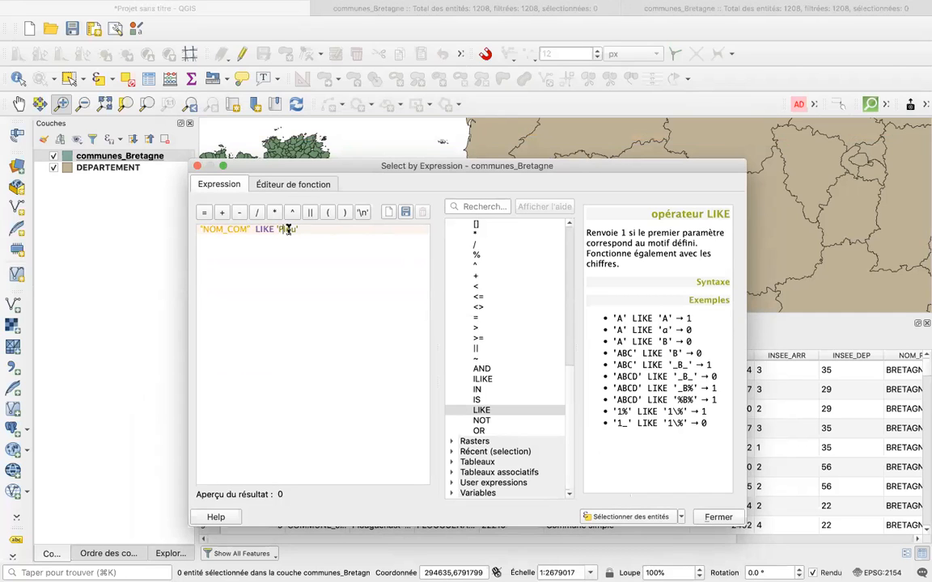
pyautogui.press('BackSpace')
pyautogui.click(620, 518)
# - Clear the whole expression and start it over with the NOM_COM_M field
pyautogui.scroll(10, 568, 388)
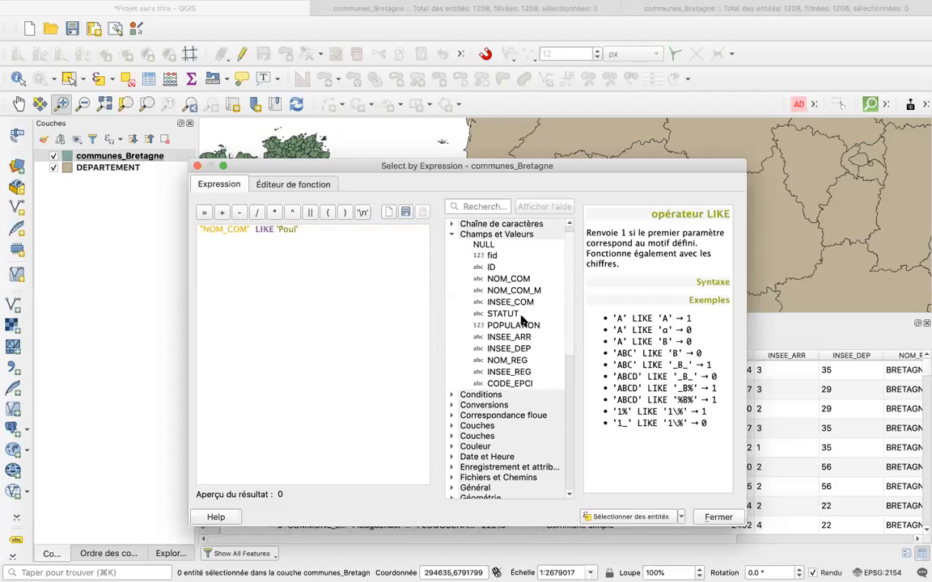
pyautogui.click(308, 230)
pyautogui.moveTo(299, 230); pyautogui.dragTo(198, 230)
pyautogui.press('BackSpace')
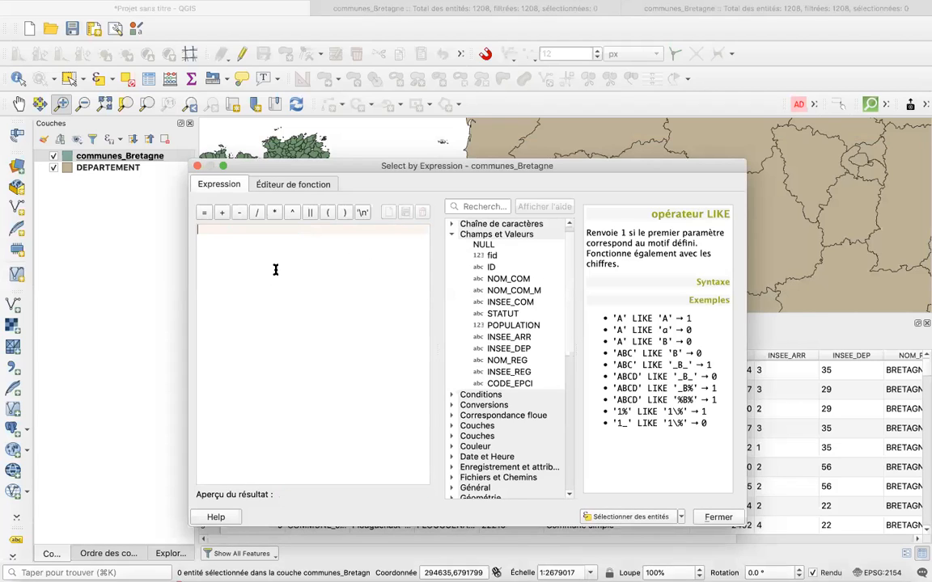
pyautogui.doubleClick(513, 291)
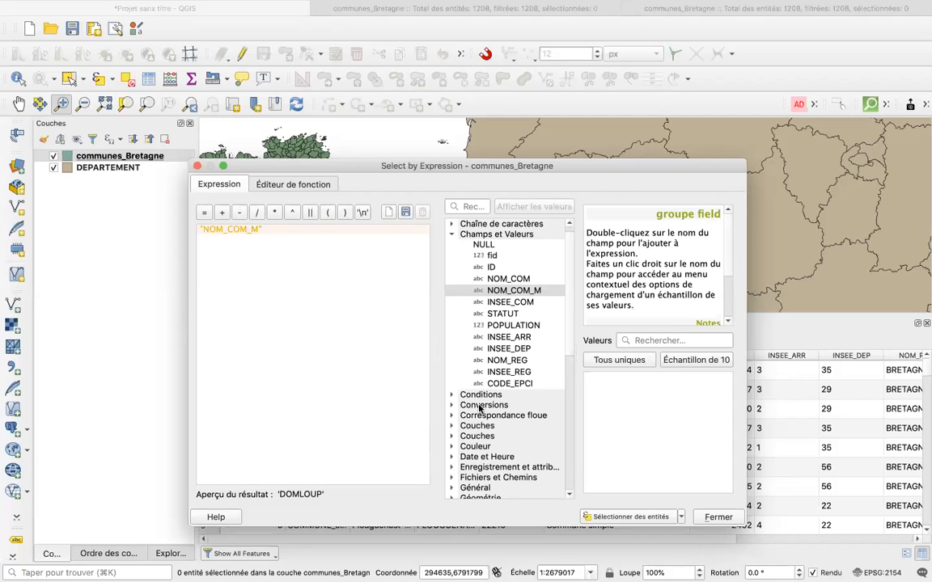
# - Try to select communes by adding LIKE 'PLOU' to the NOM_COM_M field, check the map and close the expression dialog
pyautogui.moveTo(569, 330); pyautogui.dragTo(564, 441)
pyautogui.scroll(-1, 564, 444)
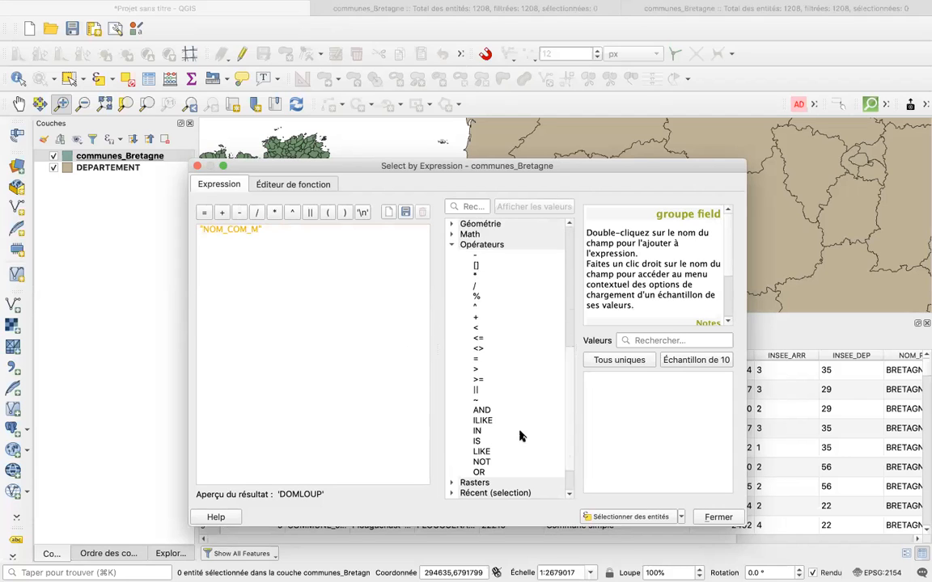
pyautogui.click(481, 453)
pyautogui.doubleClick(481, 453)
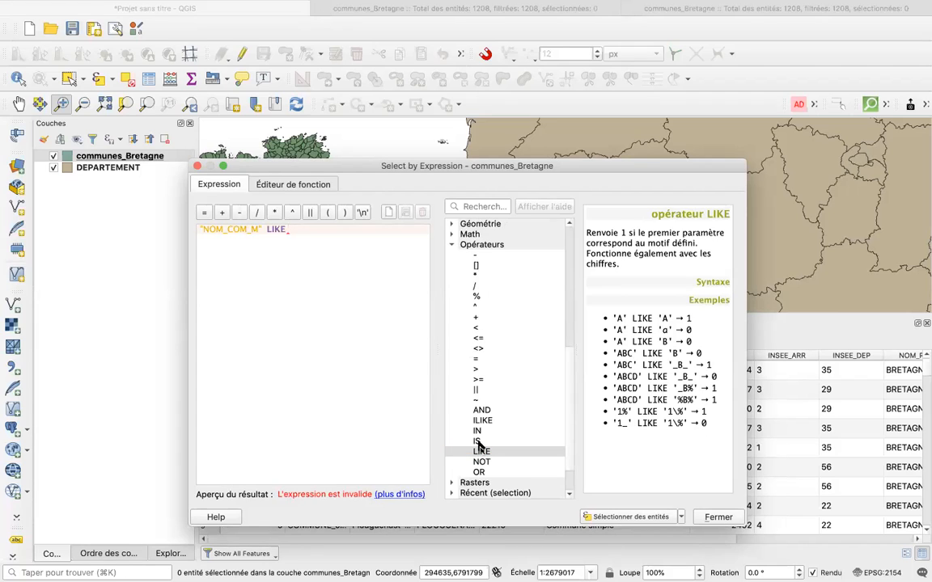
pyautogui.write("'PLOU'")
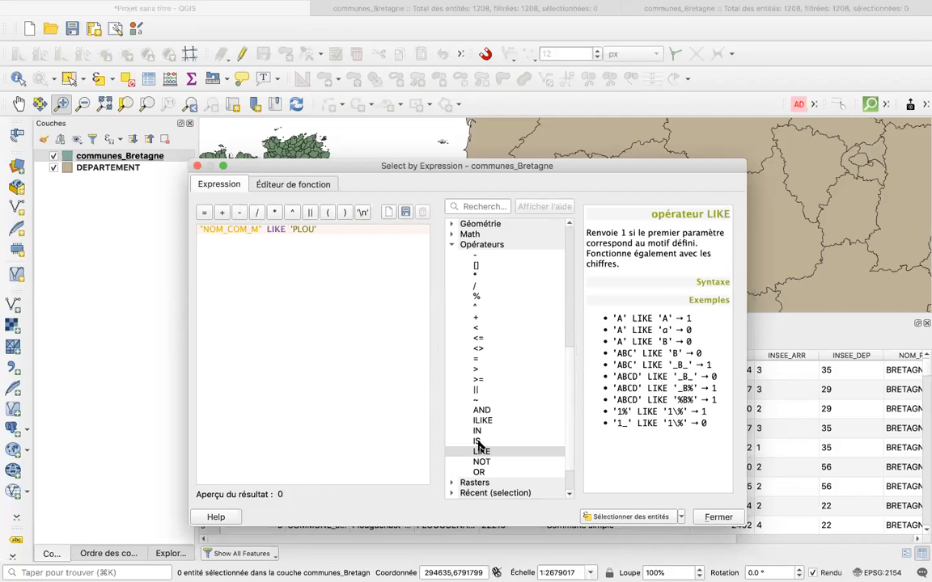
pyautogui.click(603, 518)
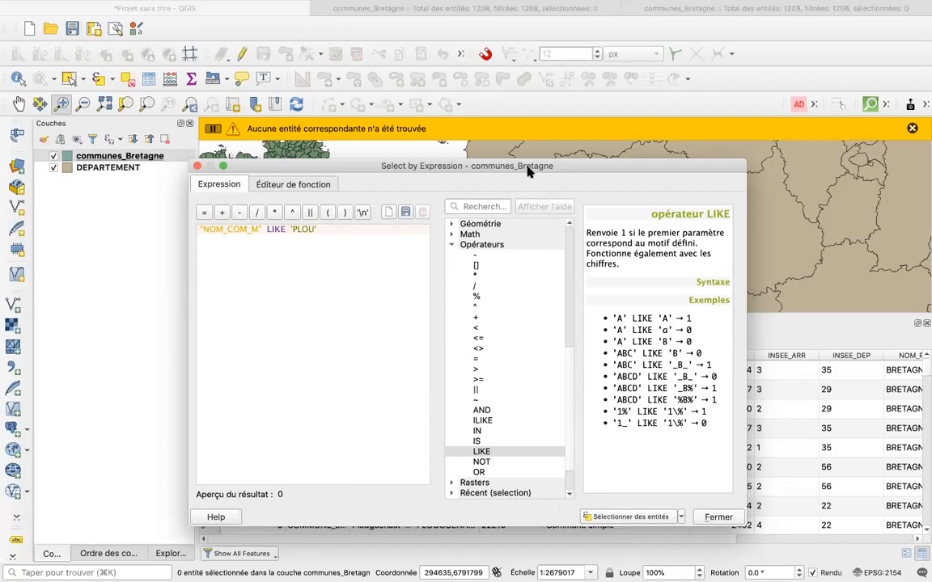
pyautogui.moveTo(530, 168); pyautogui.dragTo(607, 285)
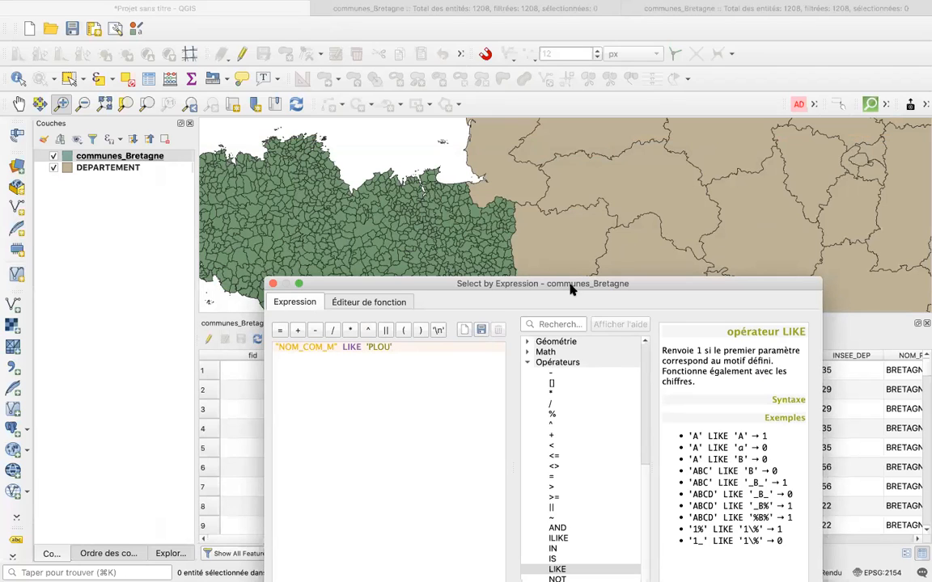
pyautogui.click(273, 285)
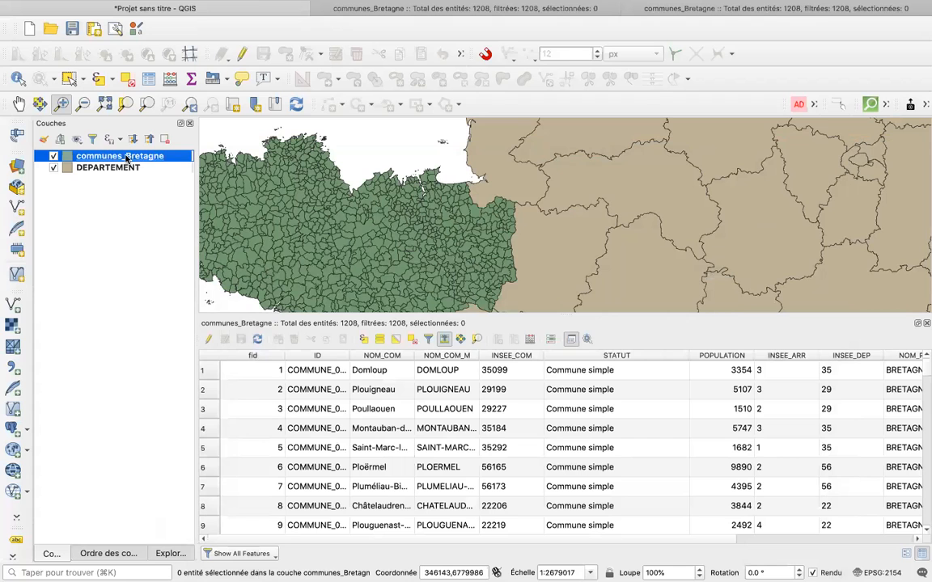
# - Open the attribute table of the communes_Bretagne layer and look through the commune names
pyautogui.rightClick(123, 154)
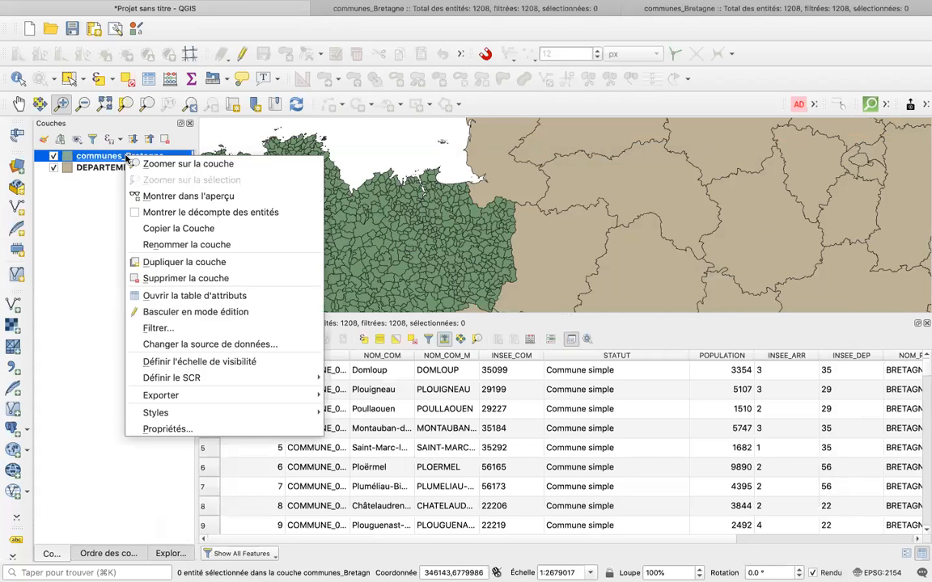
pyautogui.click(173, 296)
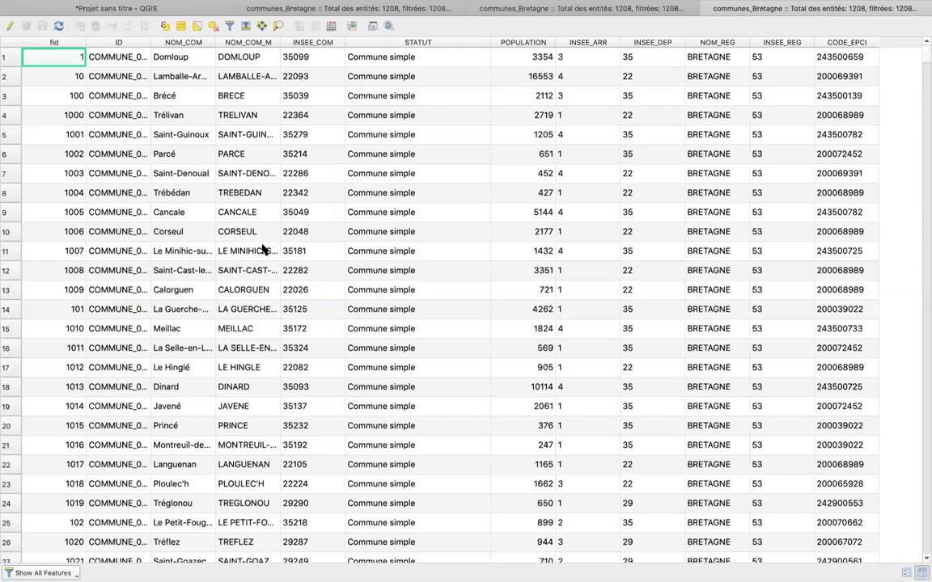
pyautogui.scroll(-15, 263, 251)
pyautogui.scroll(-7, 263, 251)
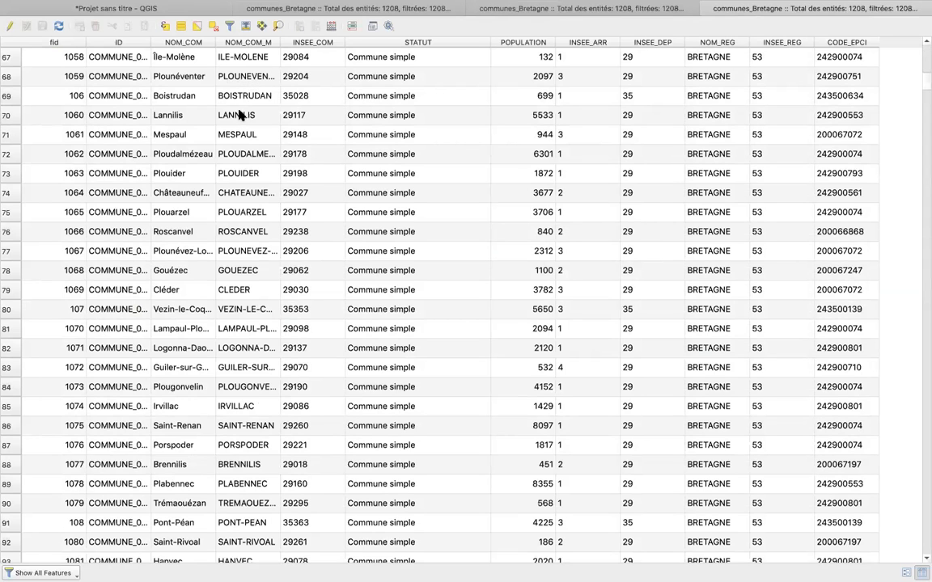
pyautogui.scroll(-3, 244, 119)
pyautogui.scroll(-8, 245, 121)
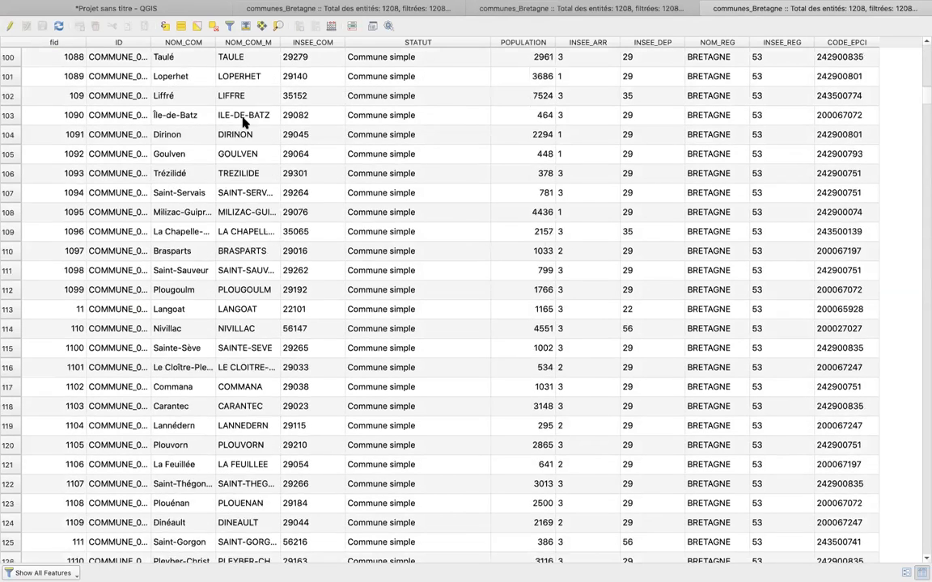
pyautogui.scroll(-2, 245, 120)
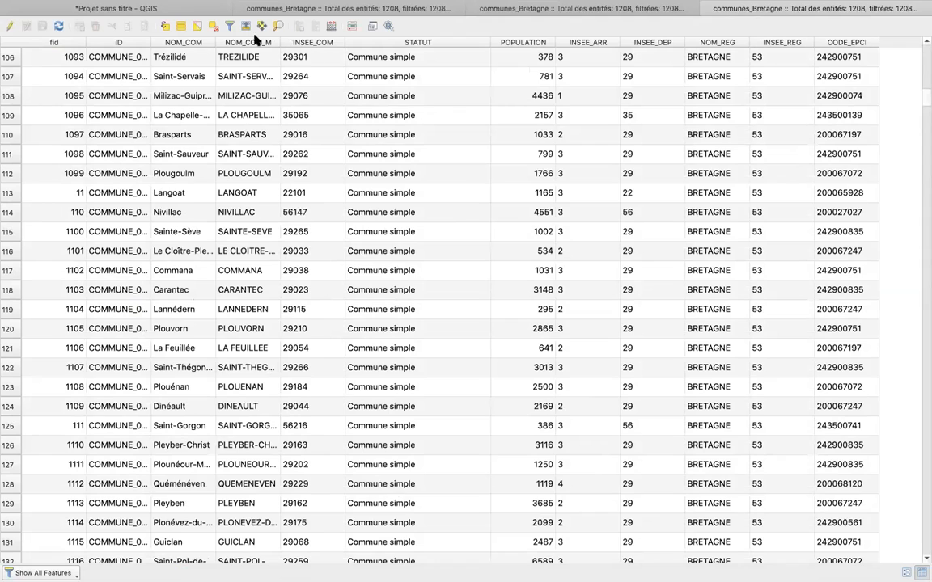
# - Open Select by Expression from the attribute table and insert the NOM_COM_M field into the expression
pyautogui.click(165, 26)
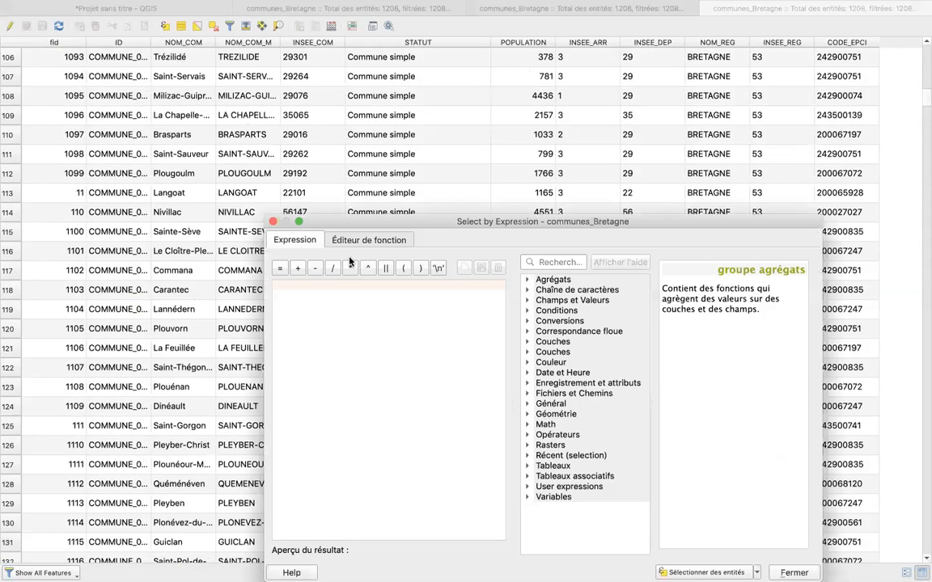
pyautogui.click(528, 301)
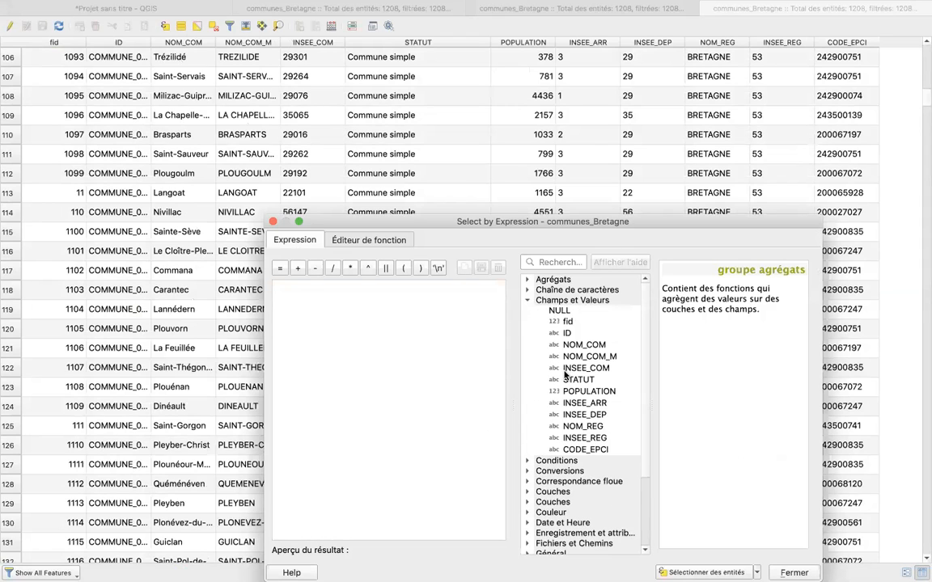
pyautogui.doubleClick(566, 360)
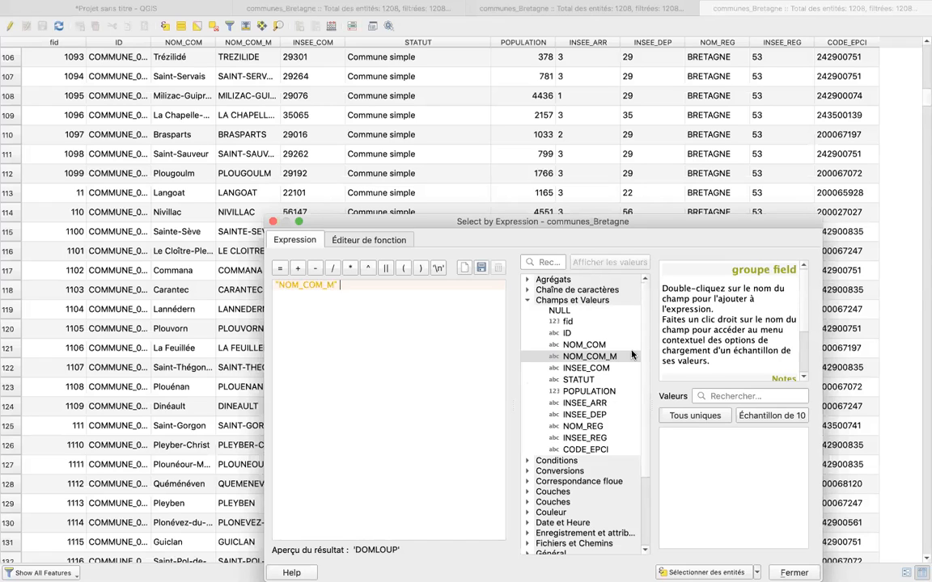
# - Complete the expression with LIKE 'PLOU%', select the matching communes and close the expression dialog
pyautogui.scroll(-4, 629, 546)
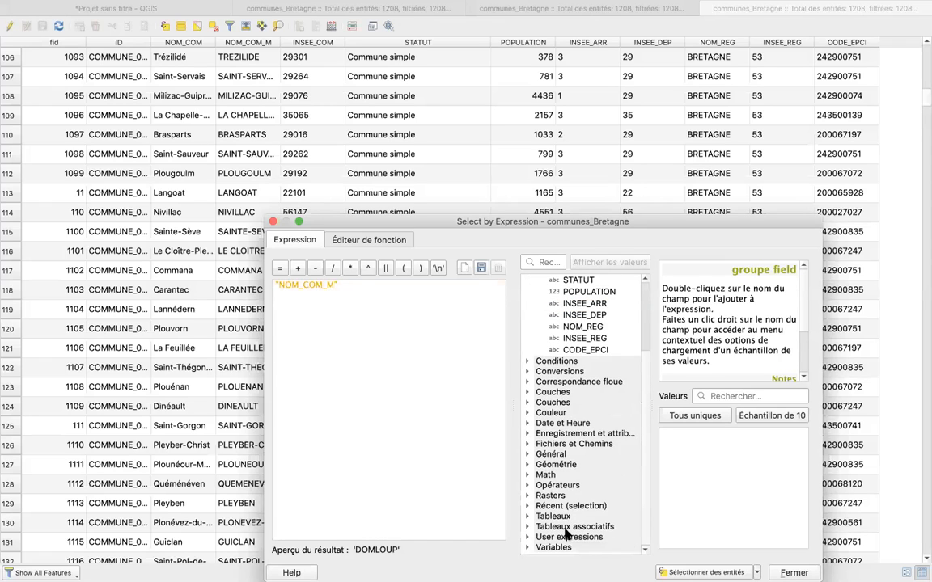
pyautogui.click(550, 485)
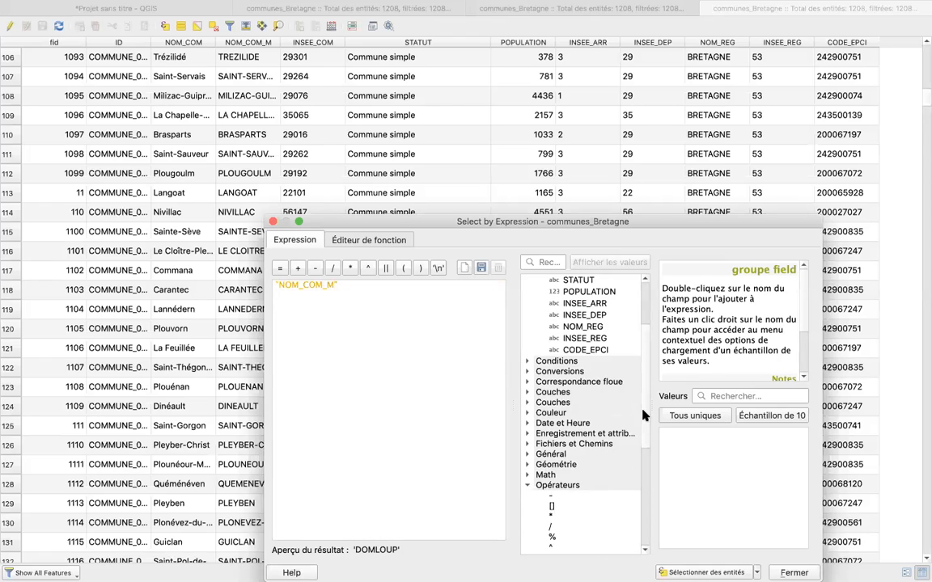
pyautogui.scroll(-5, 607, 429)
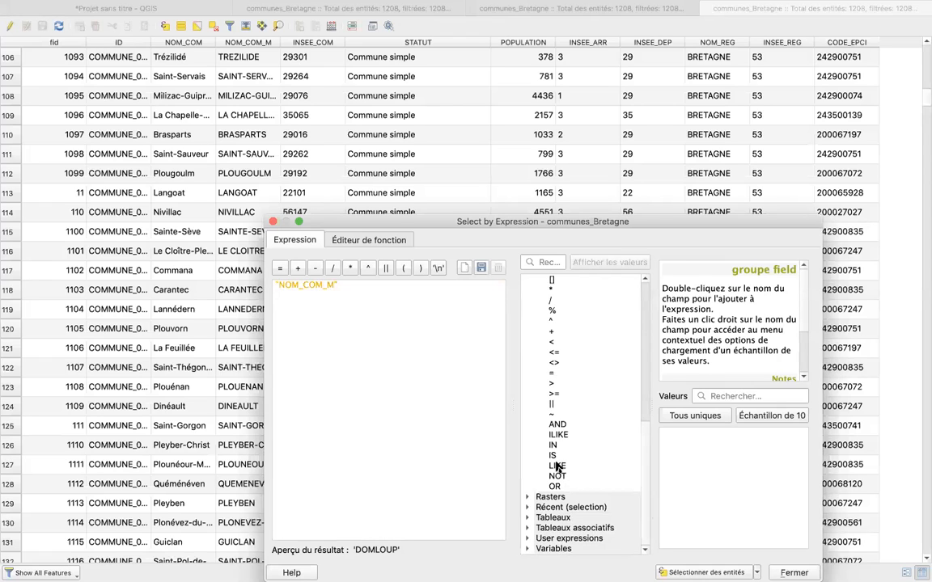
pyautogui.doubleClick(557, 467)
pyautogui.write("'")
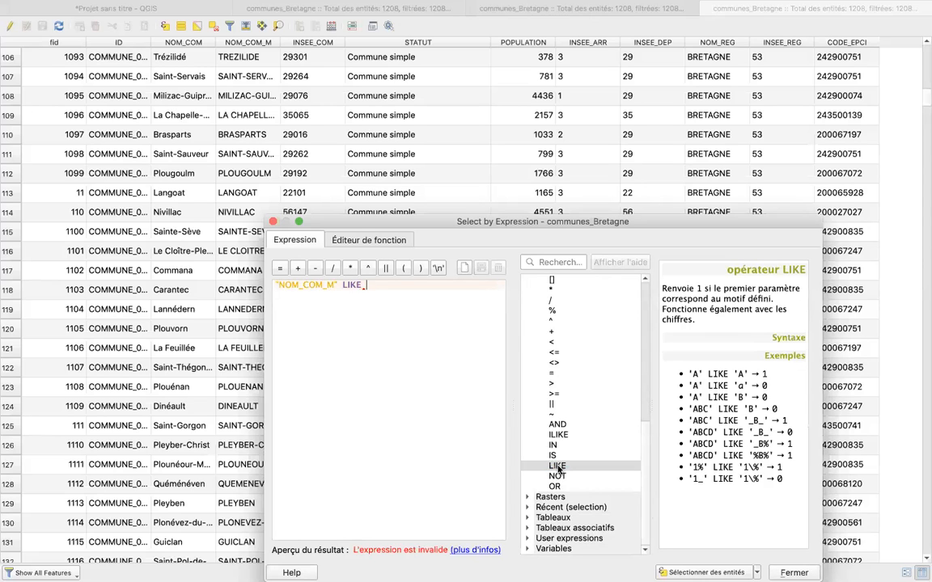
pyautogui.write('PLOU%')
pyautogui.write("'")
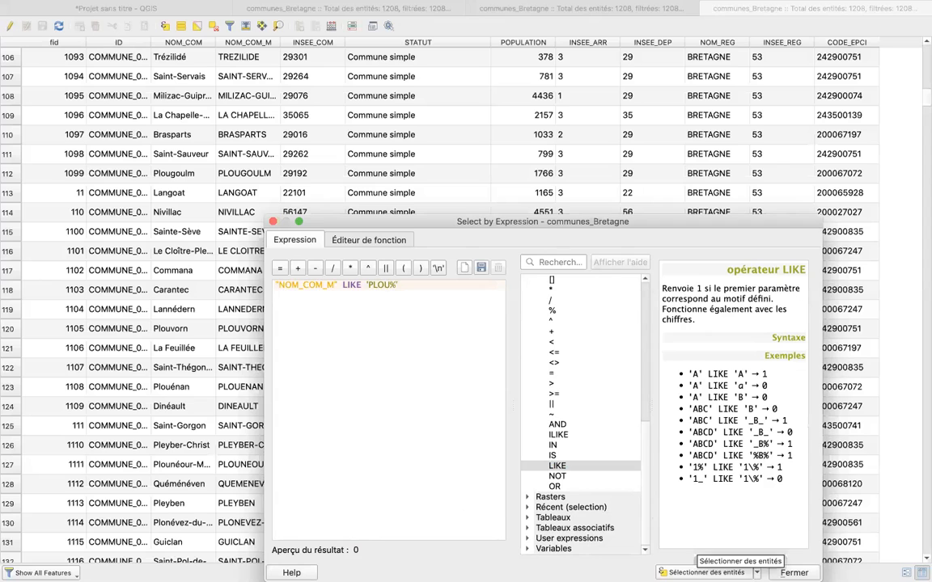
pyautogui.click(702, 572)
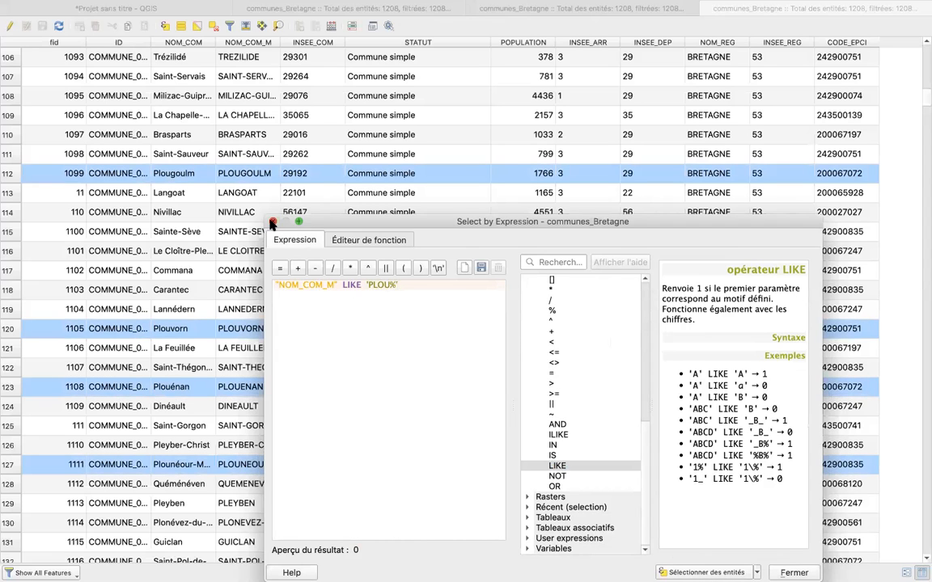
pyautogui.click(273, 222)
# - Return to the project's main window and examine the selected communes on the map and in the docked table
pyautogui.moveTo(20, 4)
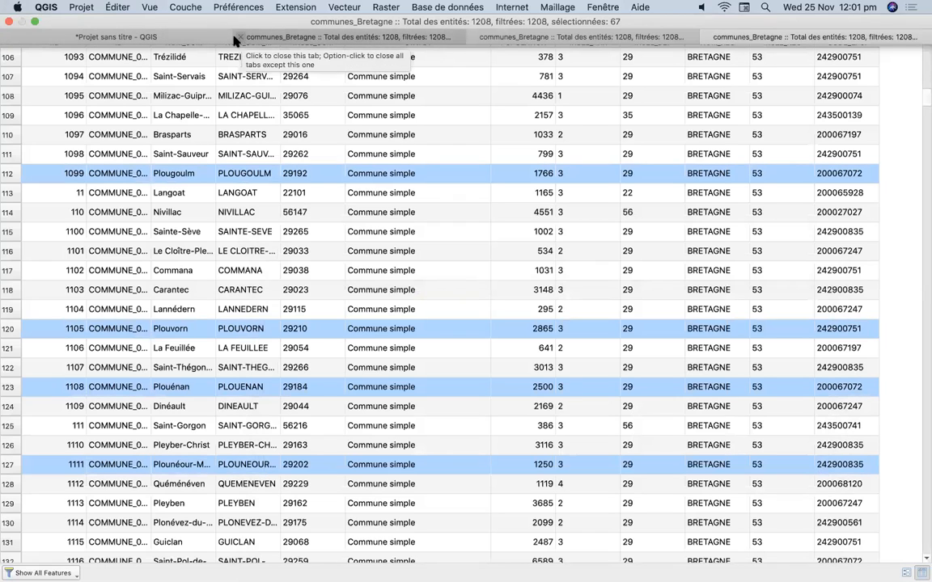
pyautogui.click(176, 35)
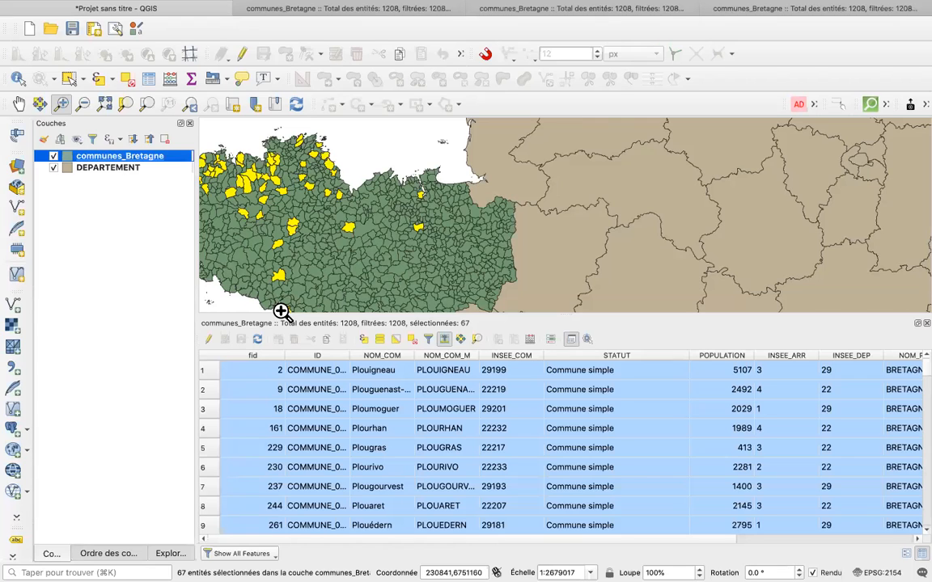
pyautogui.click(339, 258)
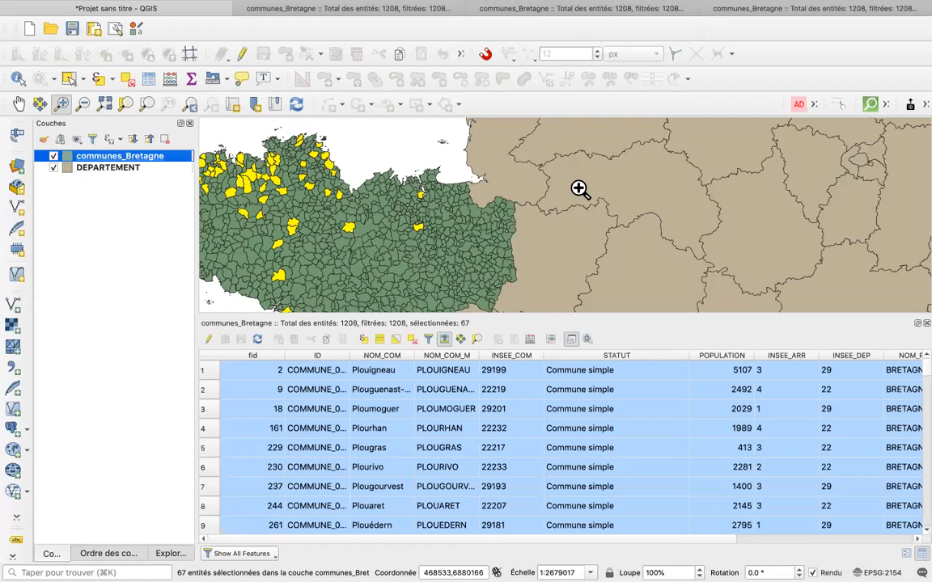
pyautogui.moveTo(342, 576)
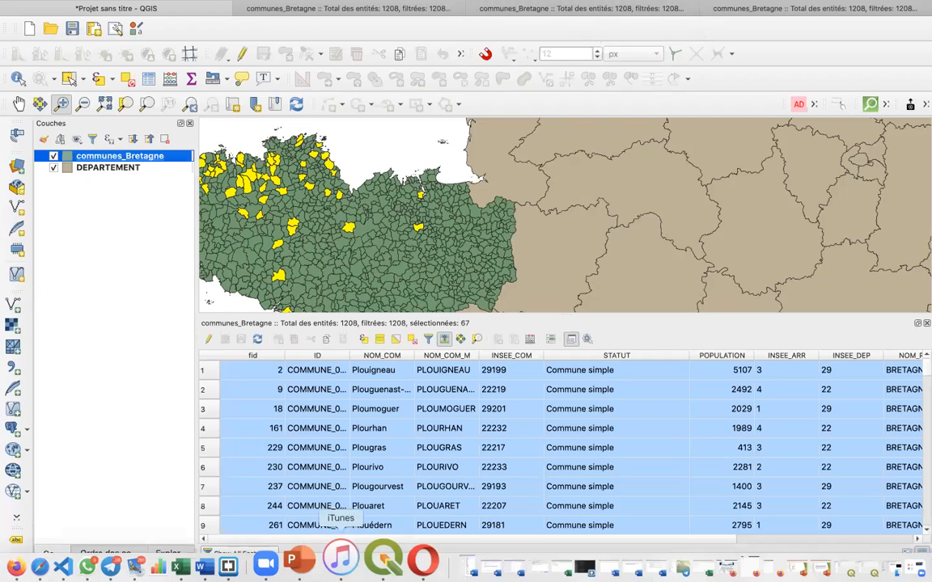
# - Switch to WhatsApp, search the chats for the contact's first name and open the conversation containing the map photo
pyautogui.click(123, 569)
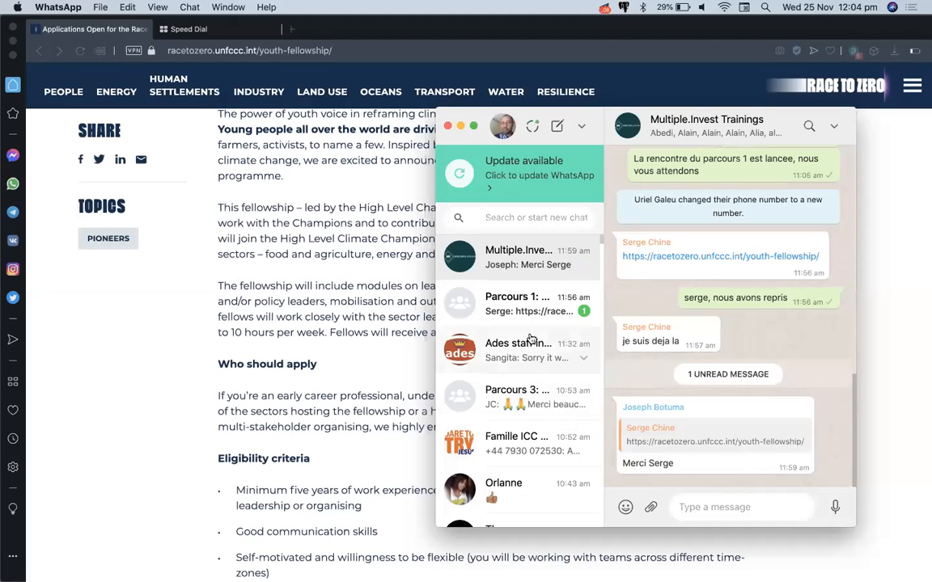
pyautogui.click(522, 311)
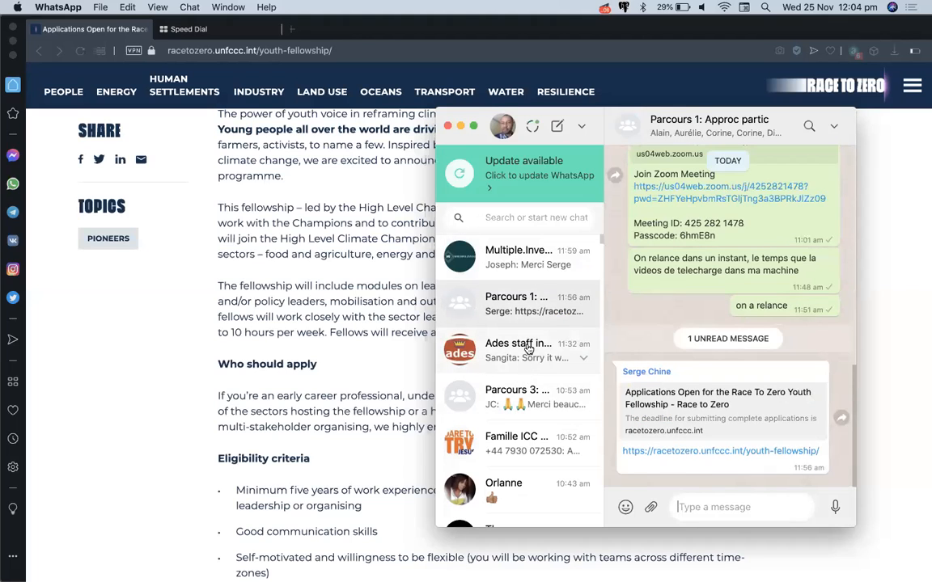
pyautogui.click(497, 216)
pyautogui.write('s')
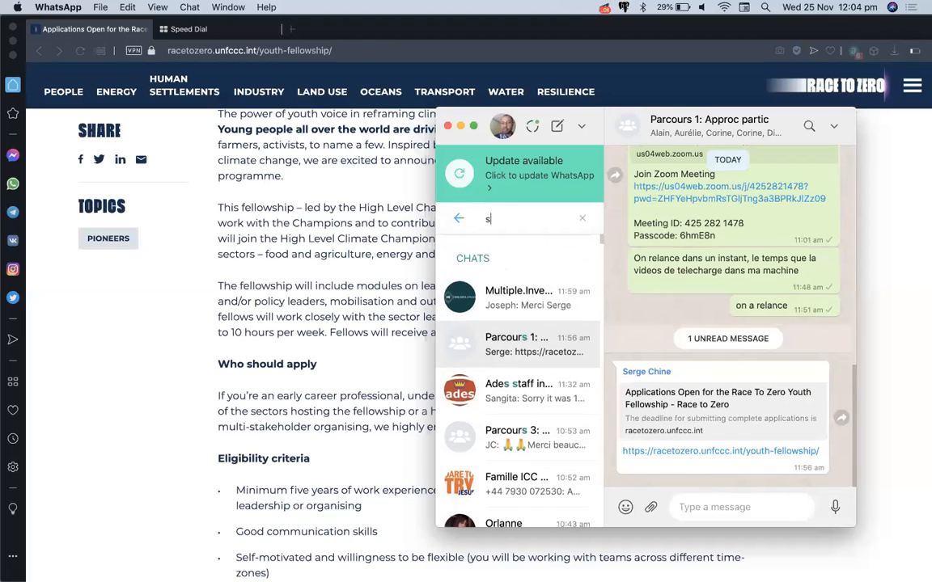
pyautogui.write('erge')
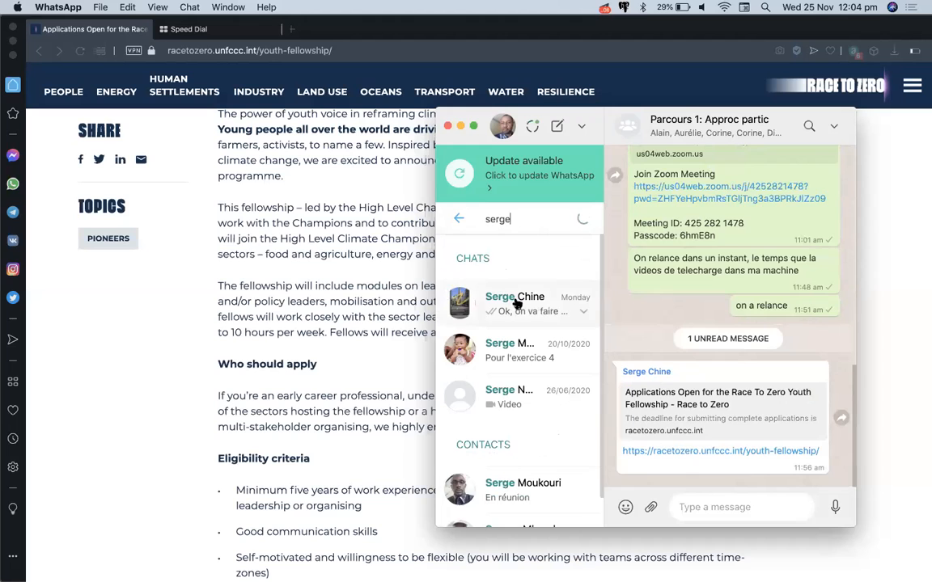
pyautogui.click(516, 307)
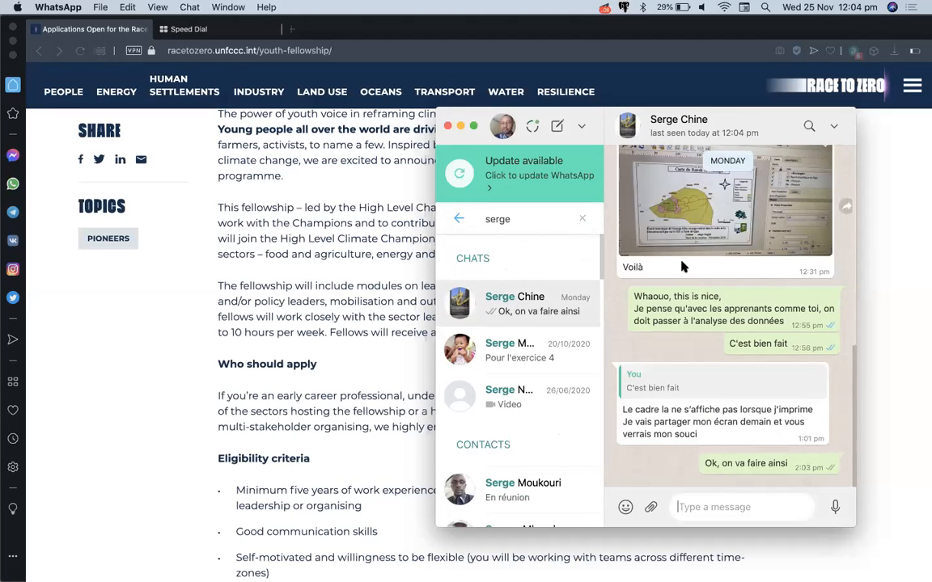
# - Open the Carte du Ranch de Nazinga photo from the conversation and examine the map layout up close
pyautogui.click(700, 224)
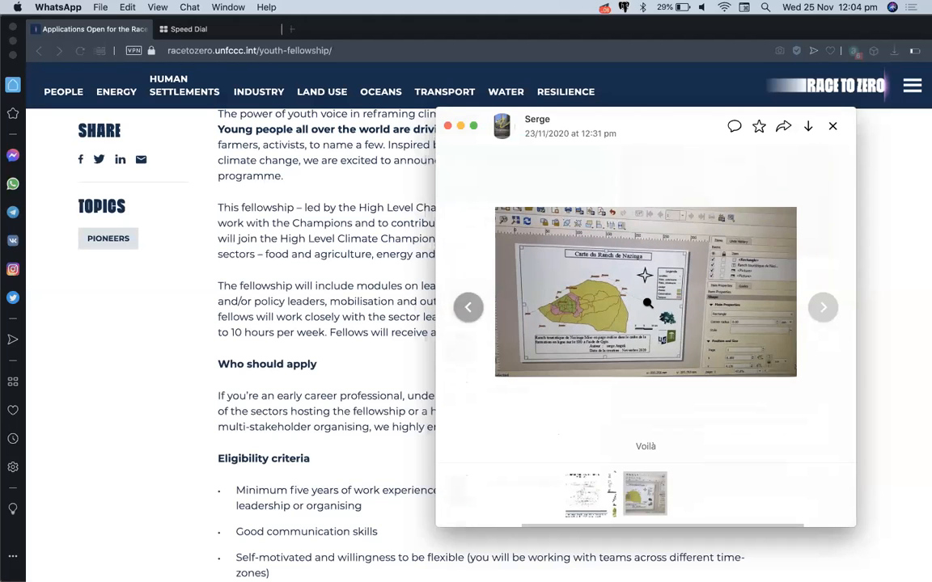
pyautogui.click(647, 303)
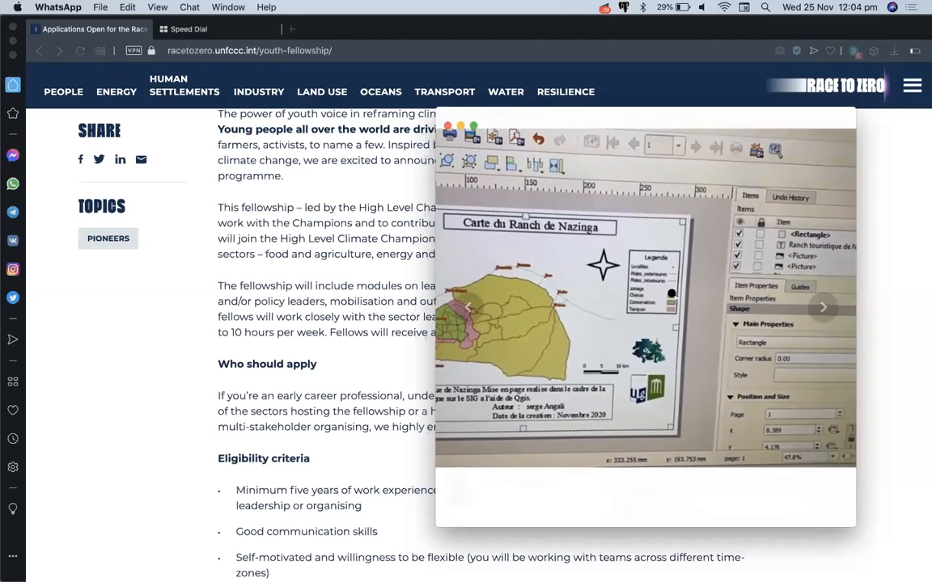
pyautogui.click(665, 298)
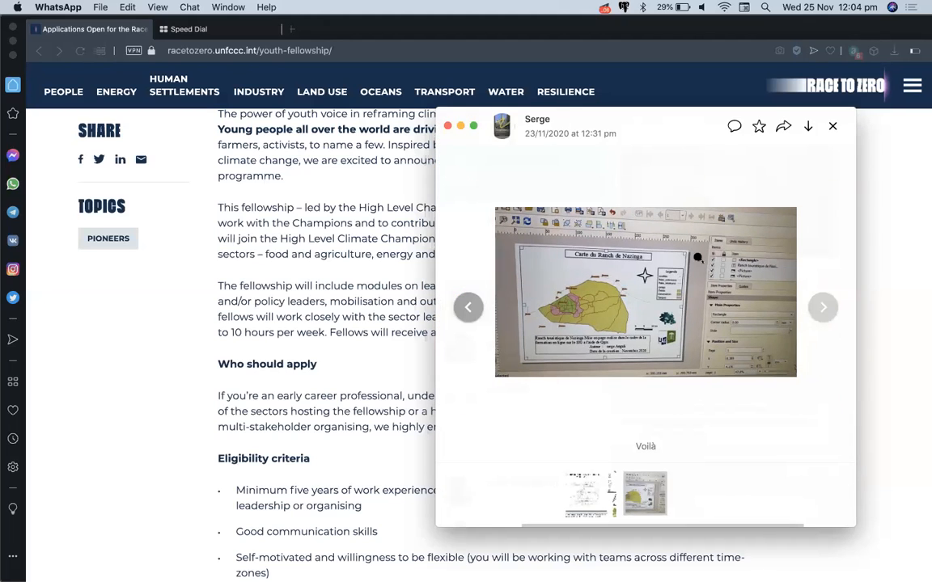
# - Download the map photo into the 25112020 folder under the name Carte a corriger.jpeg
pyautogui.click(808, 129)
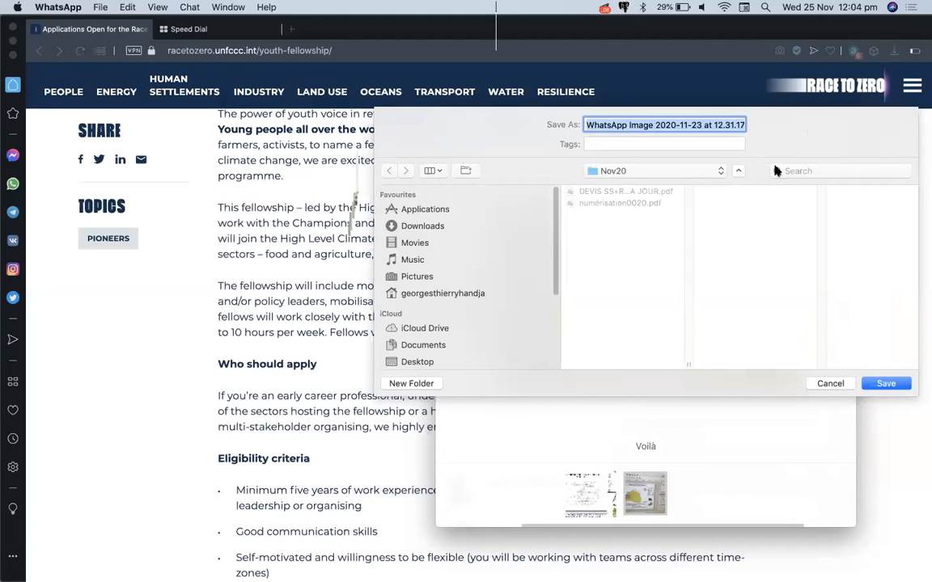
pyautogui.click(718, 173)
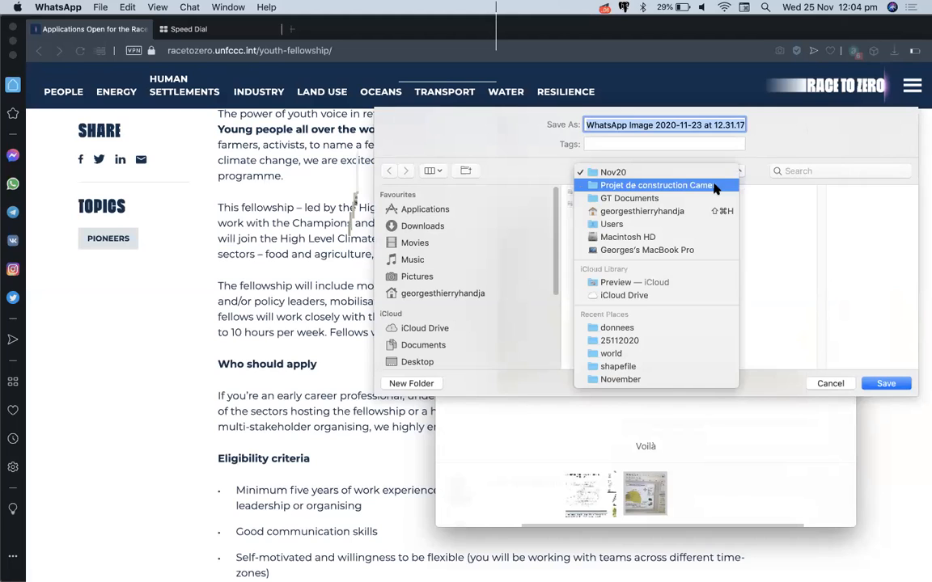
pyautogui.click(672, 336)
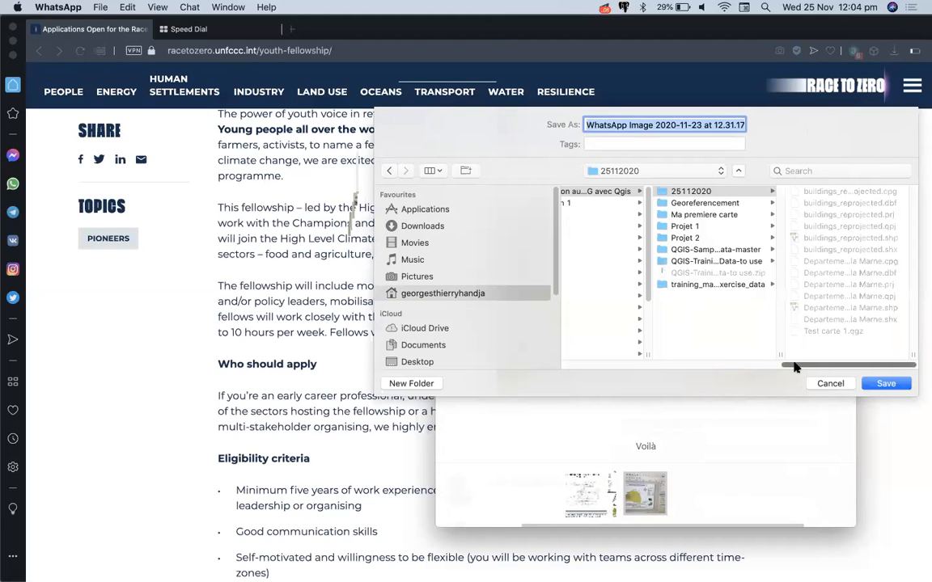
pyautogui.write('Carte ')
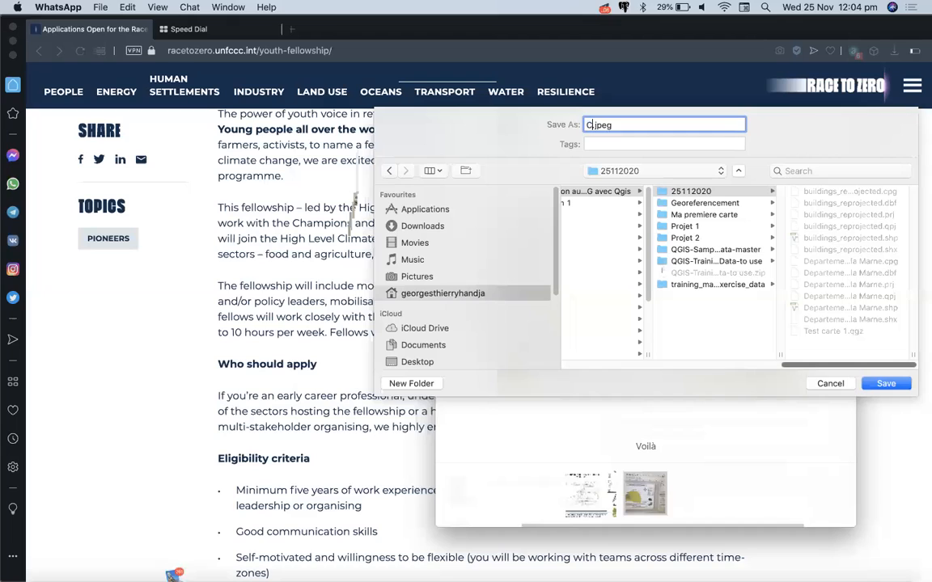
pyautogui.write('a corr')
pyautogui.write('iger')
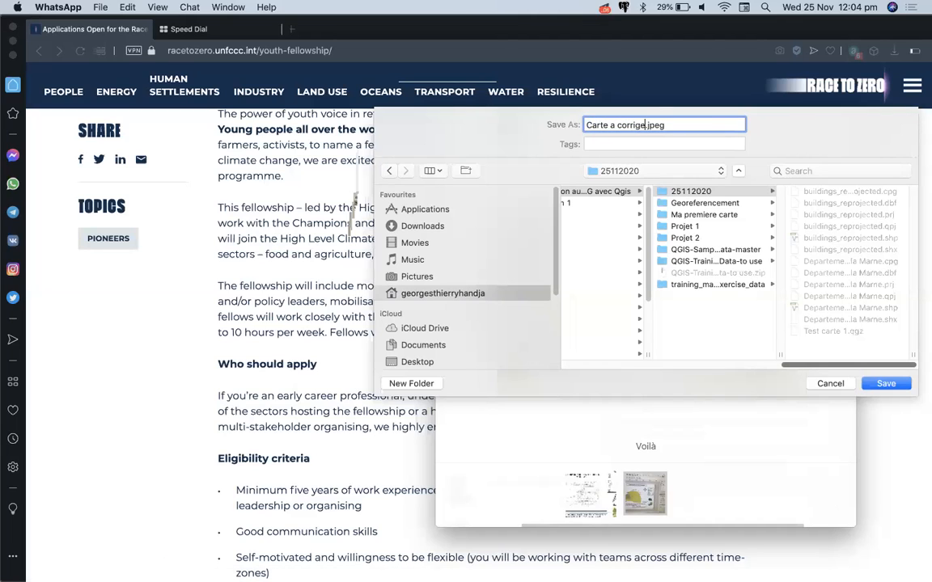
pyautogui.click(886, 385)
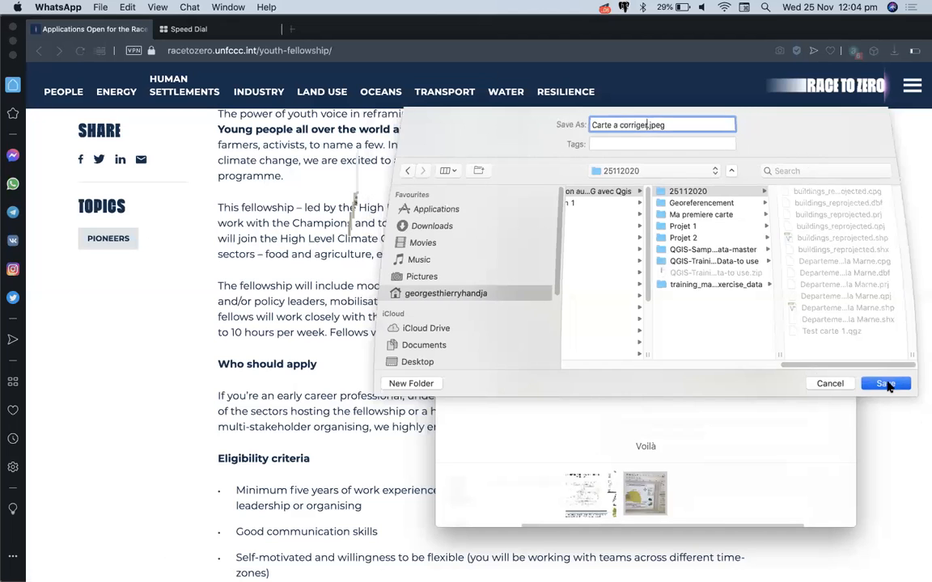
# - Examine the saved Carte a corriger.jpeg map in Preview and raise the system volume
pyautogui.click(563, 501)
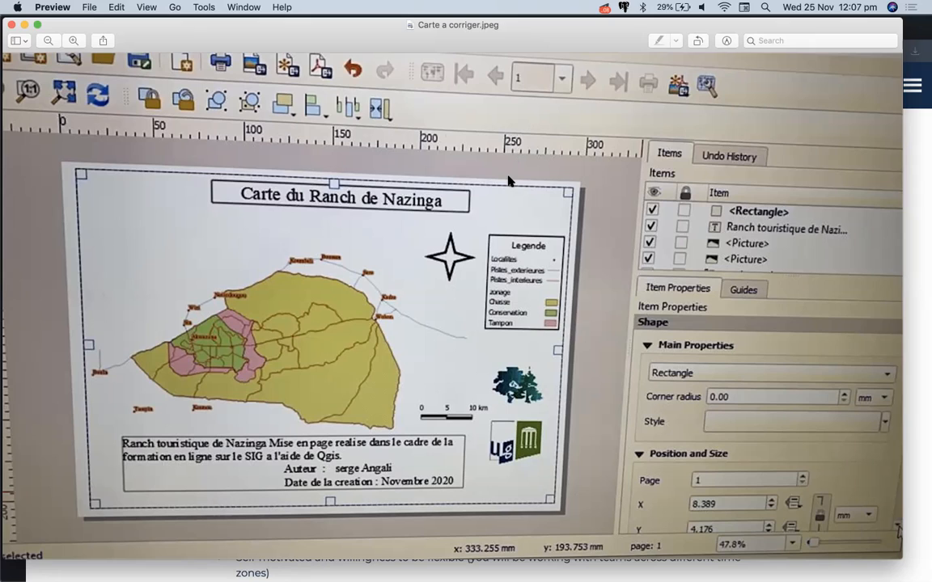
pyautogui.click(24, 25)
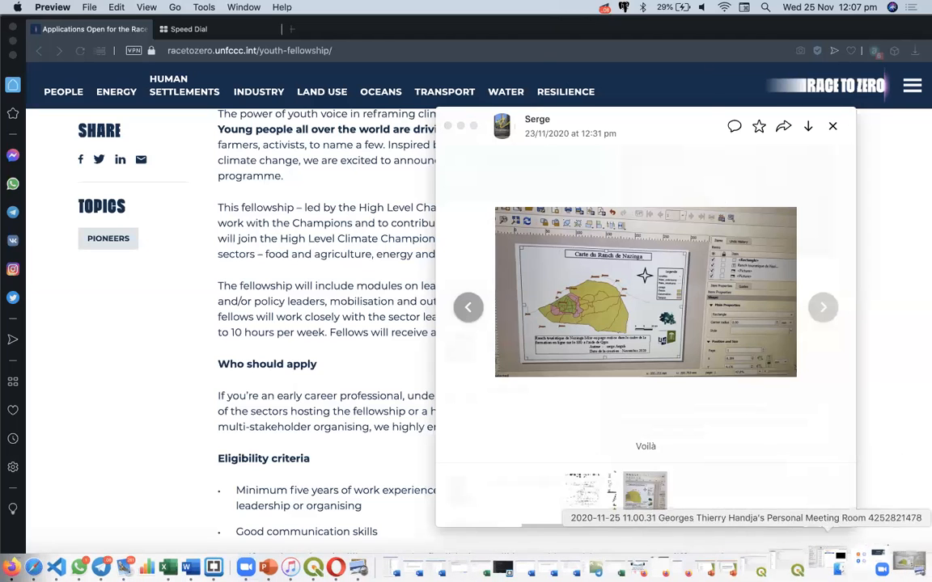
pyautogui.click(888, 559)
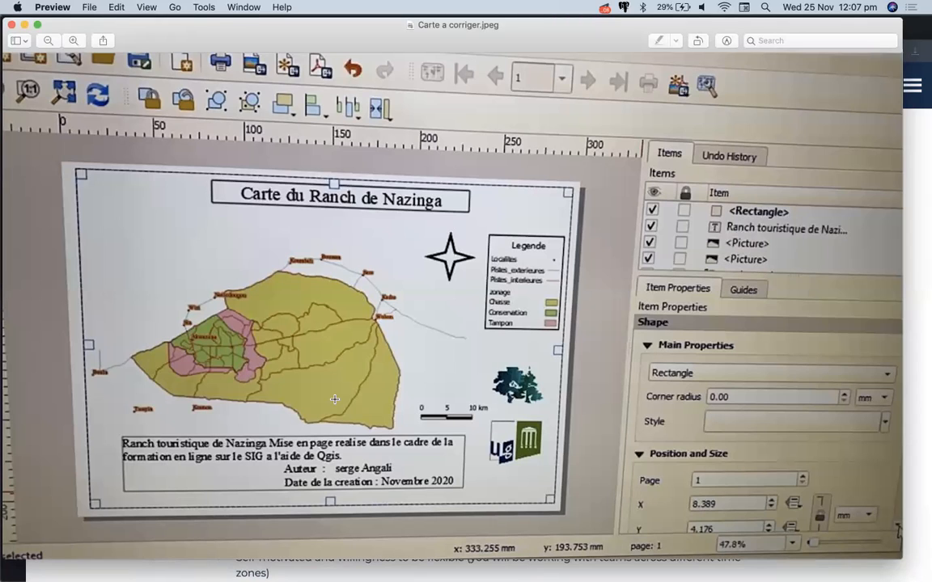
pyautogui.press('XF86AudioRaiseVolume')
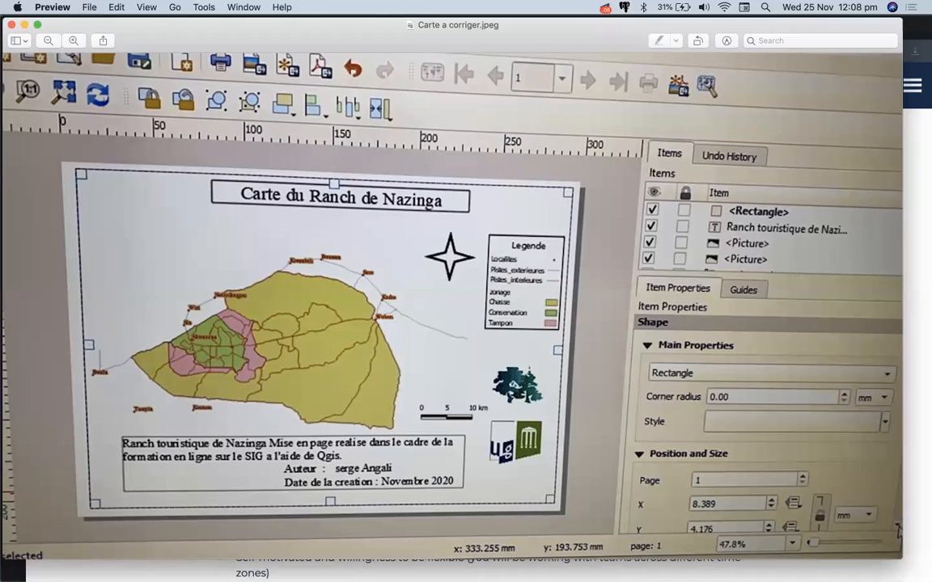
pyautogui.click(362, 561)
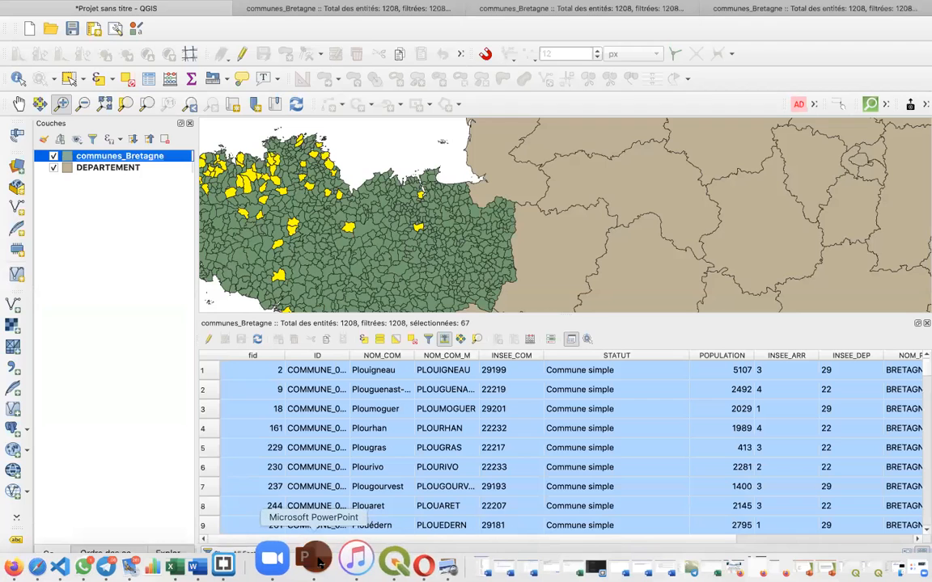
pyautogui.click(315, 560)
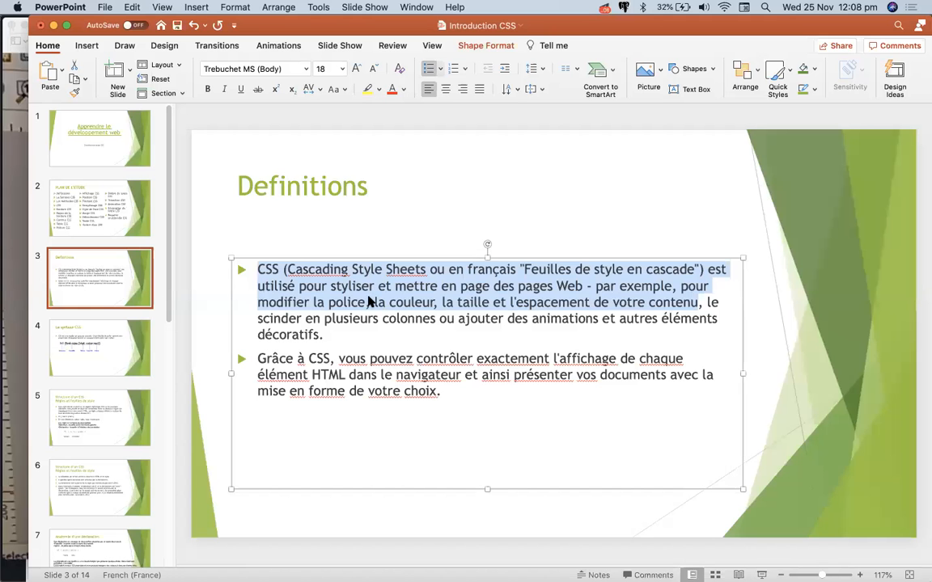
pyautogui.click(54, 25)
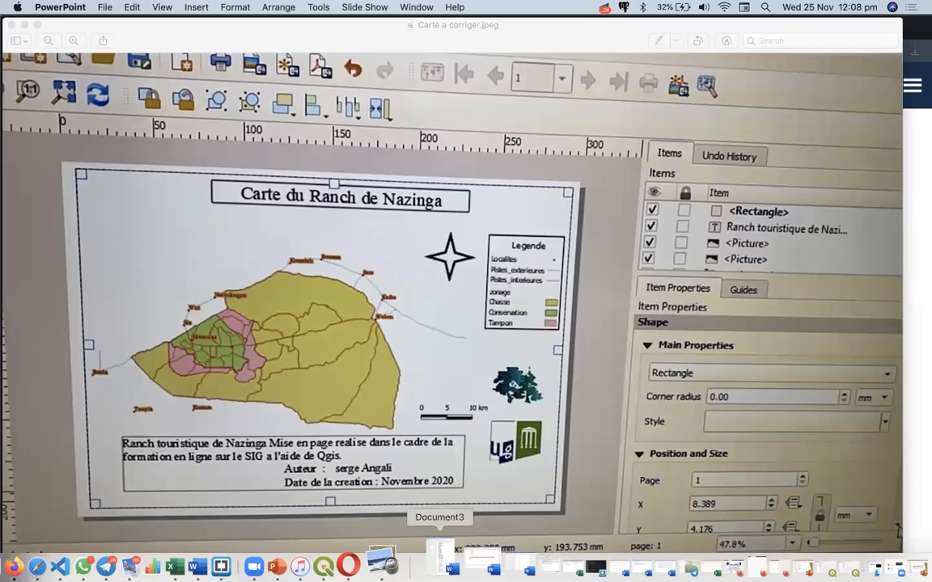
pyautogui.click(316, 558)
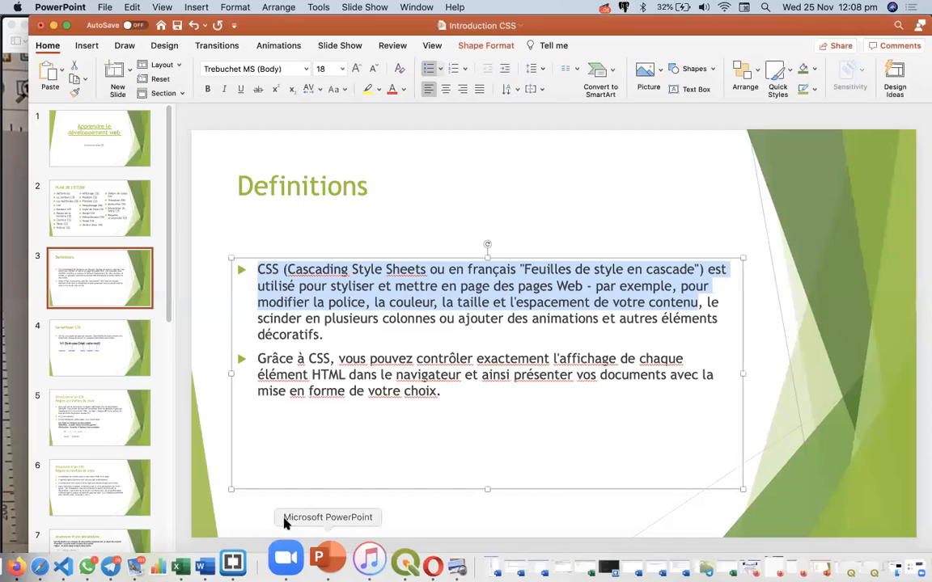
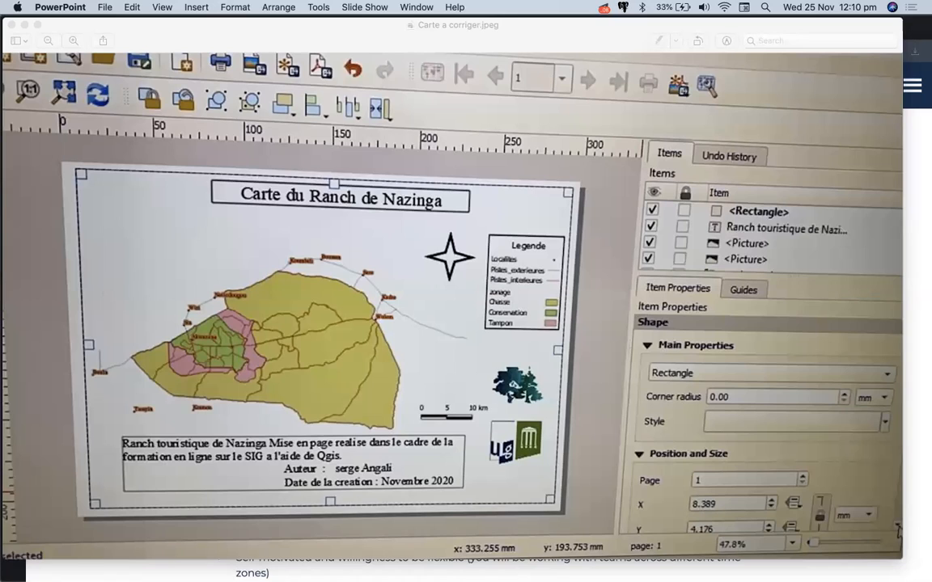
# - Switch back to QGIS and remove the communes_Bretagne and DEPARTEMENT layers from the project
pyautogui.moveTo(469, 580)
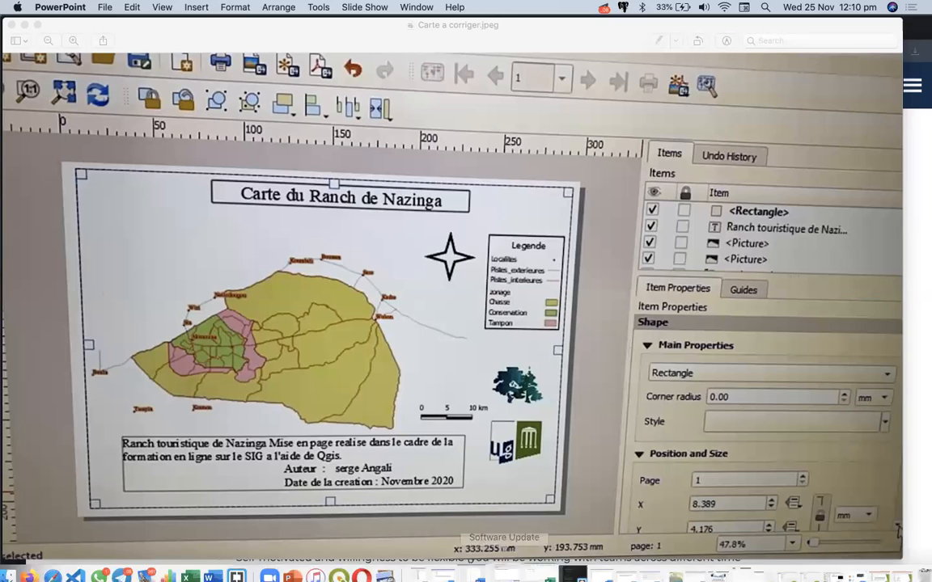
pyautogui.click(356, 569)
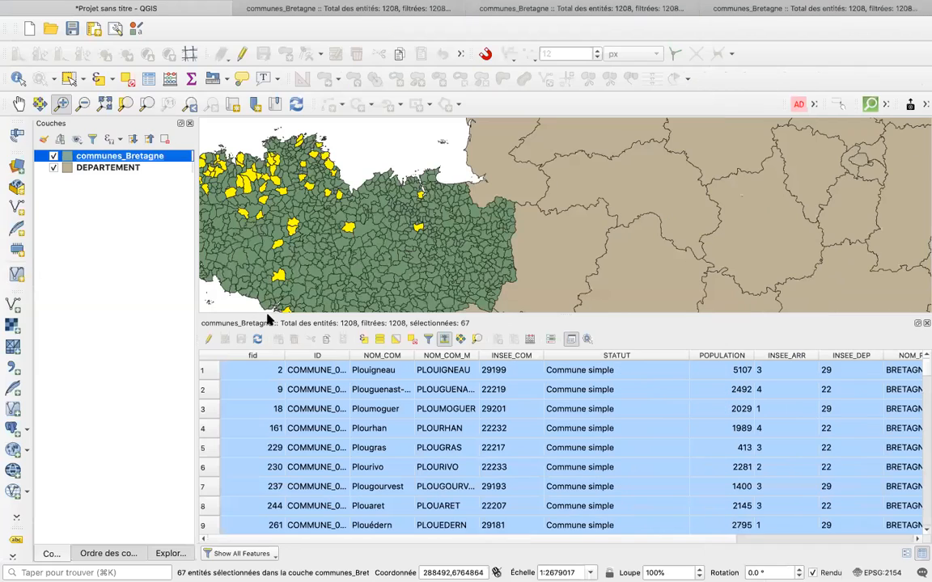
pyautogui.rightClick(123, 161)
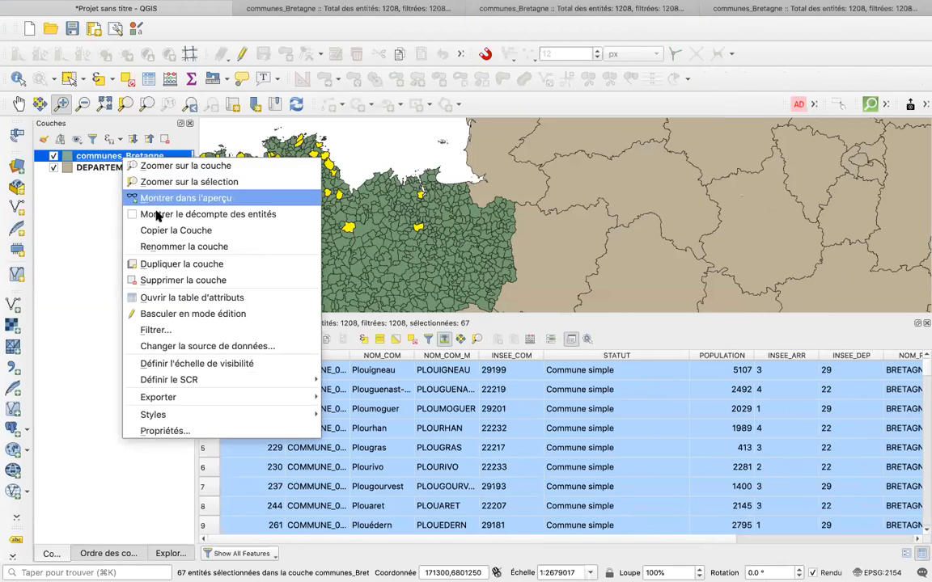
pyautogui.click(151, 280)
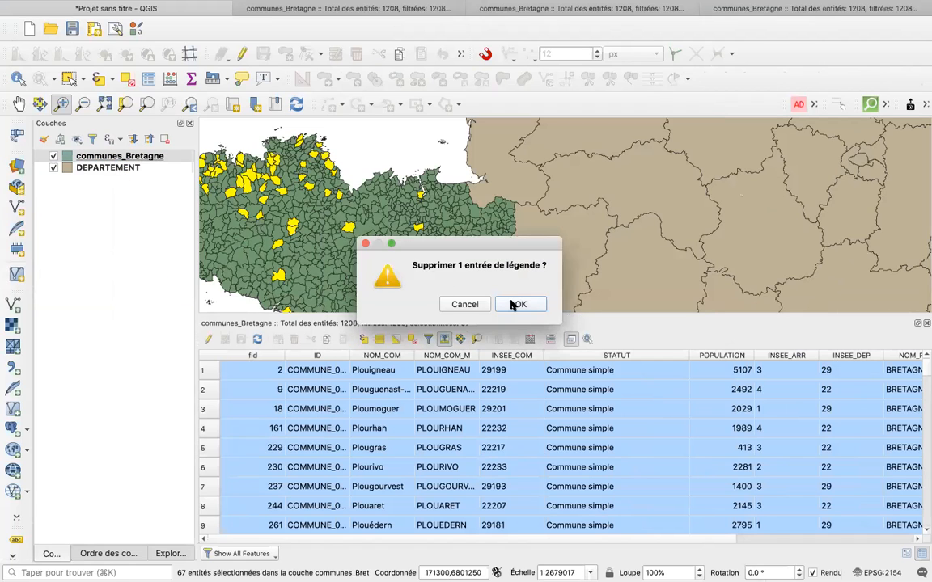
pyautogui.click(515, 305)
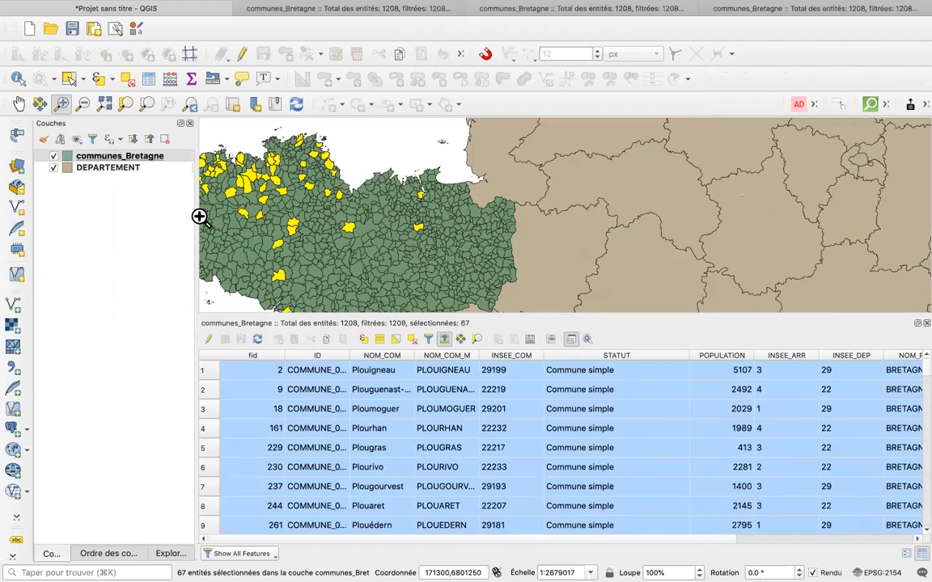
pyautogui.rightClick(123, 156)
pyautogui.click(187, 274)
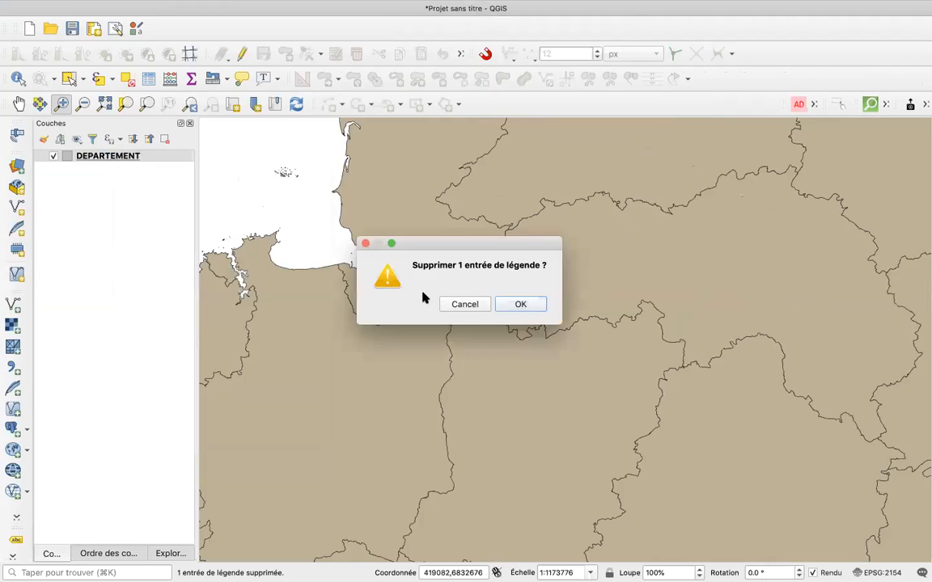
pyautogui.click(517, 303)
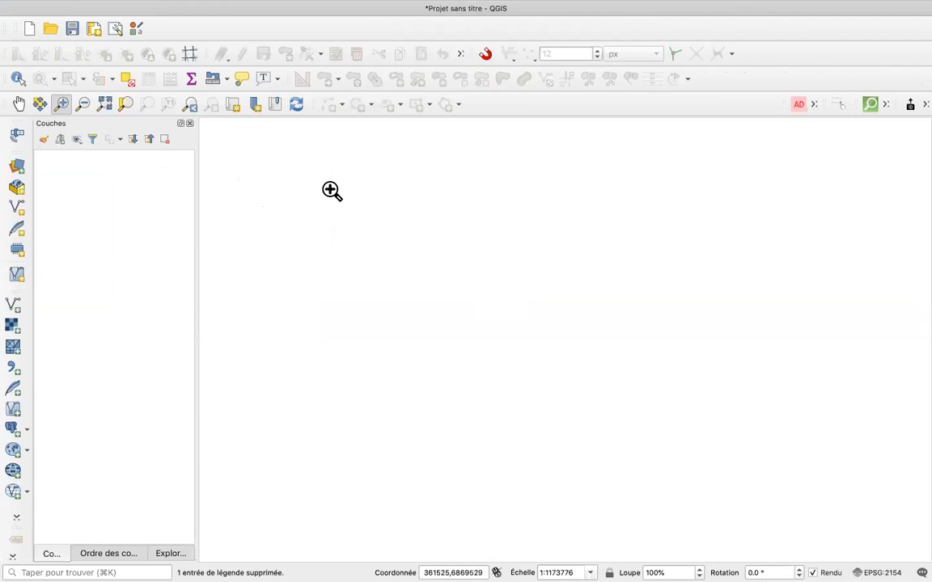
# - Add the communes_Bretagne table from the communes_Bretagne.gpkg GeoPackage as a layer and close the Data Source Manager
pyautogui.click(17, 165)
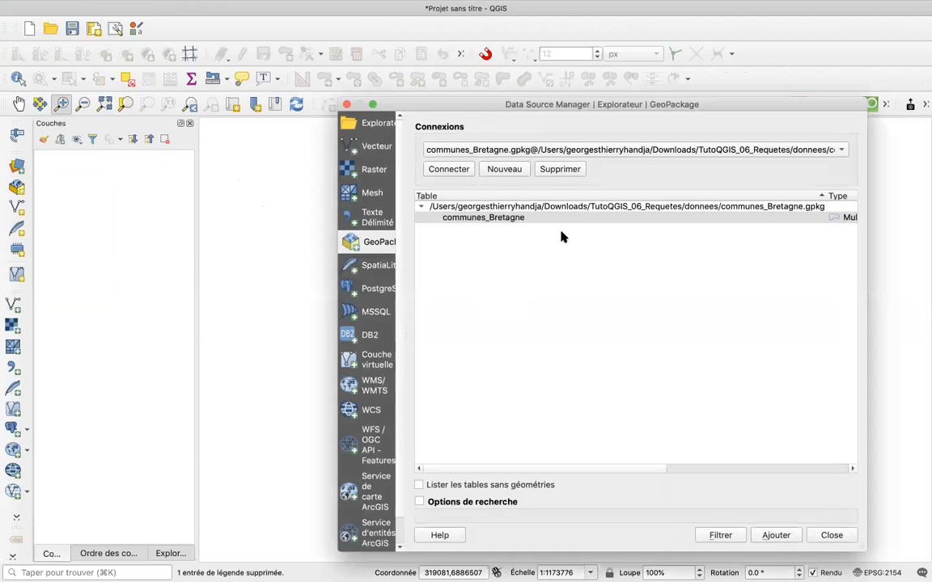
pyautogui.click(499, 221)
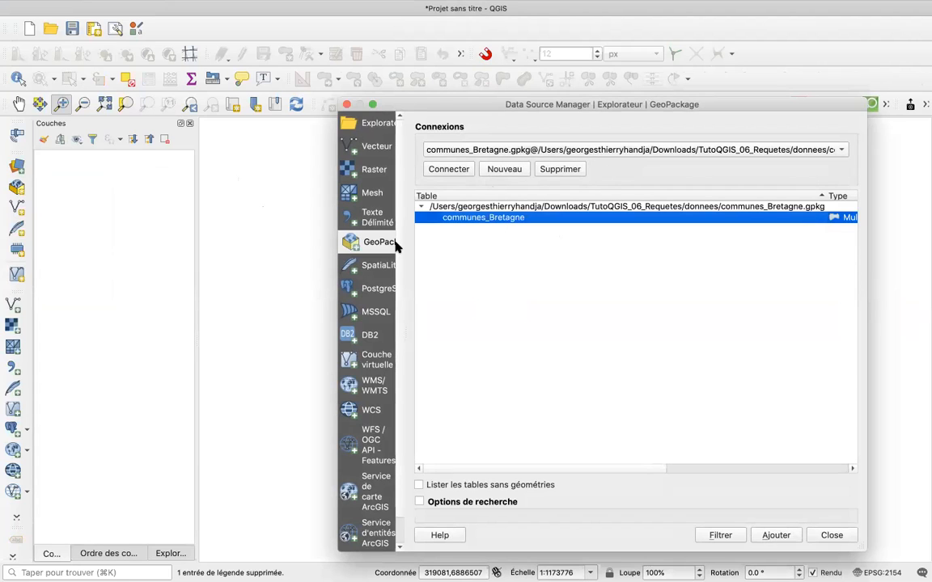
pyautogui.click(774, 534)
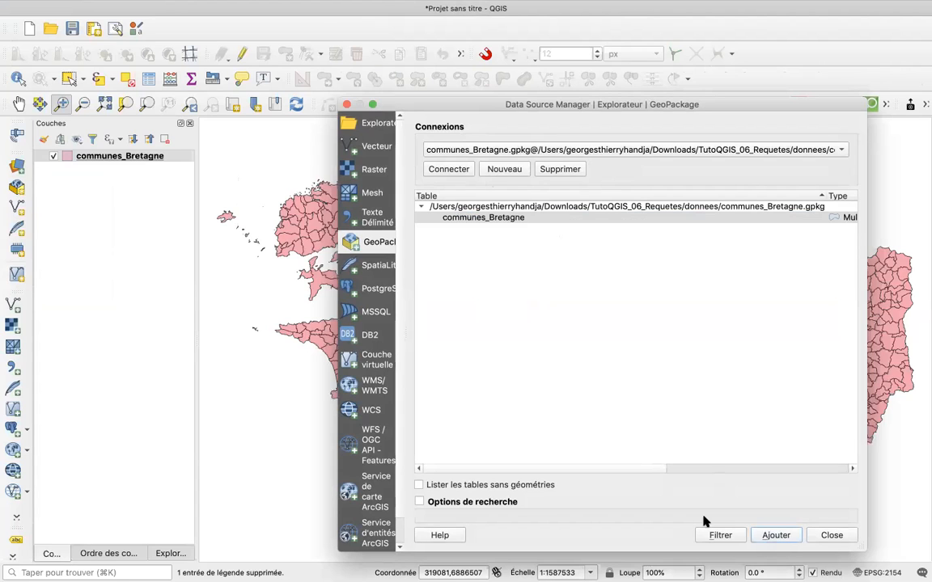
pyautogui.click(833, 535)
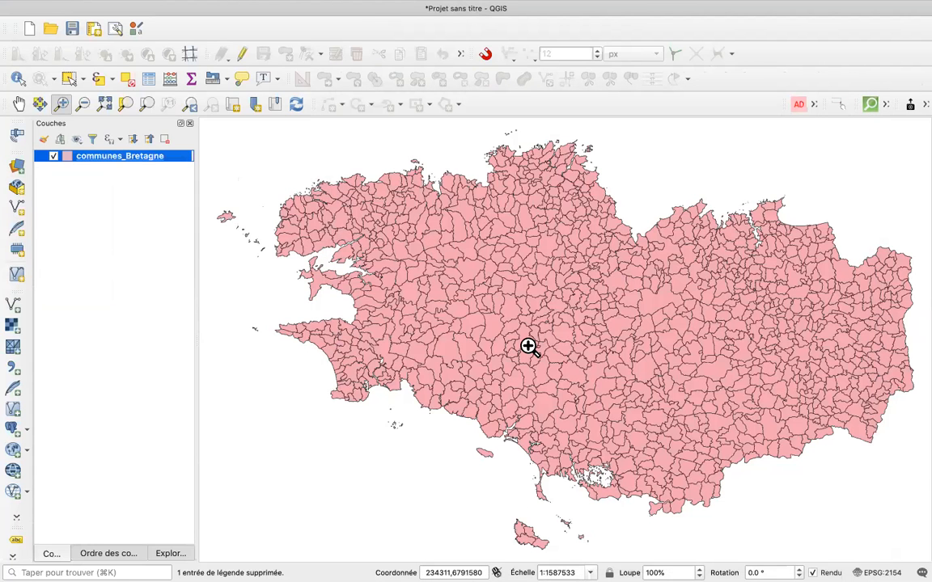
# - Open the communes_Bretagne attribute table and select features with the expression "NOM_COM_M" = 'ARBRISSEL'
pyautogui.rightClick(125, 157)
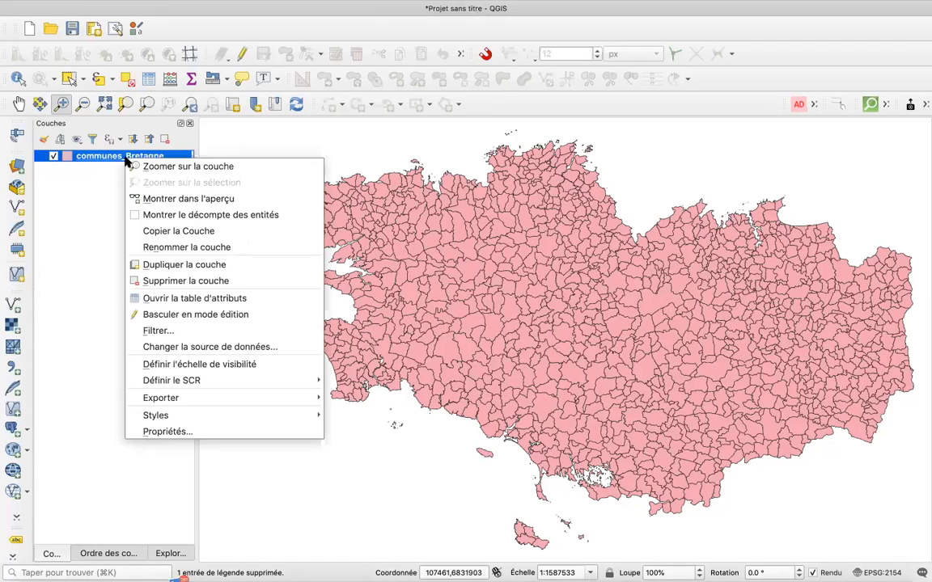
pyautogui.click(171, 299)
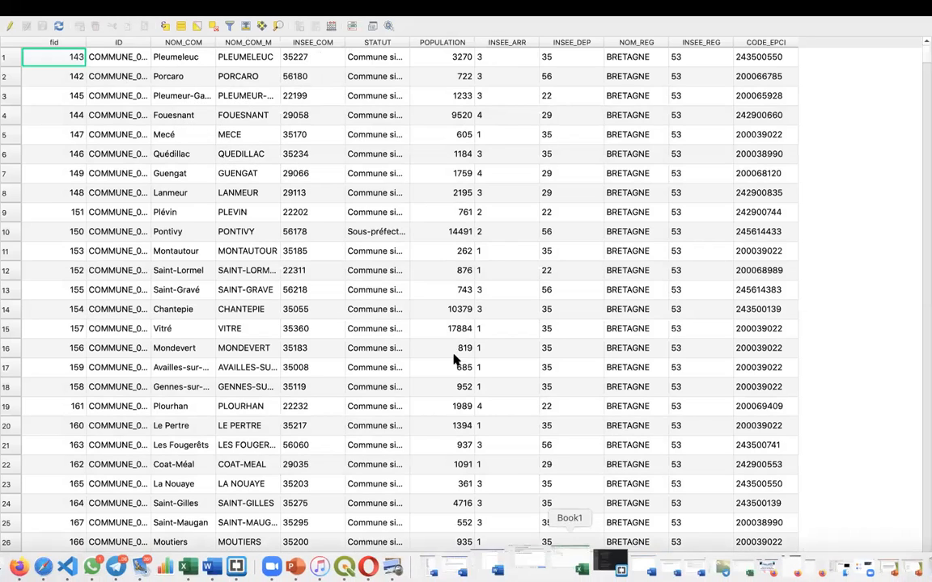
pyautogui.click(165, 28)
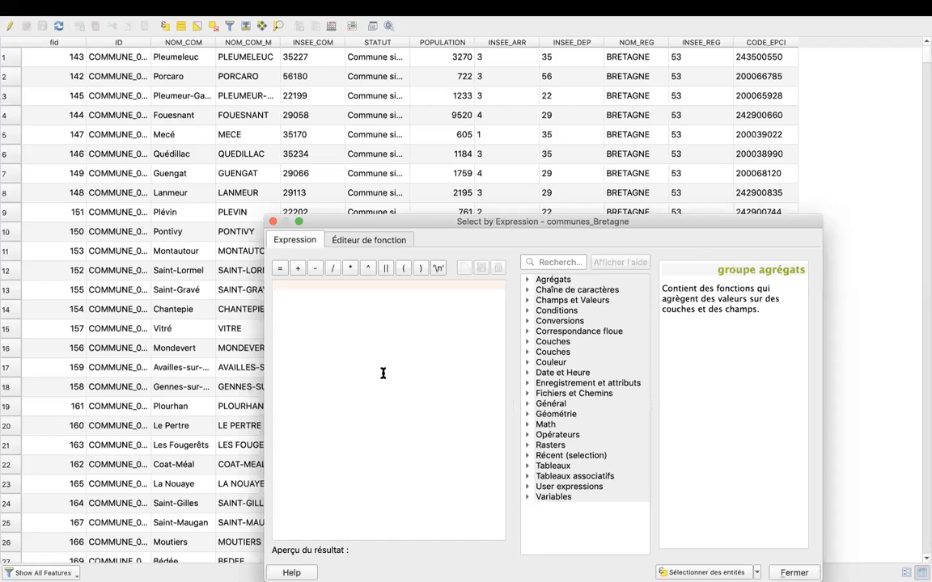
pyautogui.click(526, 301)
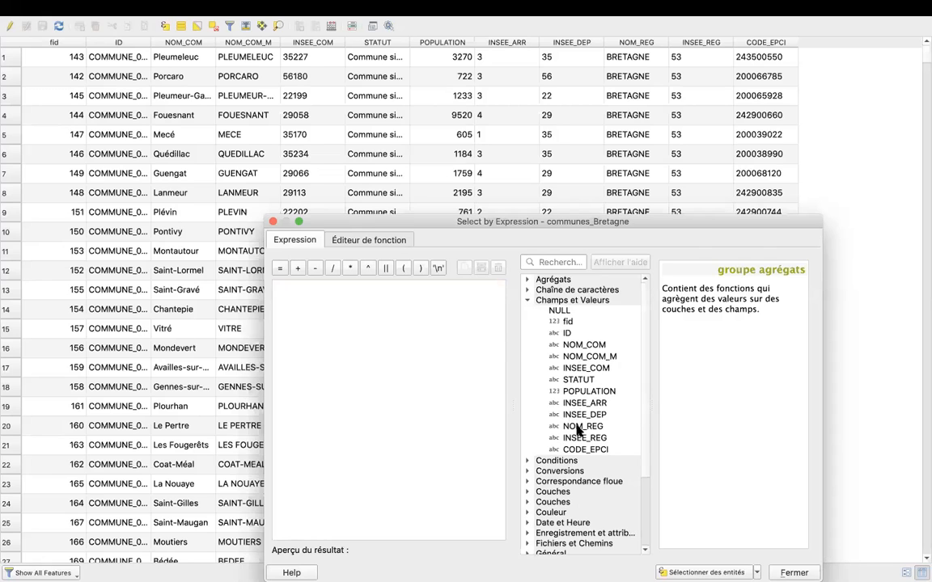
pyautogui.doubleClick(566, 357)
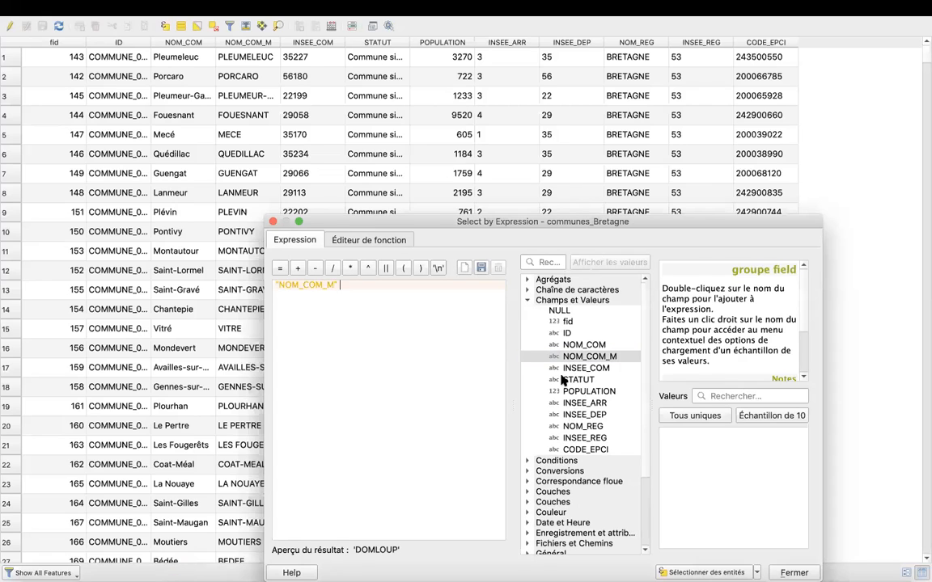
pyautogui.click(280, 267)
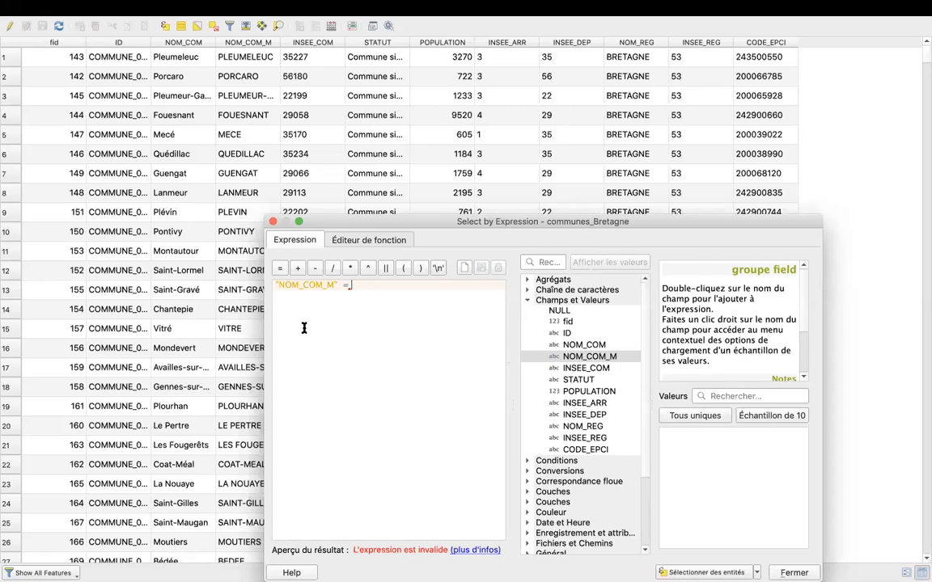
pyautogui.click(690, 416)
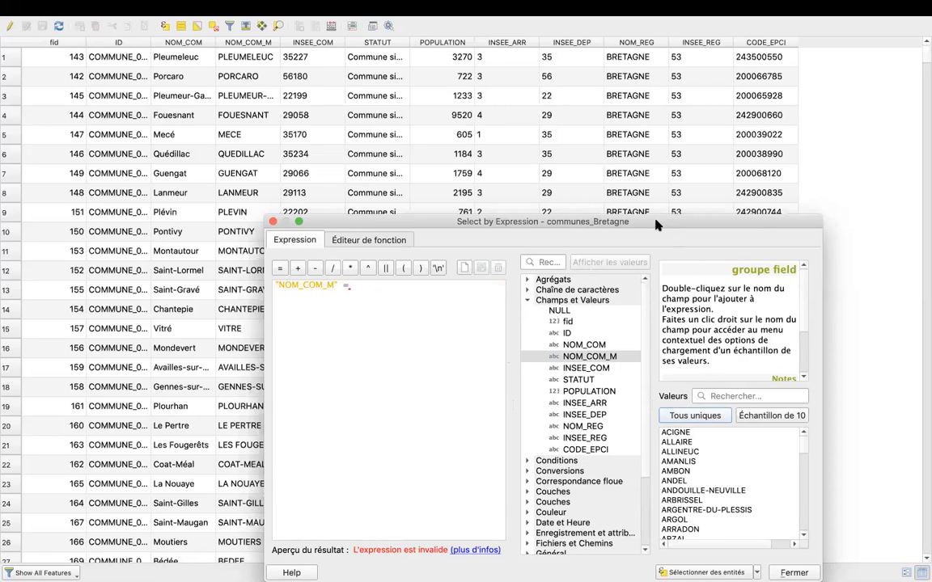
pyautogui.moveTo(656, 221); pyautogui.dragTo(565, 90)
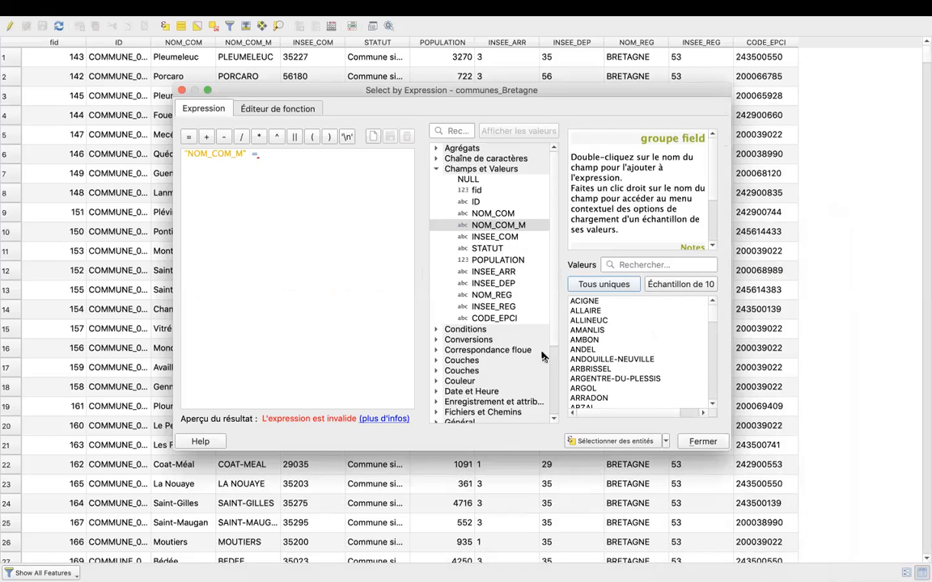
pyautogui.doubleClick(593, 370)
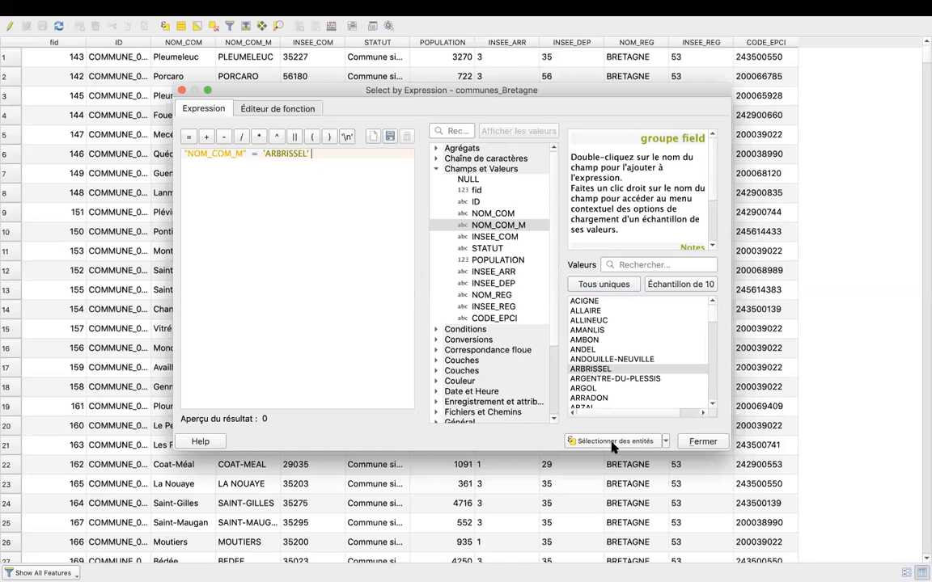
pyautogui.click(702, 442)
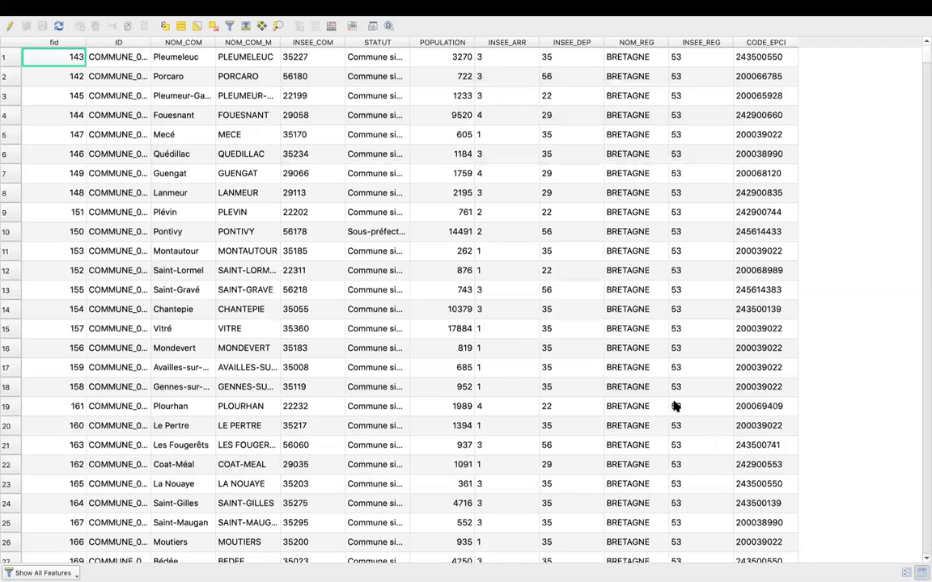
# - Move the selected Arbrissel record to the top of the attribute table and dock the table in the main window
pyautogui.click(246, 30)
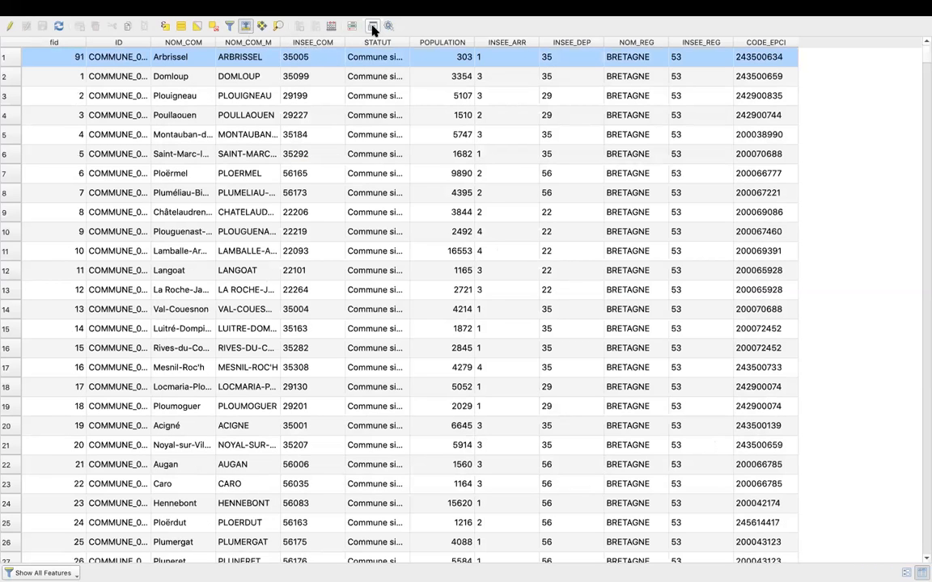
pyautogui.click(373, 27)
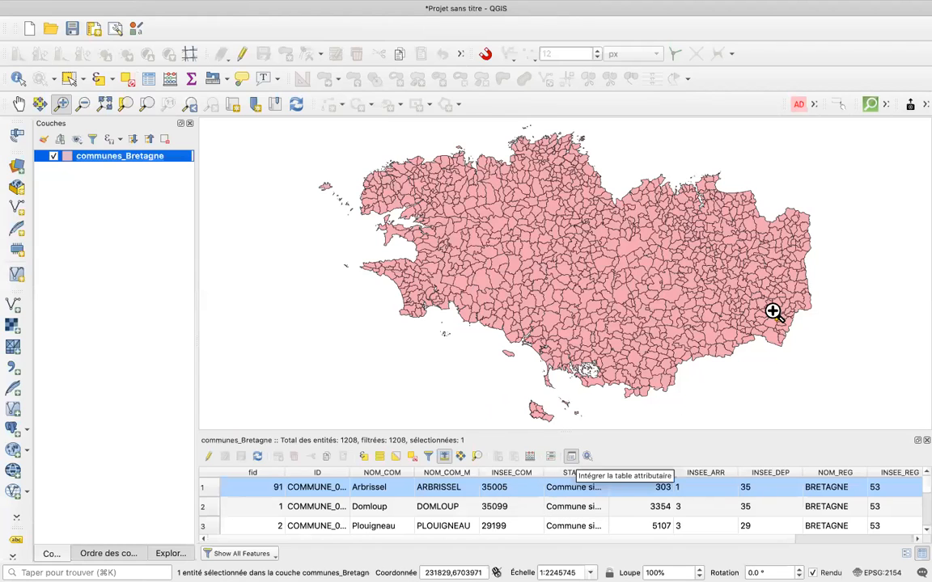
# - Zoom the map to the selected Arbrissel commune and examine its location within Brittany
pyautogui.click(478, 458)
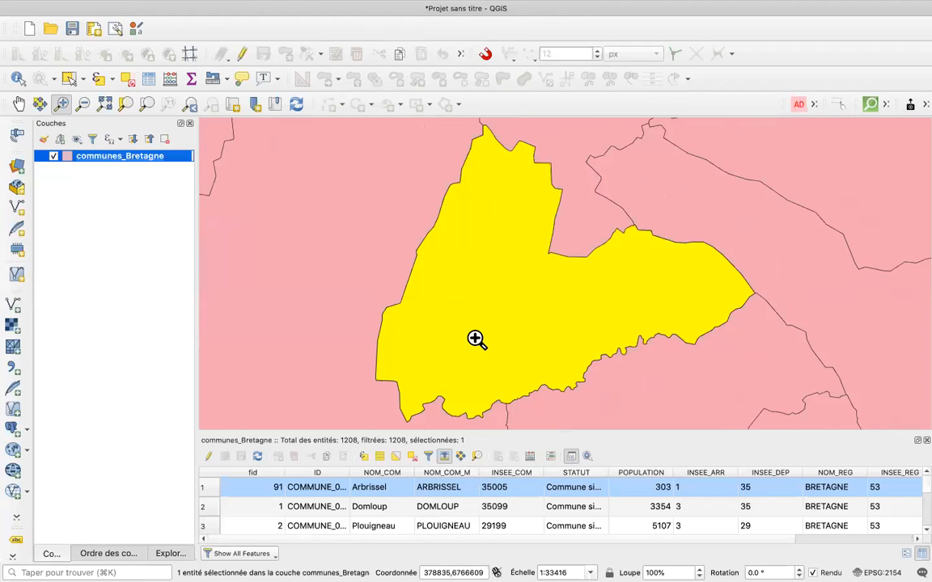
pyautogui.scroll(1, 481, 327)
pyautogui.scroll(-2, 481, 325)
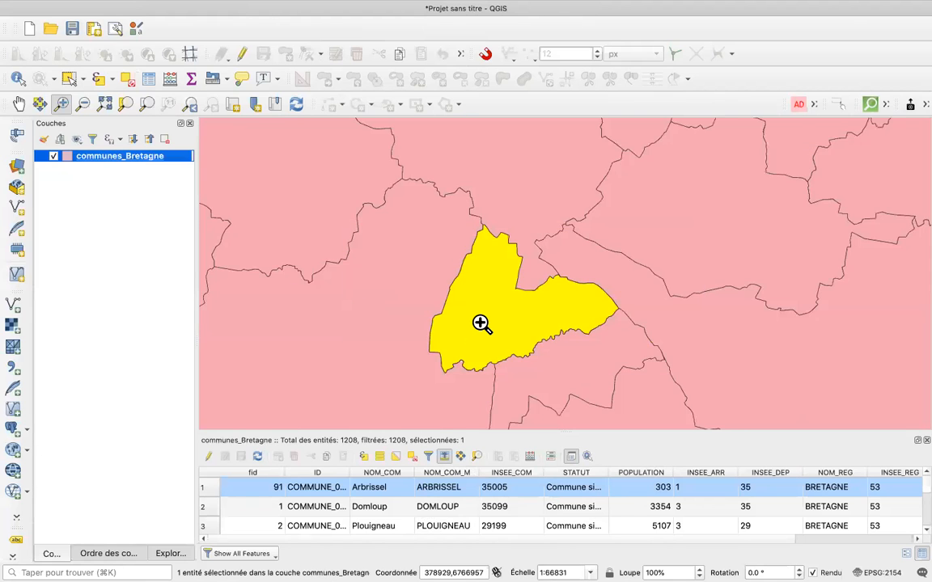
pyautogui.scroll(-4, 481, 323)
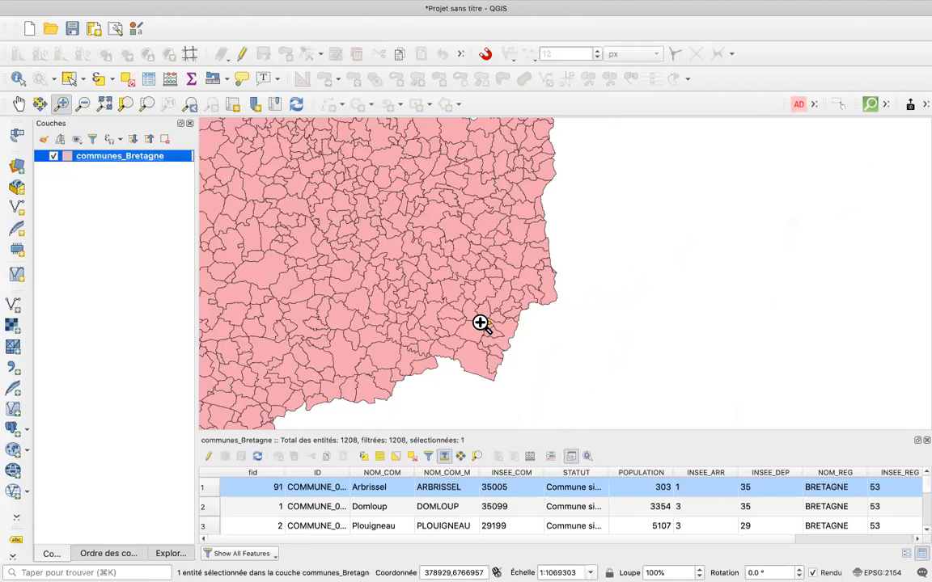
pyautogui.scroll(-1, 481, 323)
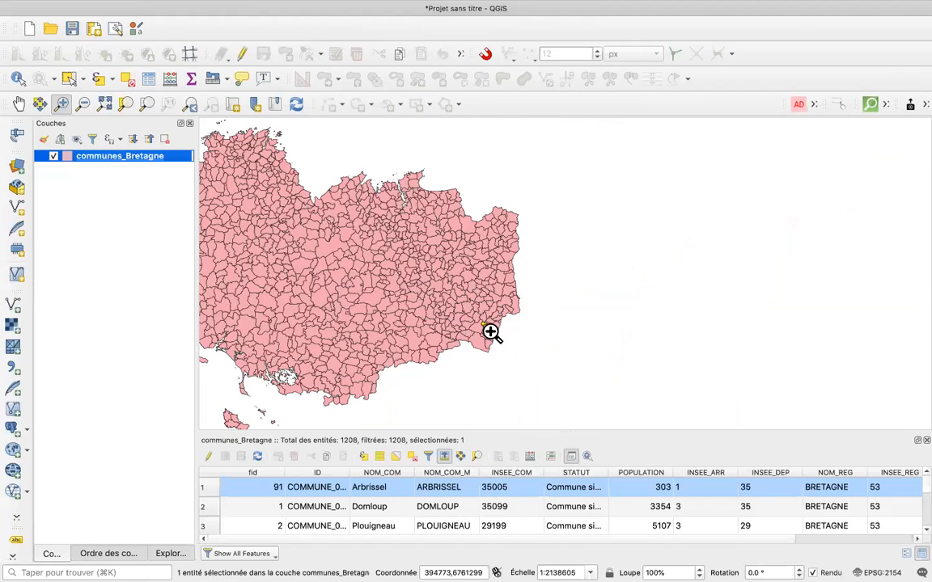
pyautogui.scroll(2, 481, 324)
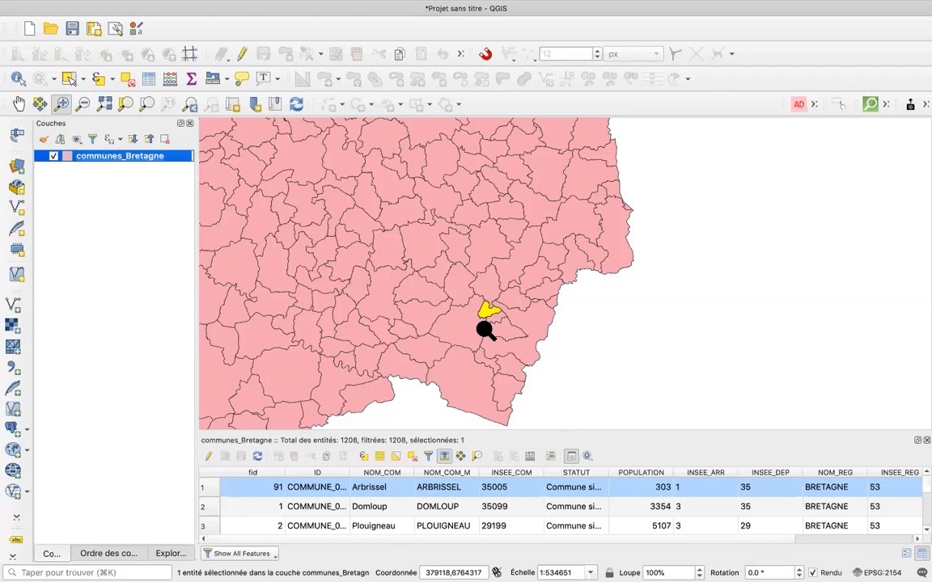
# - Reopen the communes_Bretagne attribute table and select features with the expression "NOM_COM_M" = 'BOTMEUR'
pyautogui.rightClick(119, 156)
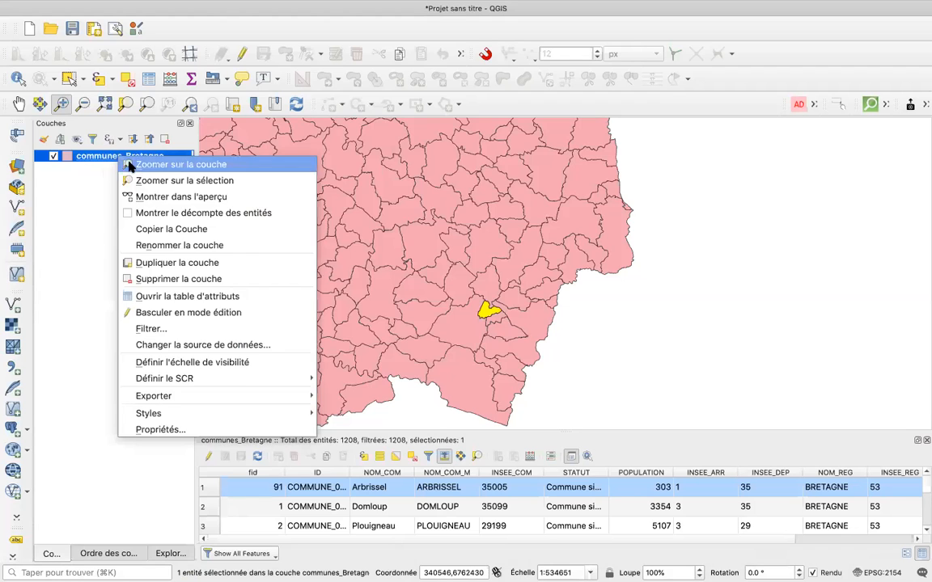
pyautogui.click(174, 297)
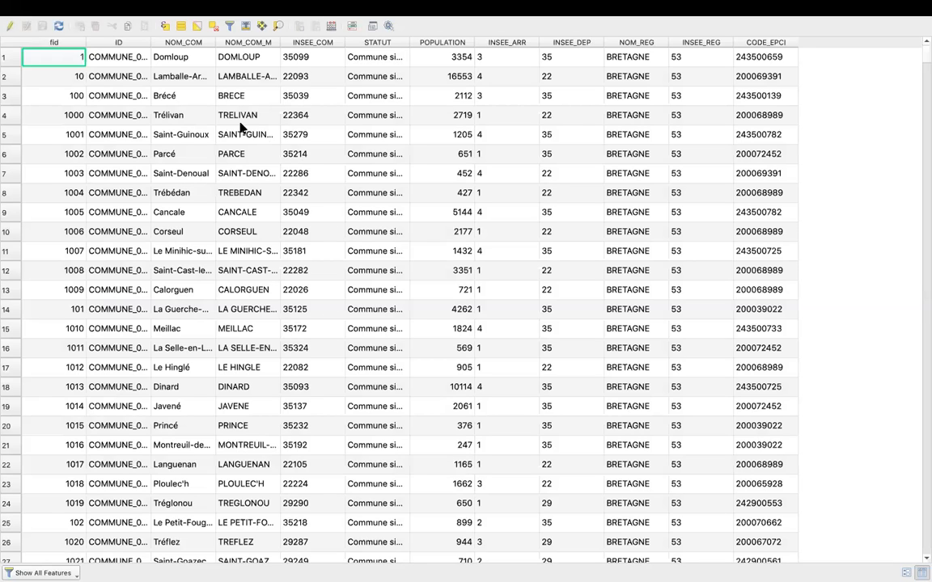
pyautogui.click(163, 27)
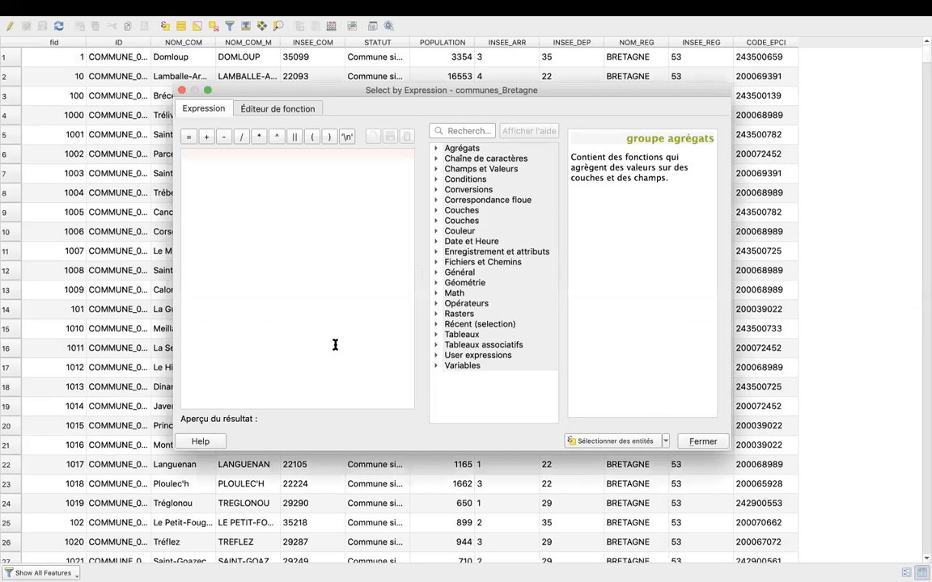
pyautogui.click(436, 170)
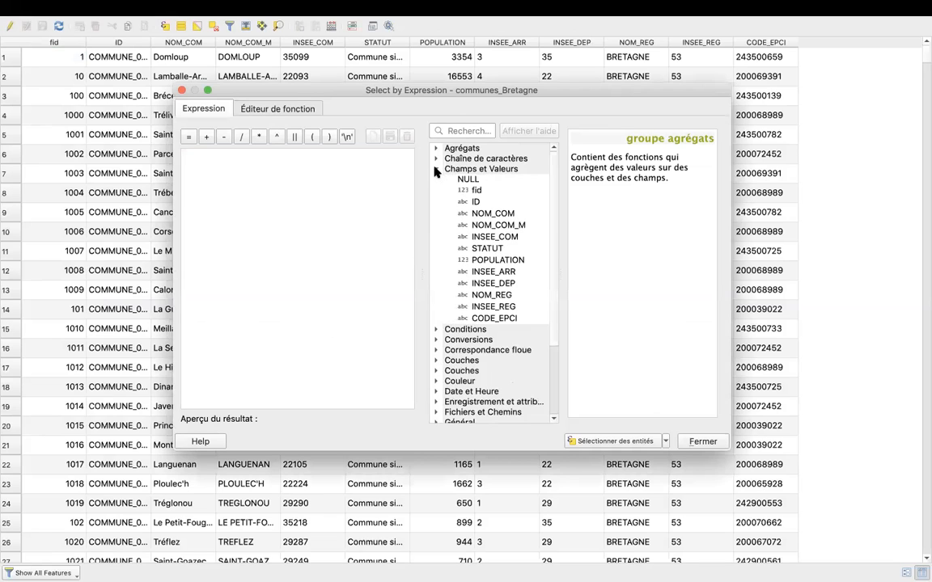
pyautogui.doubleClick(485, 227)
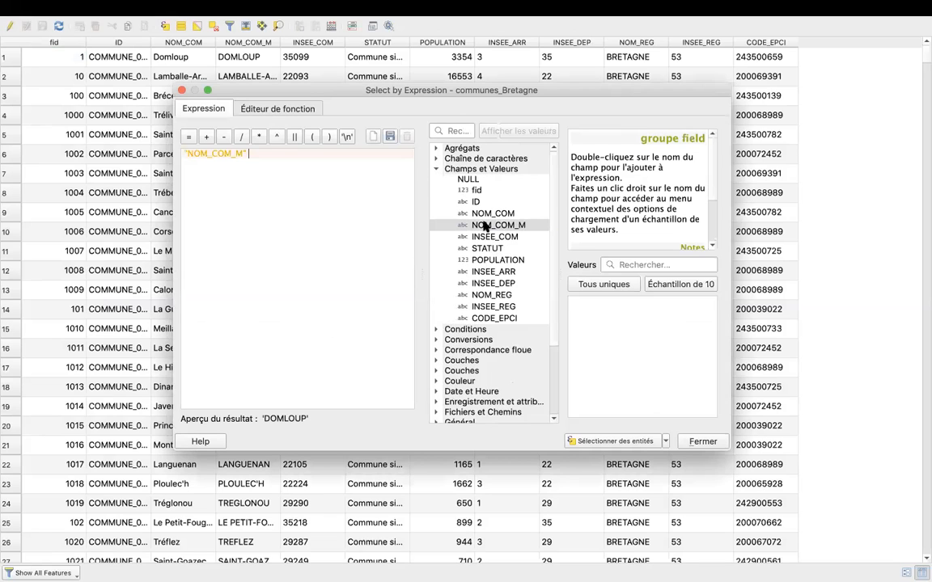
pyautogui.click(189, 137)
pyautogui.click(595, 285)
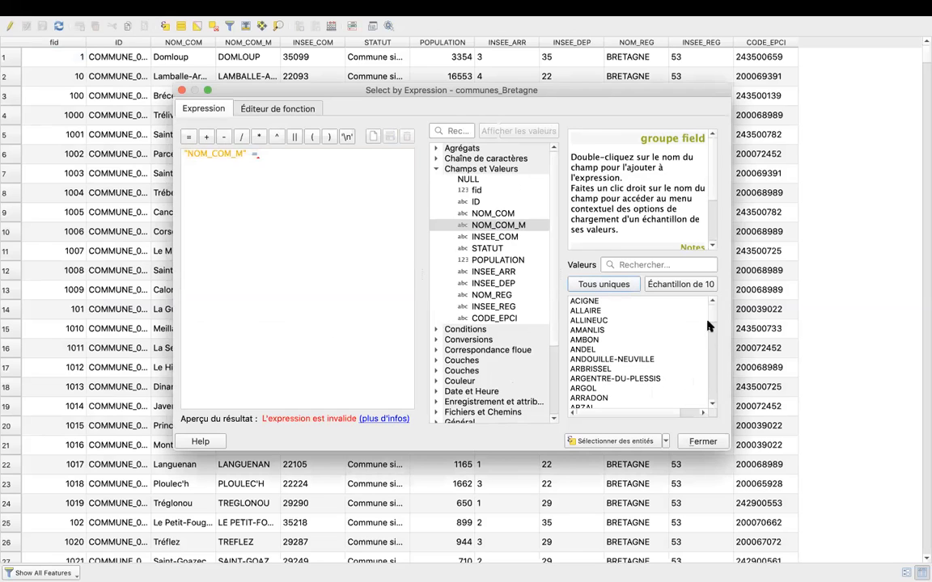
pyautogui.scroll(-5, 710, 324)
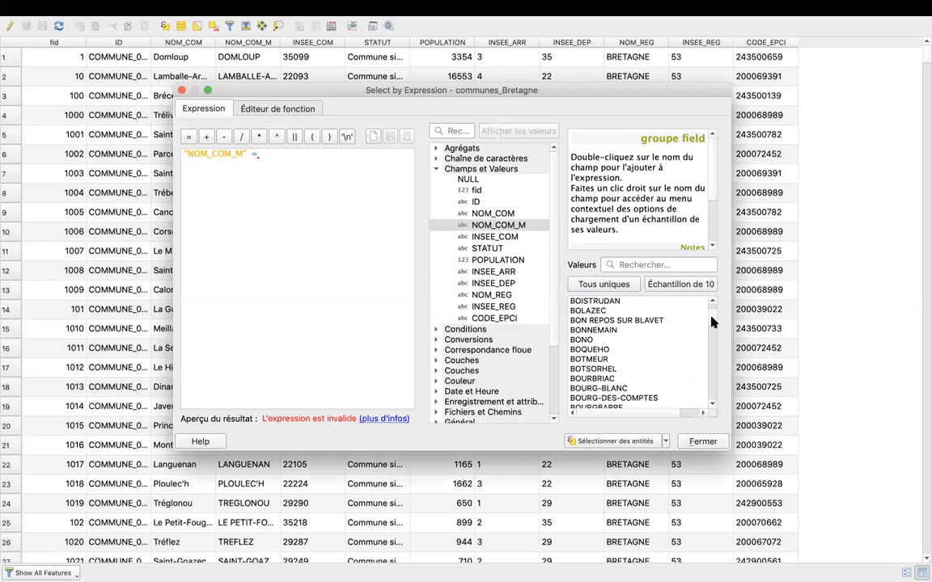
pyautogui.doubleClick(605, 360)
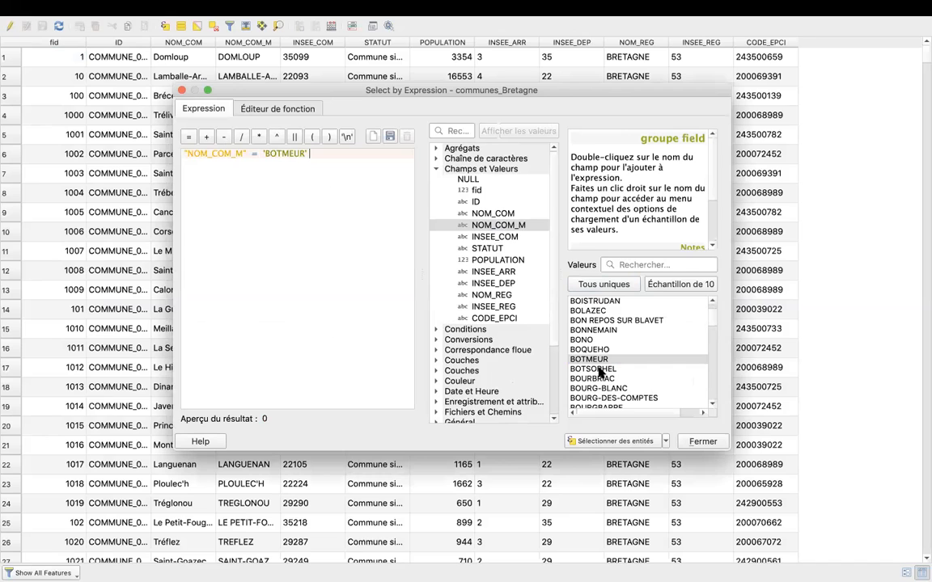
pyautogui.click(603, 443)
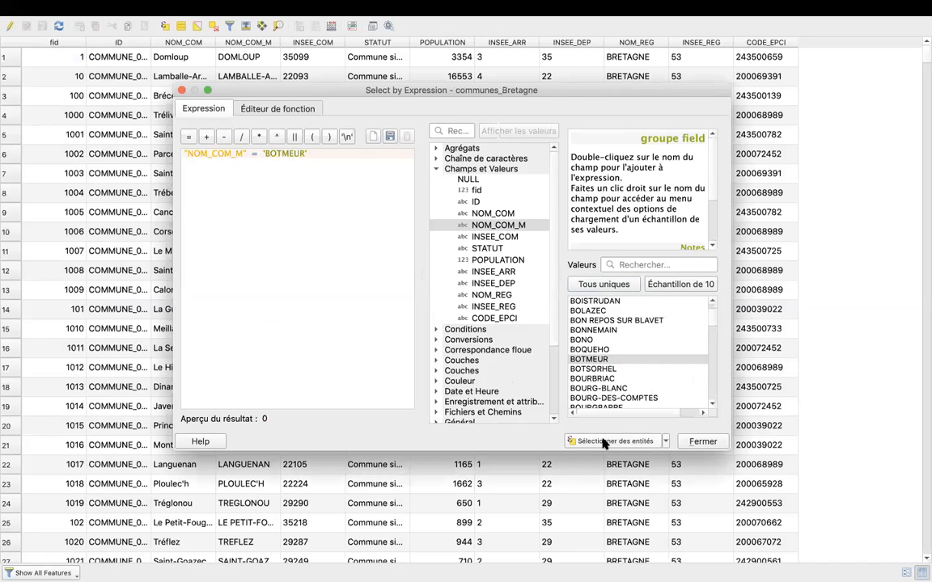
pyautogui.click(703, 442)
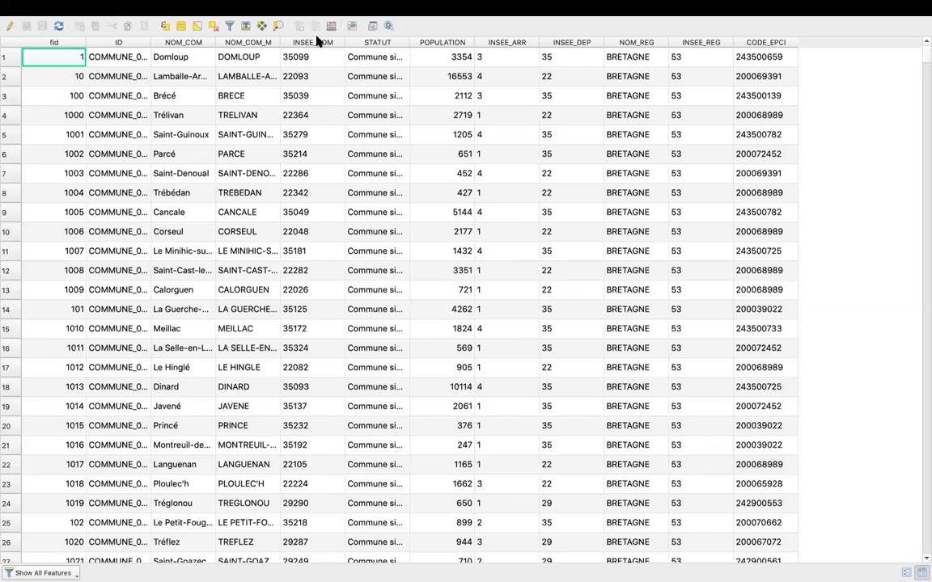
# - Dock the attribute table, then zoom the map to the selected Botmeur commune and examine its location within Brittany
pyautogui.click(372, 27)
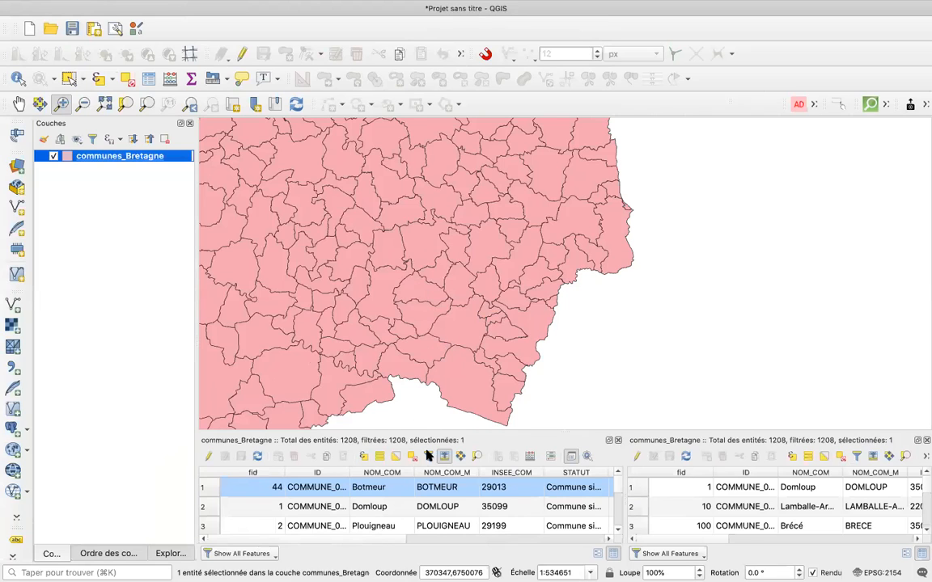
pyautogui.click(475, 456)
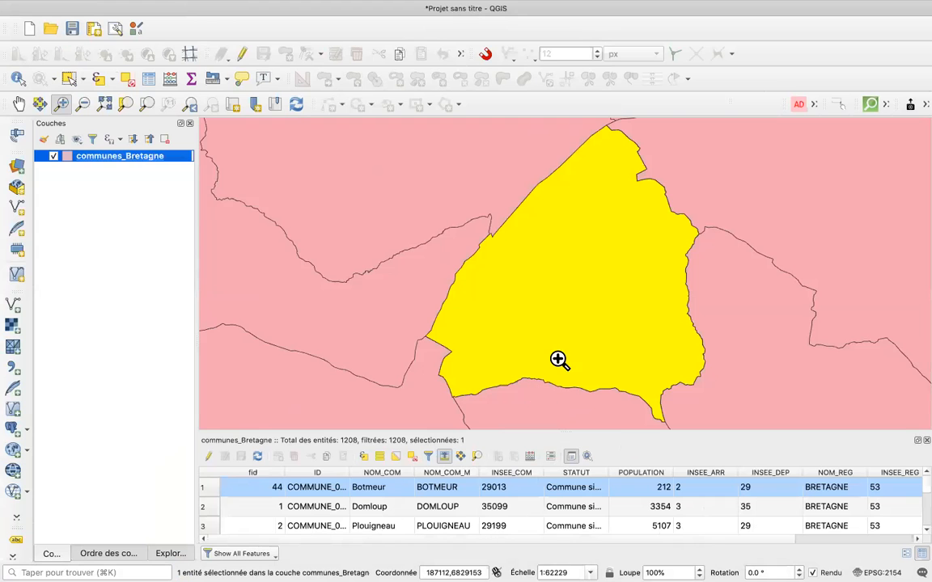
pyautogui.scroll(1, 545, 308)
pyautogui.scroll(-2, 545, 307)
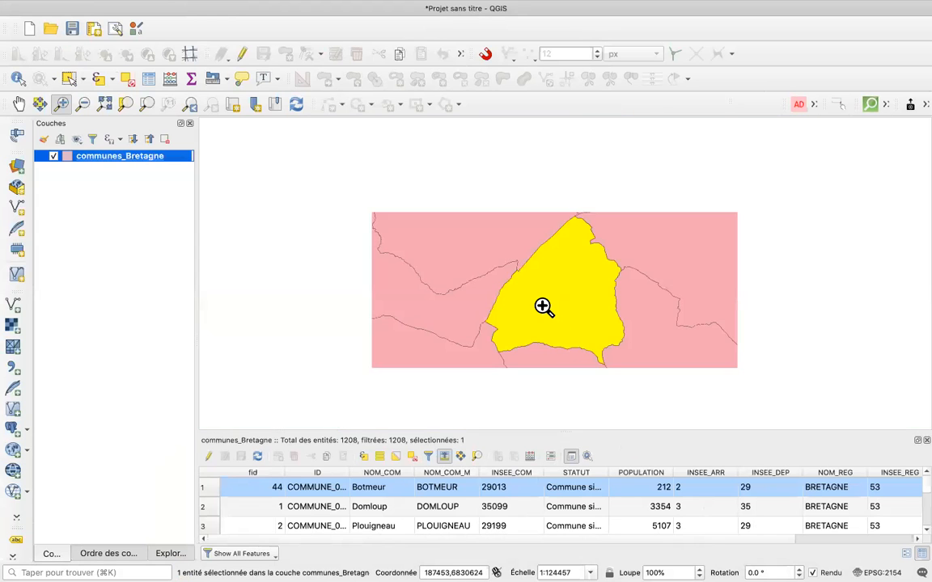
pyautogui.scroll(-4, 542, 306)
pyautogui.scroll(-1, 542, 306)
pyautogui.scroll(1, 542, 305)
pyautogui.scroll(3, 542, 306)
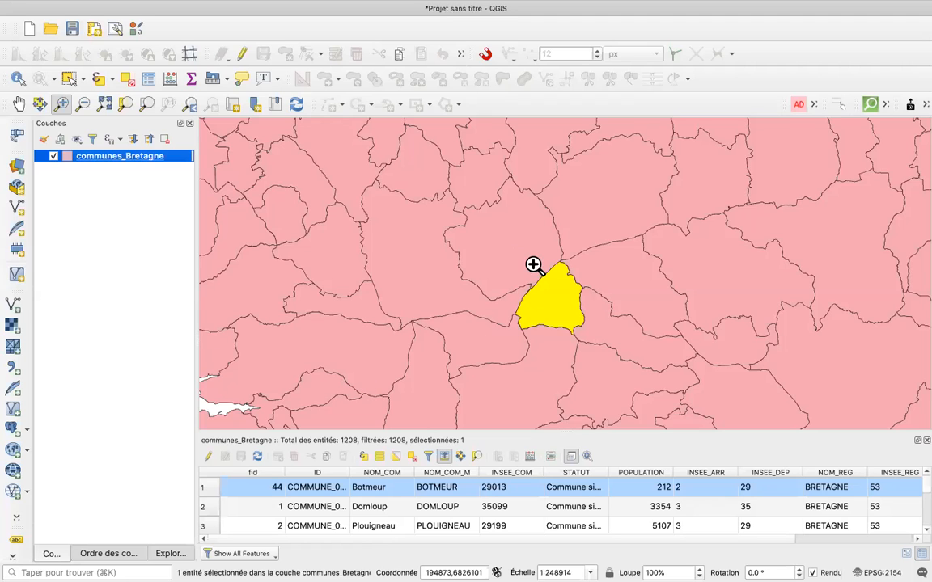
# - Start exporting the communes_Bretagne layer as an ESRI Shapefile named Commune de BOURMEUR in the 25112020 folder
pyautogui.rightClick(114, 160)
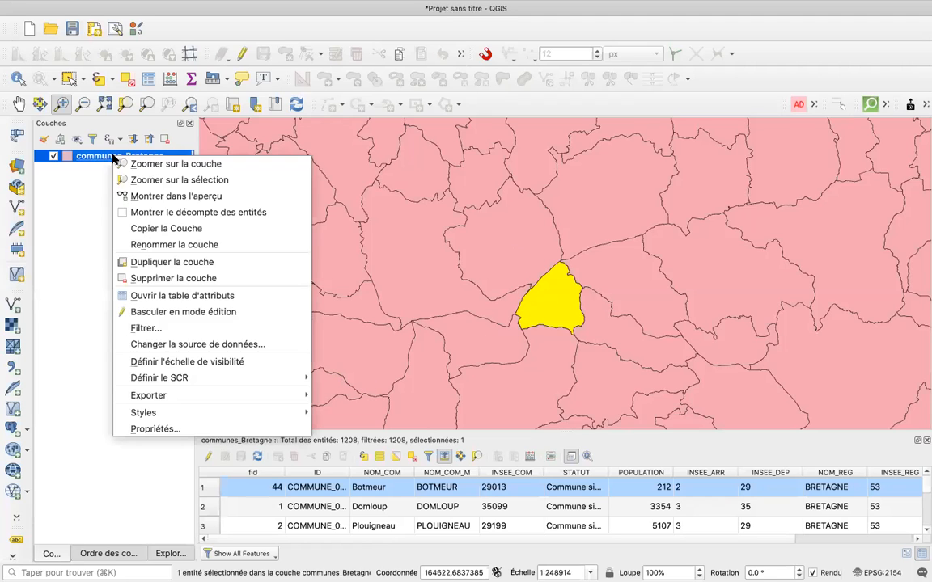
pyautogui.moveTo(188, 396)
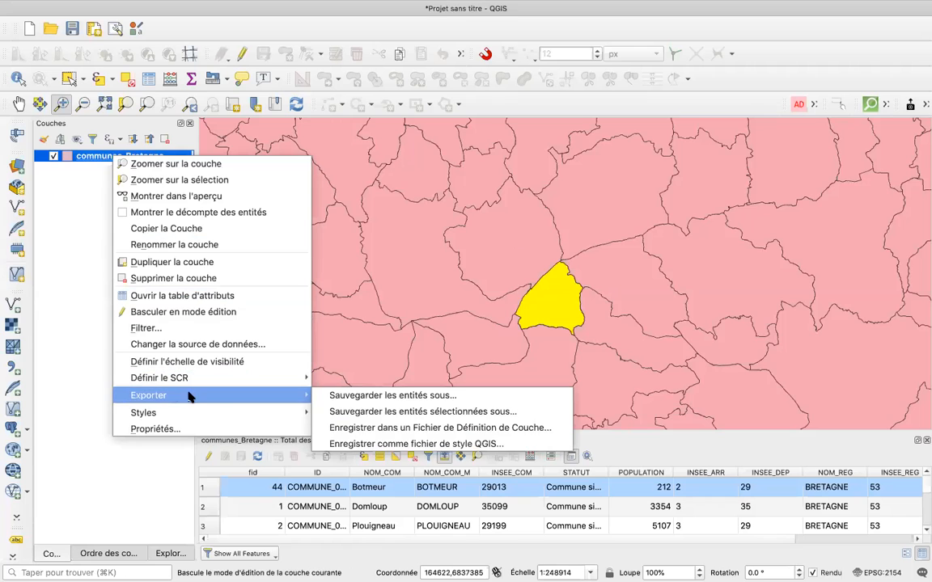
pyautogui.click(342, 396)
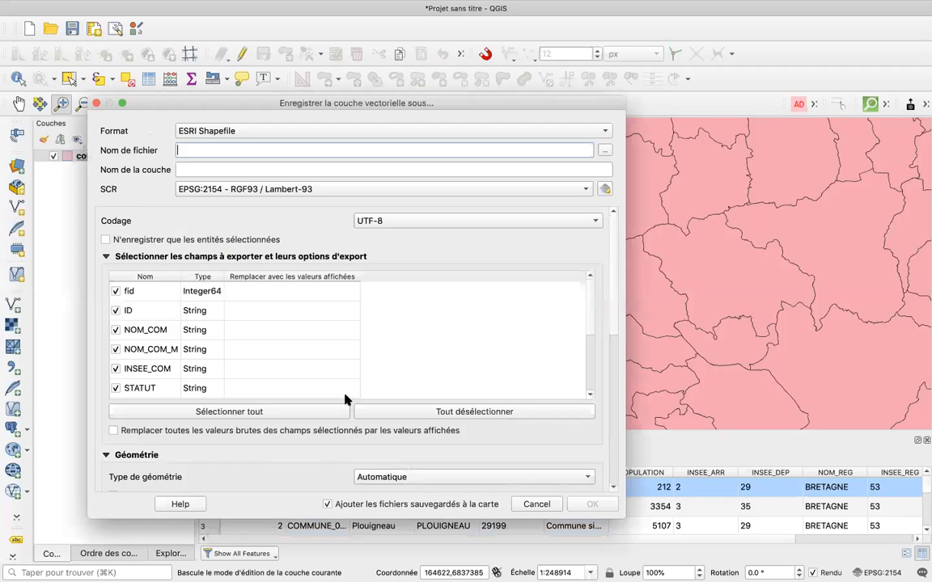
pyautogui.click(604, 152)
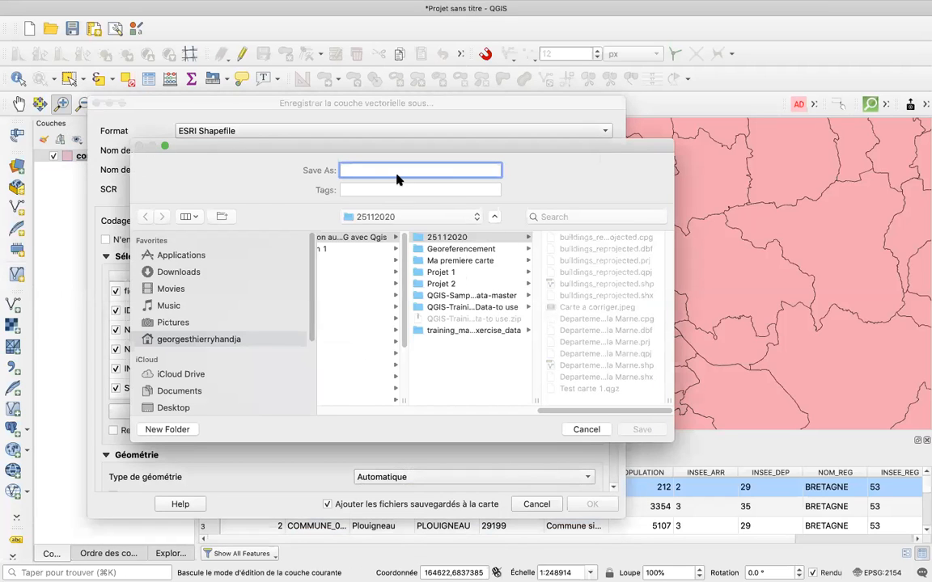
pyautogui.write('Commune de BOU')
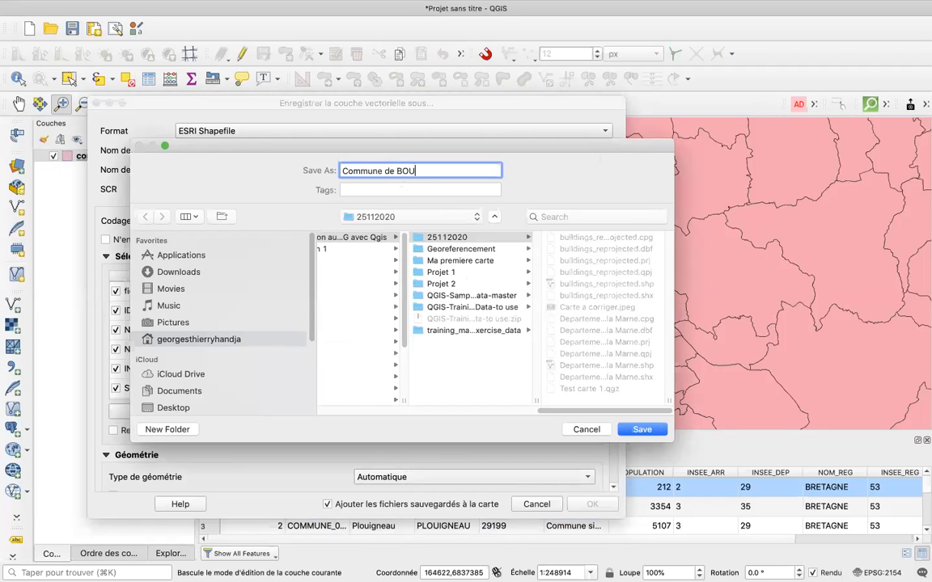
pyautogui.write('RMEUR')
pyautogui.click(639, 429)
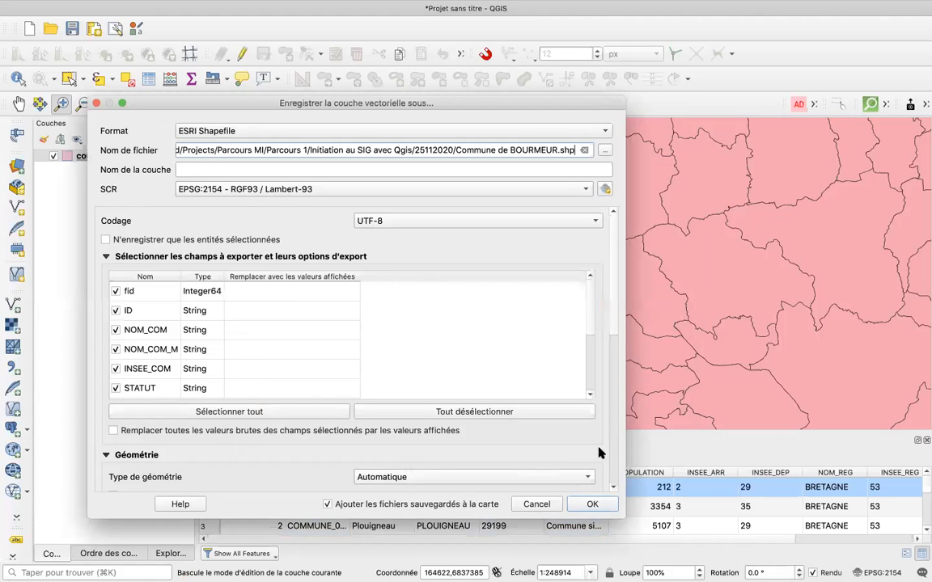
# - Set the geometry type to Polygon, restrict the export to the selected features, and save the new layer
pyautogui.moveTo(612, 314); pyautogui.dragTo(615, 381)
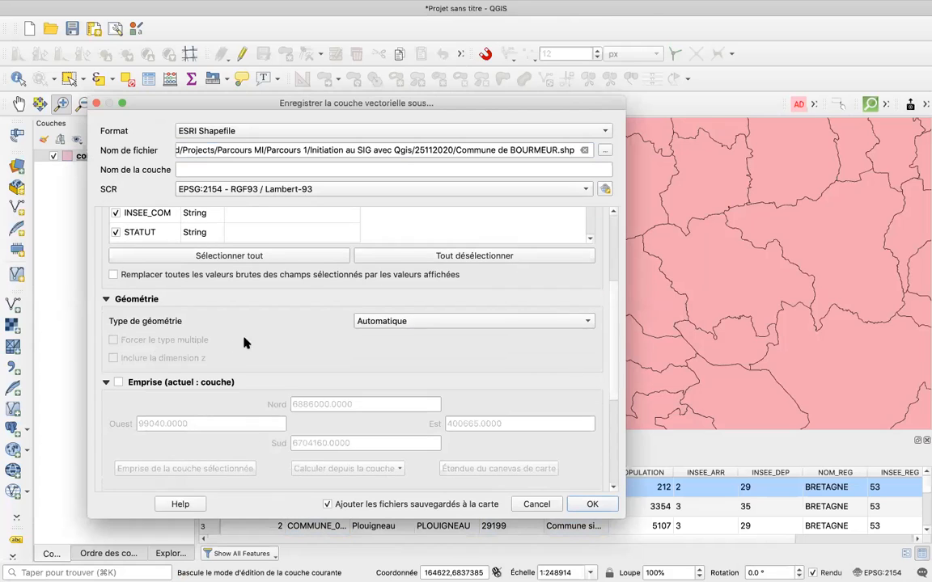
pyautogui.click(588, 323)
pyautogui.click(550, 369)
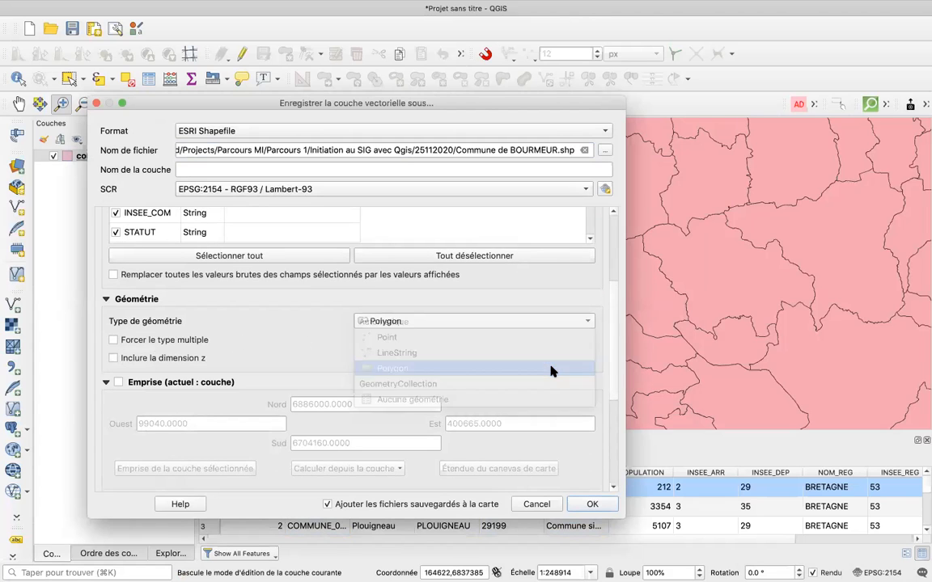
pyautogui.scroll(5, 603, 275)
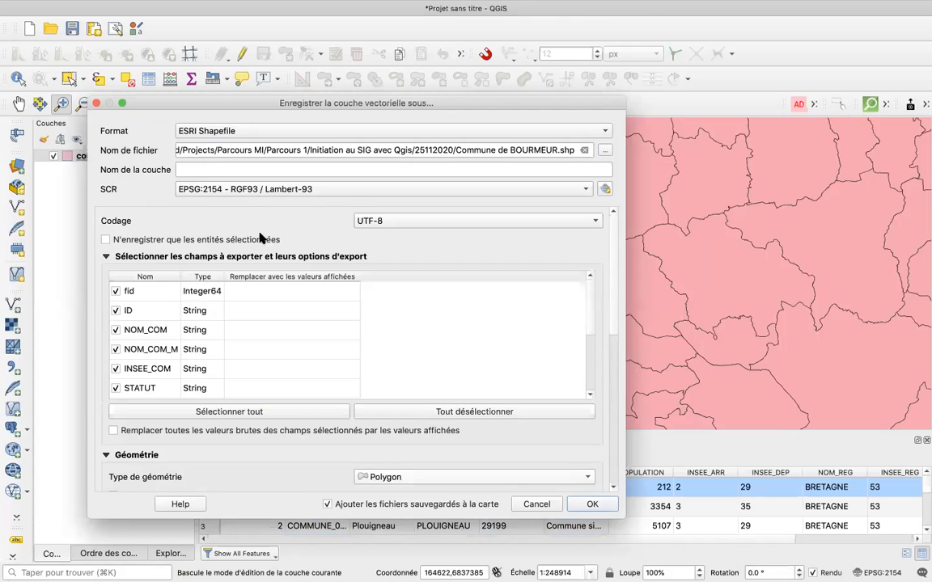
pyautogui.click(105, 239)
pyautogui.moveTo(613, 277); pyautogui.dragTo(609, 441)
pyautogui.click(590, 505)
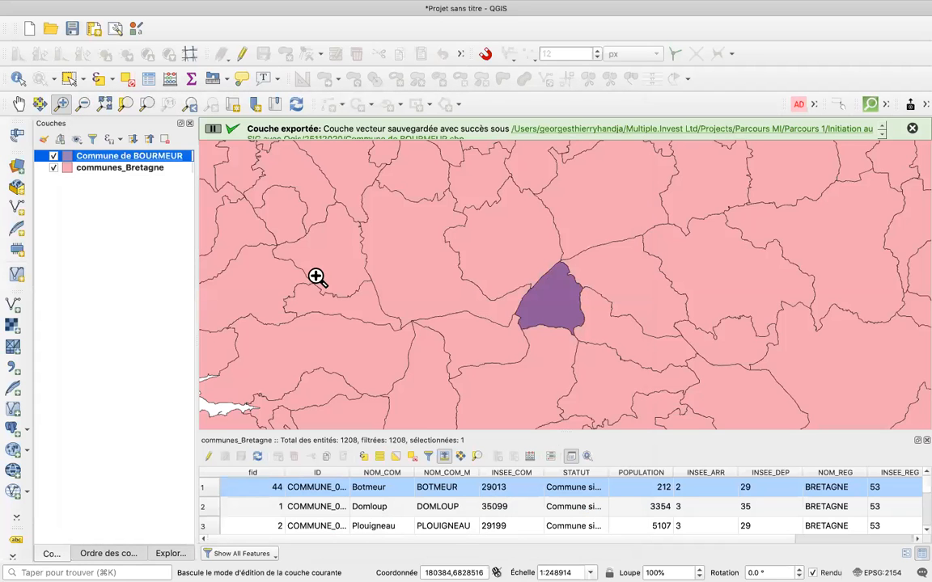
# - Hide the communes_Bretagne layer and zoom in to examine the exported commune's polygon on its own
pyautogui.click(54, 167)
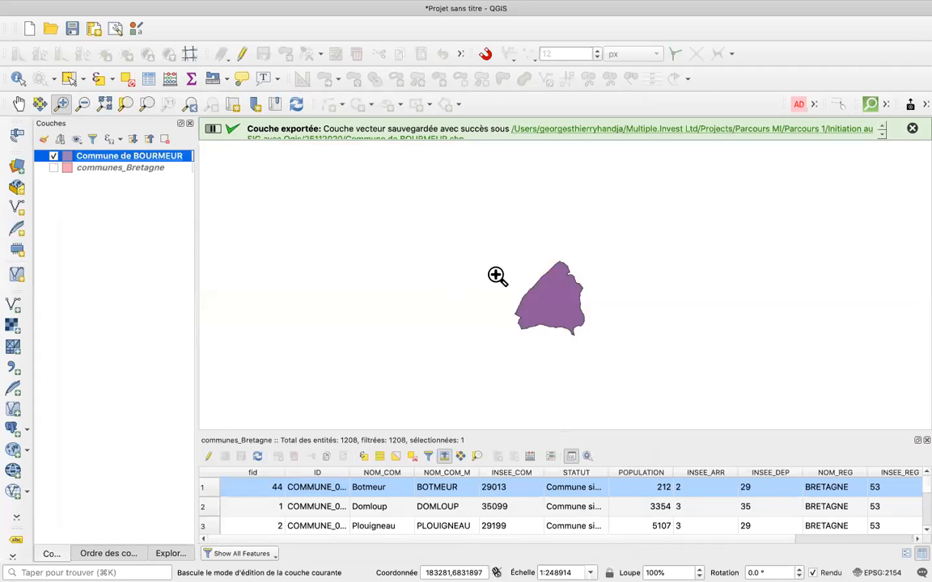
pyautogui.moveTo(488, 238); pyautogui.dragTo(640, 380)
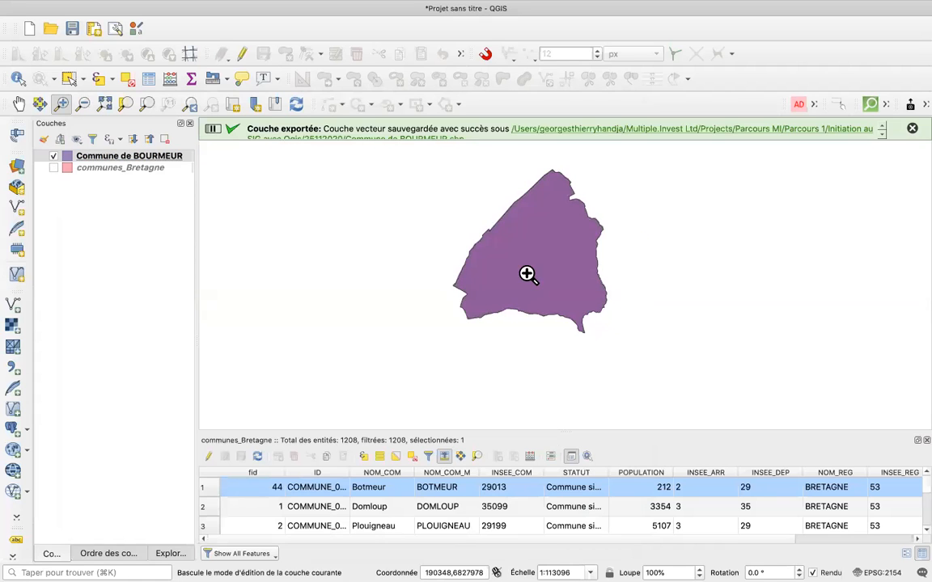
pyautogui.moveTo(422, 164); pyautogui.dragTo(743, 396)
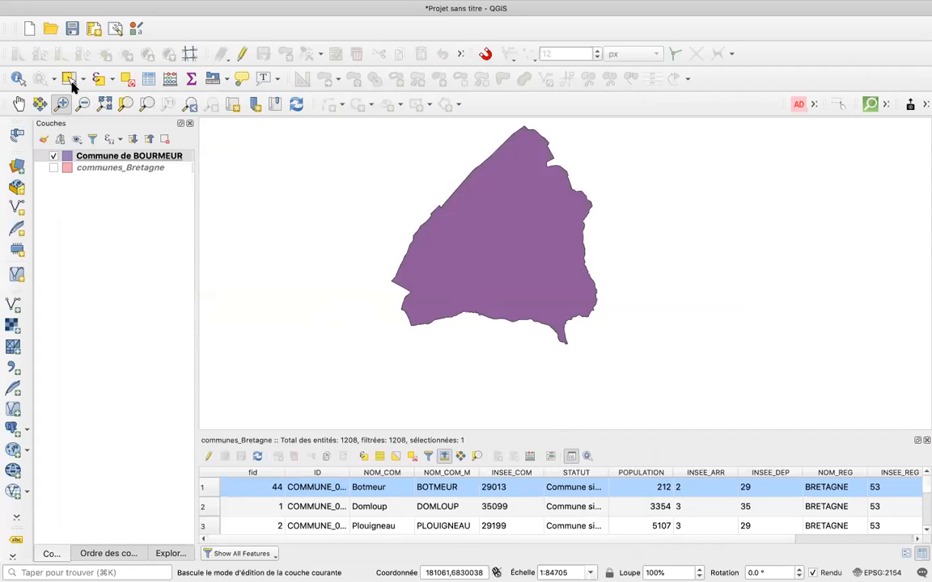
# - Hide the Commune de BOURMEUR layer and show the communes_Bretagne layer again
pyautogui.click(53, 158)
pyautogui.click(52, 156)
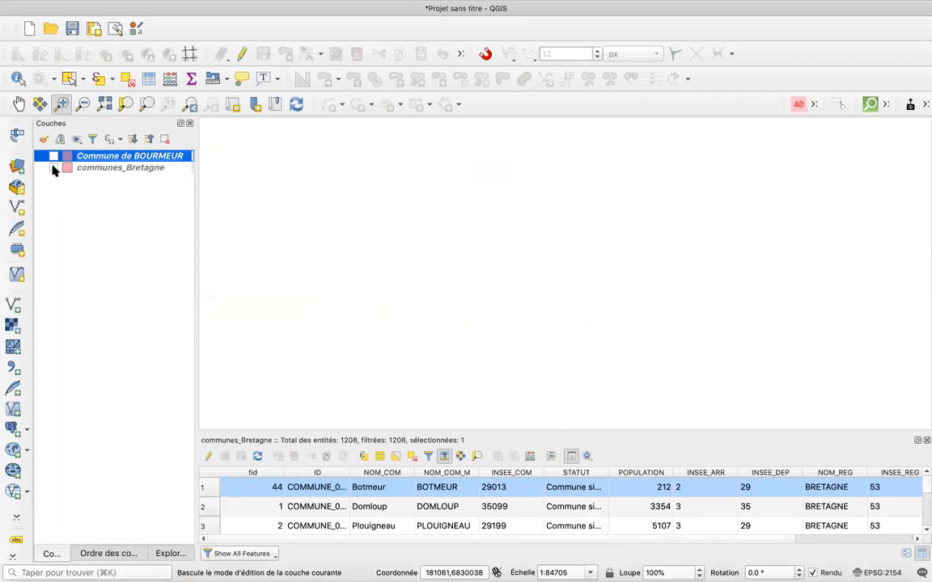
pyautogui.click(53, 167)
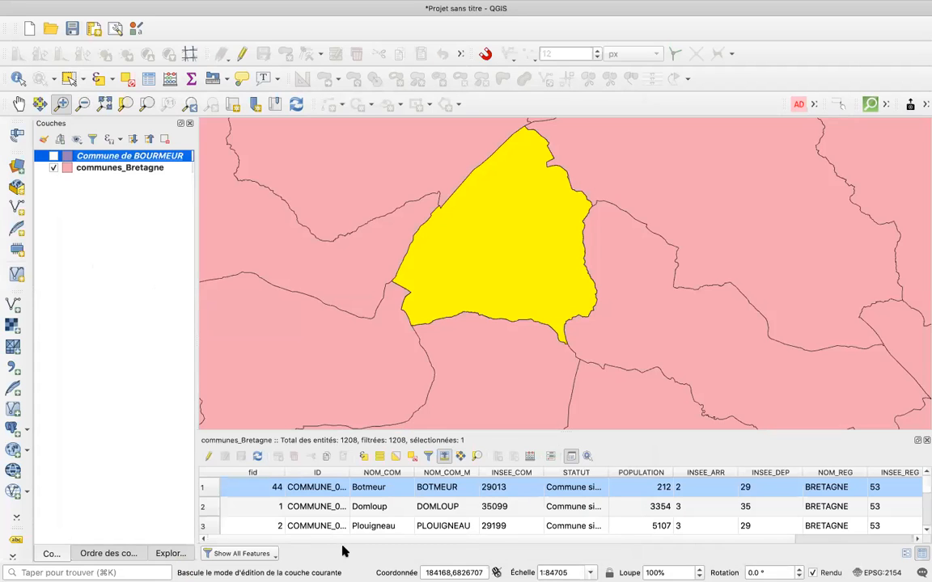
# - Select the communes_Bretagne features matching the expression "POPULATION" > 10000
pyautogui.click(364, 458)
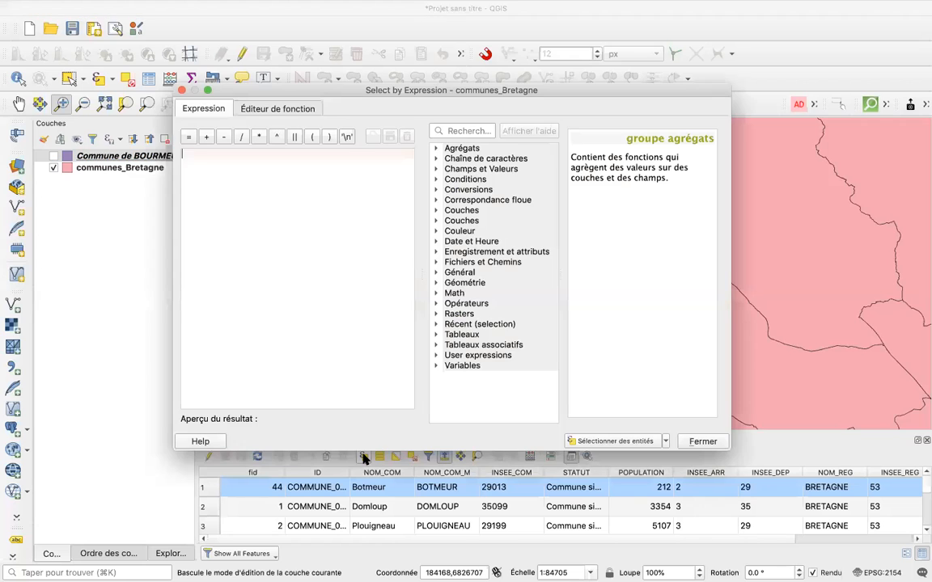
pyautogui.click(437, 169)
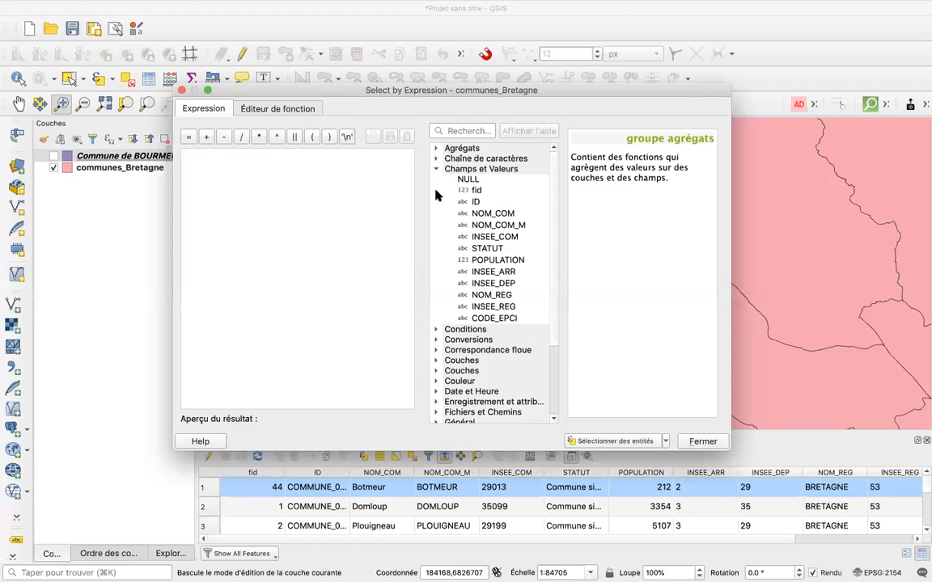
pyautogui.doubleClick(476, 261)
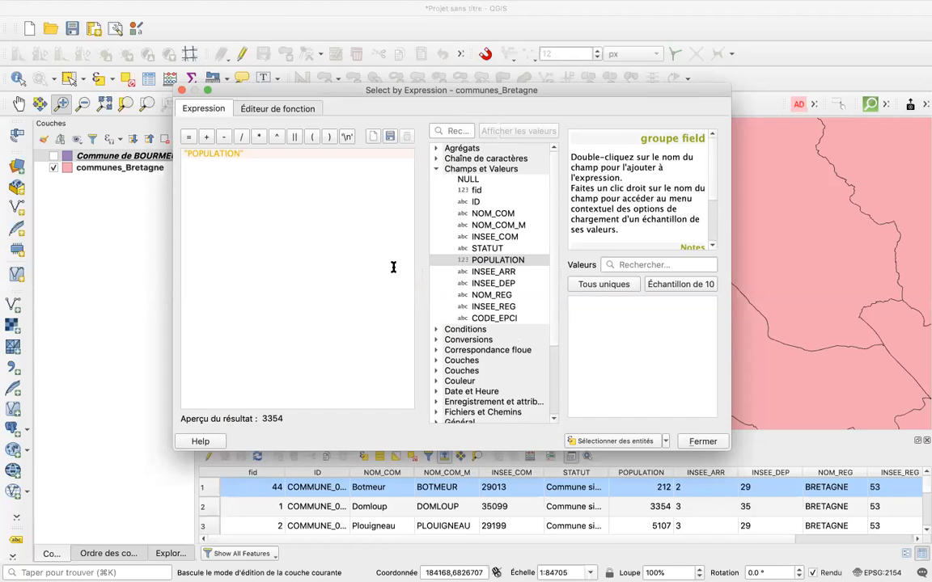
pyautogui.moveTo(553, 331); pyautogui.dragTo(553, 401)
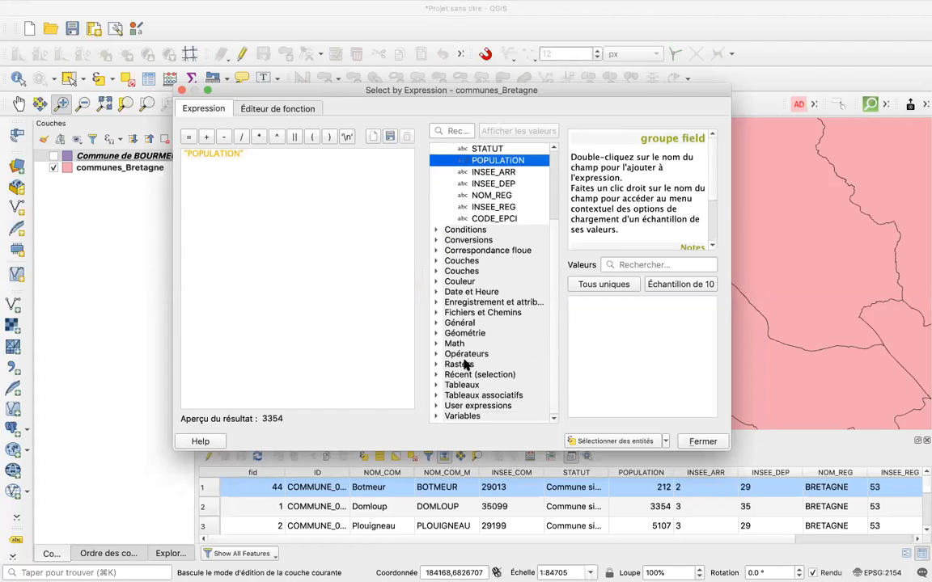
pyautogui.click(436, 354)
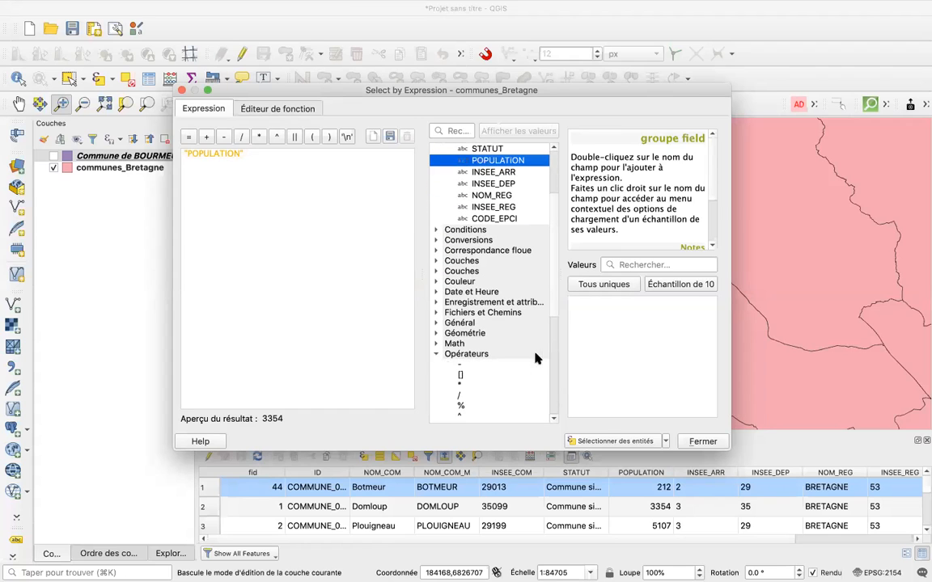
pyautogui.moveTo(551, 303); pyautogui.dragTo(551, 371)
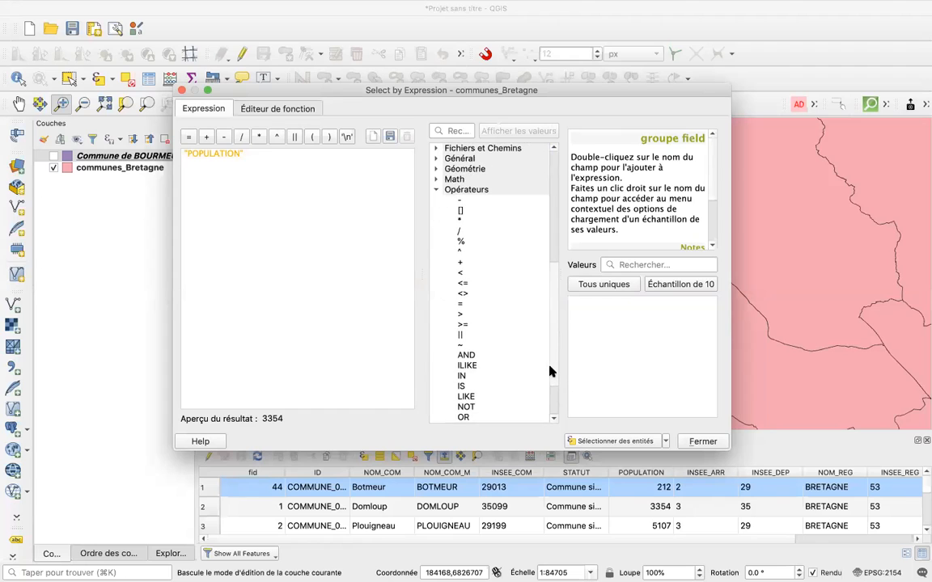
pyautogui.doubleClick(460, 315)
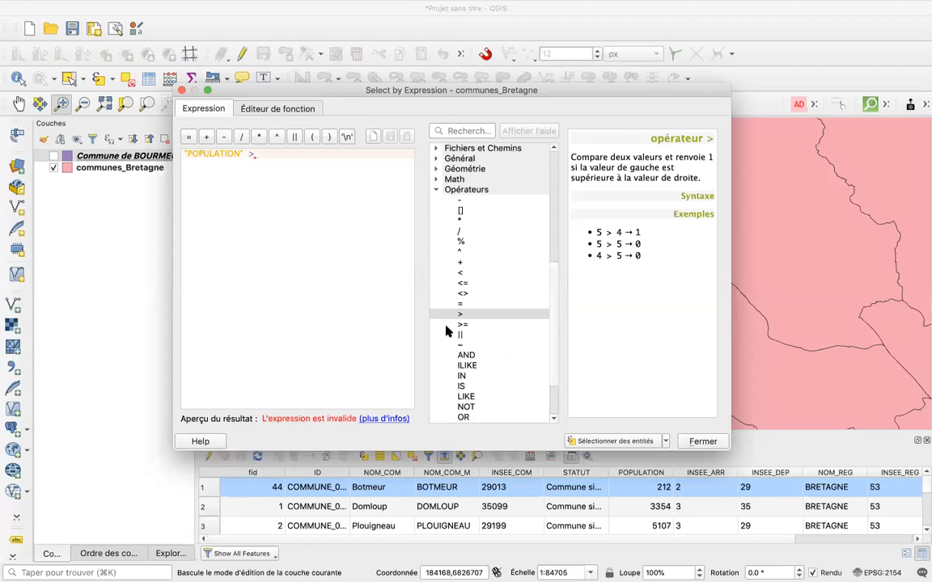
pyautogui.write('10000')
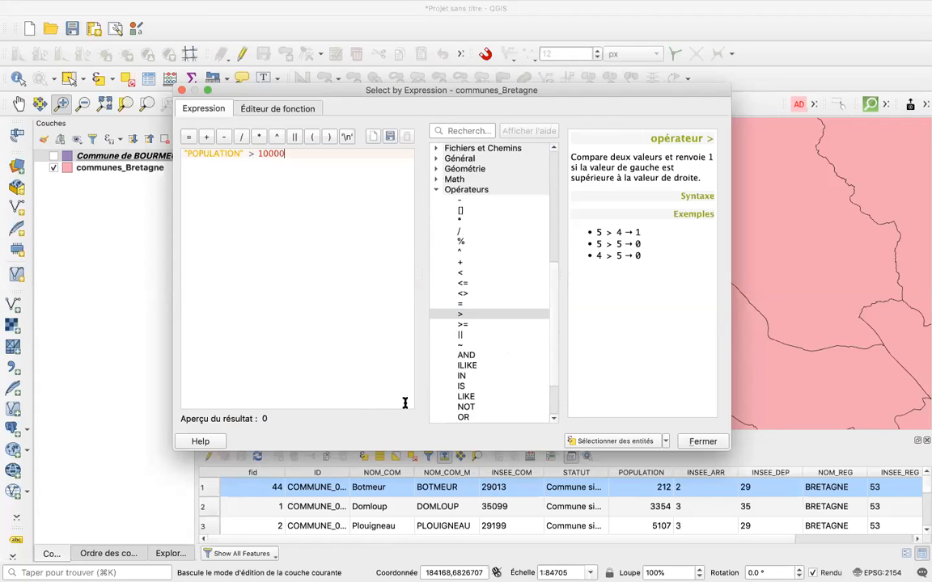
pyautogui.click(618, 441)
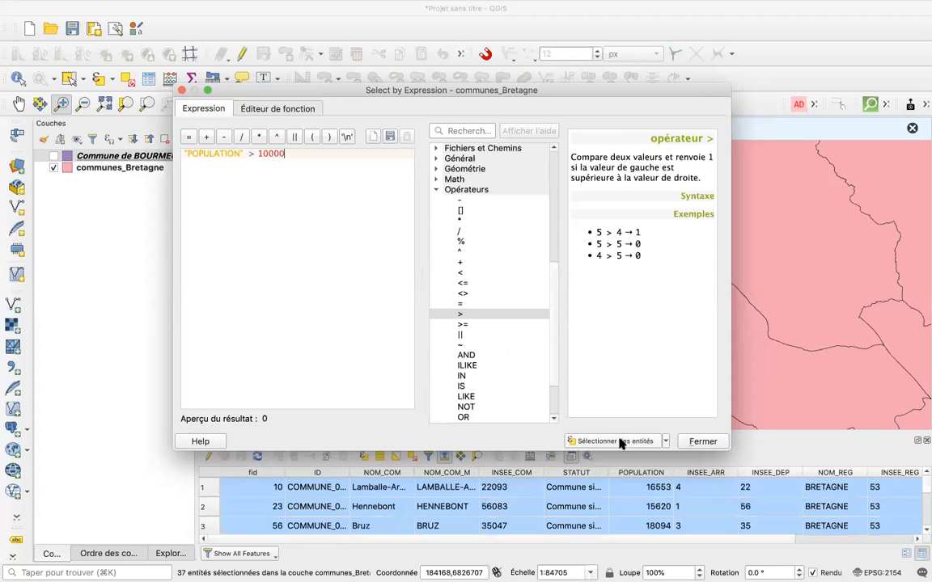
pyautogui.click(703, 441)
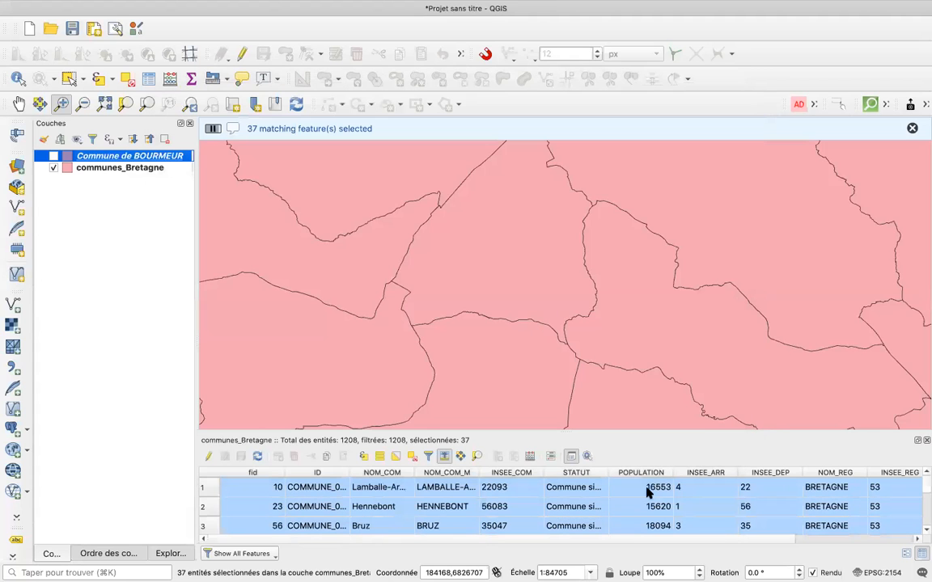
# - Review the selected records in the attribute table and zoom the map to the selected communes
pyautogui.scroll(-2, 551, 485)
pyautogui.scroll(1, 551, 483)
pyautogui.scroll(-1, 551, 483)
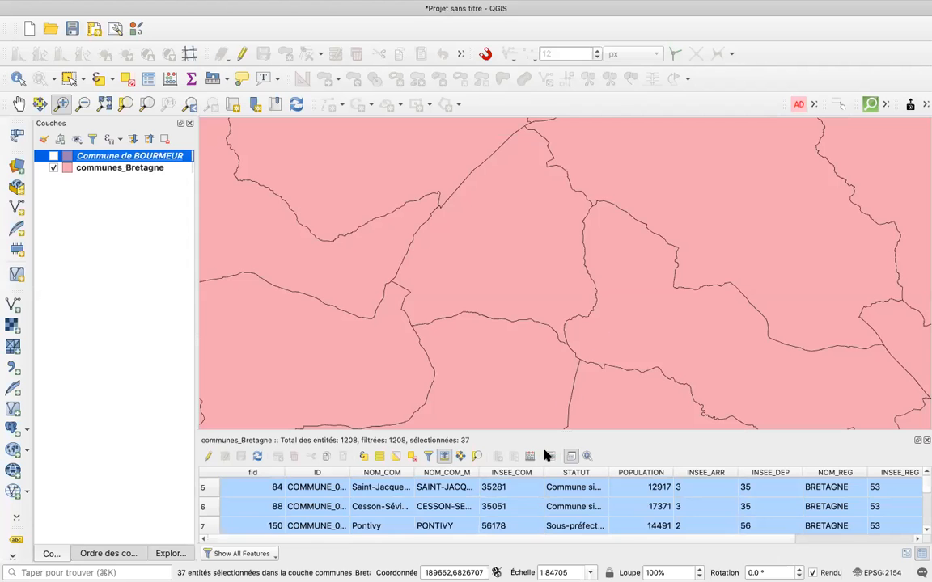
pyautogui.click(477, 457)
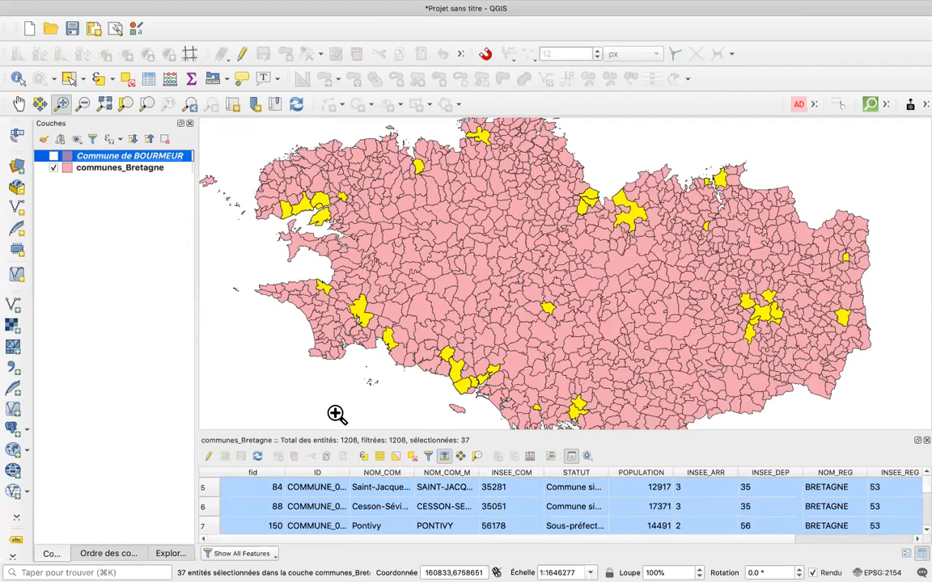
# - Enlarge the docked attribute table and widen its STATUT column to read the selected communes' full status values
pyautogui.moveTo(540, 431); pyautogui.dragTo(536, 425)
pyautogui.moveTo(527, 366); pyautogui.dragTo(525, 261)
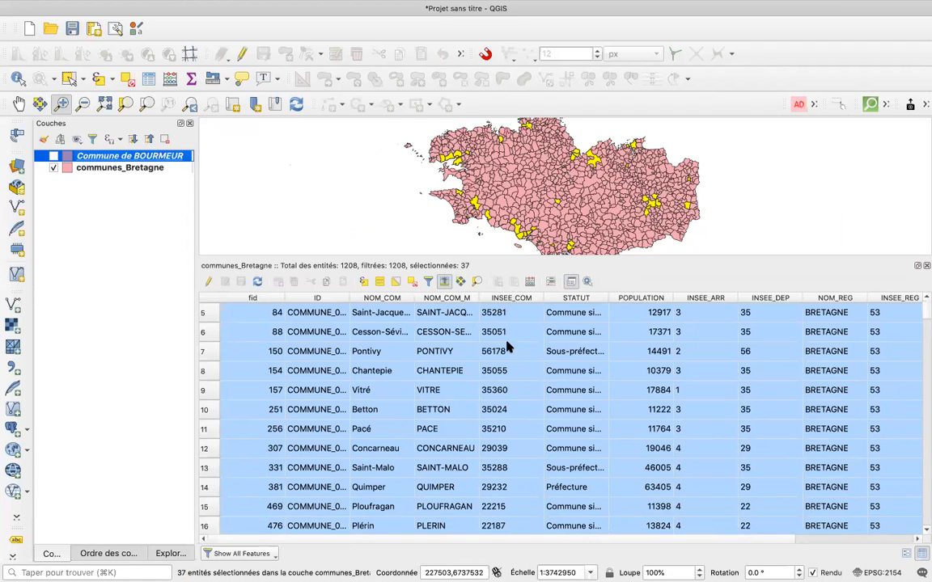
pyautogui.moveTo(607, 299); pyautogui.dragTo(720, 299)
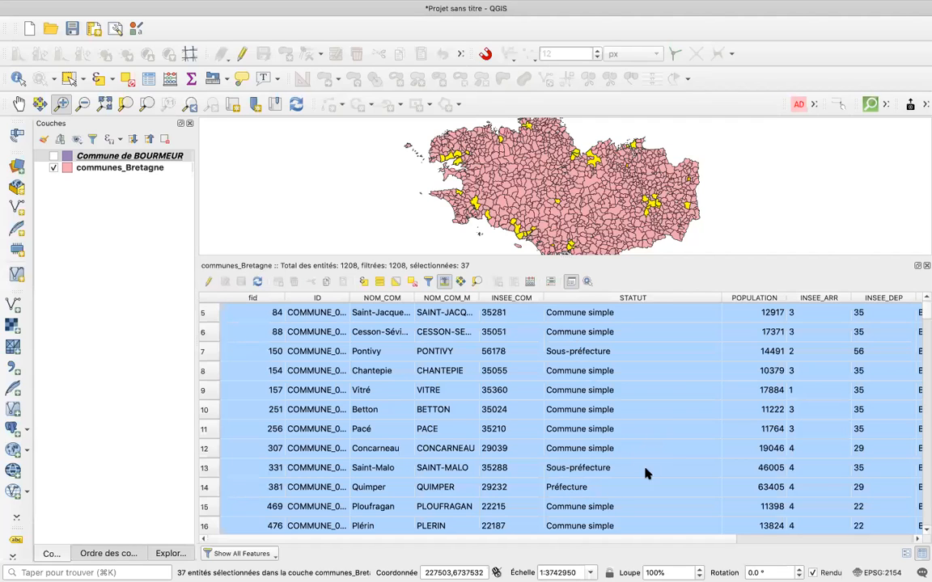
pyautogui.moveTo(923, 308)
pyautogui.mouseDown()
pyautogui.moveTo(923, 316)
pyautogui.moveTo(923, 304)
pyautogui.mouseUp()
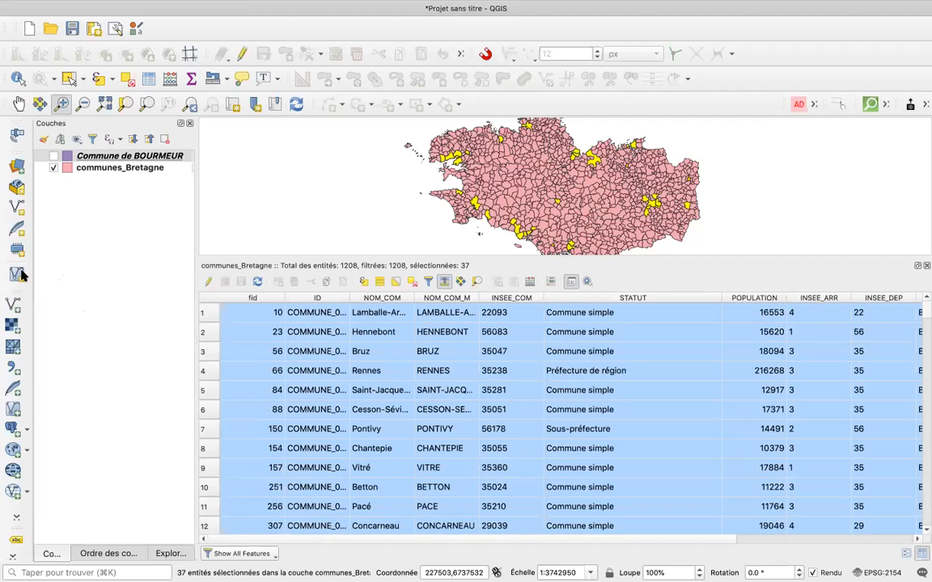
pyautogui.click(86, 169)
pyautogui.rightClick(86, 169)
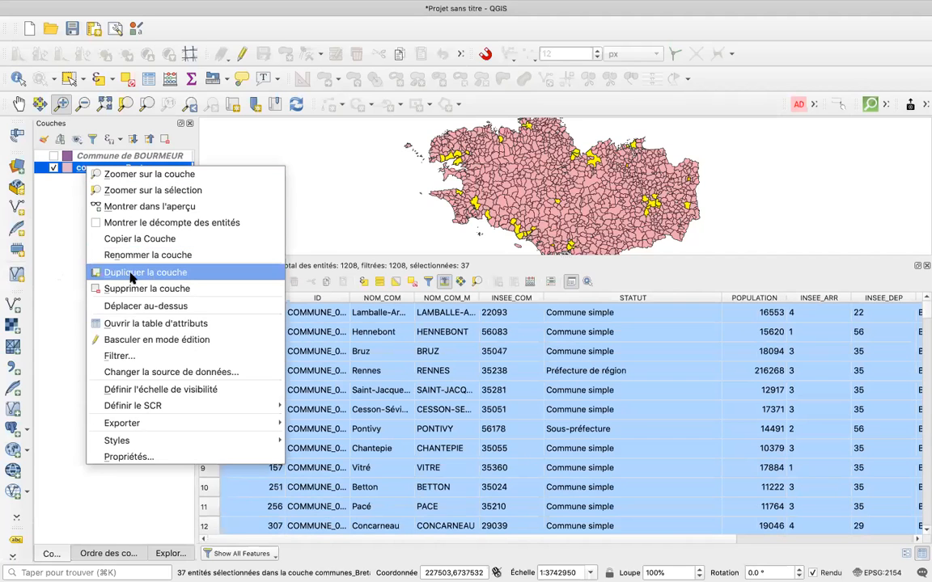
pyautogui.click(365, 233)
# - Select the communes_Bretagne features matching the expression "POPULATION" > 200000 and zoom the map to the selection
pyautogui.click(364, 281)
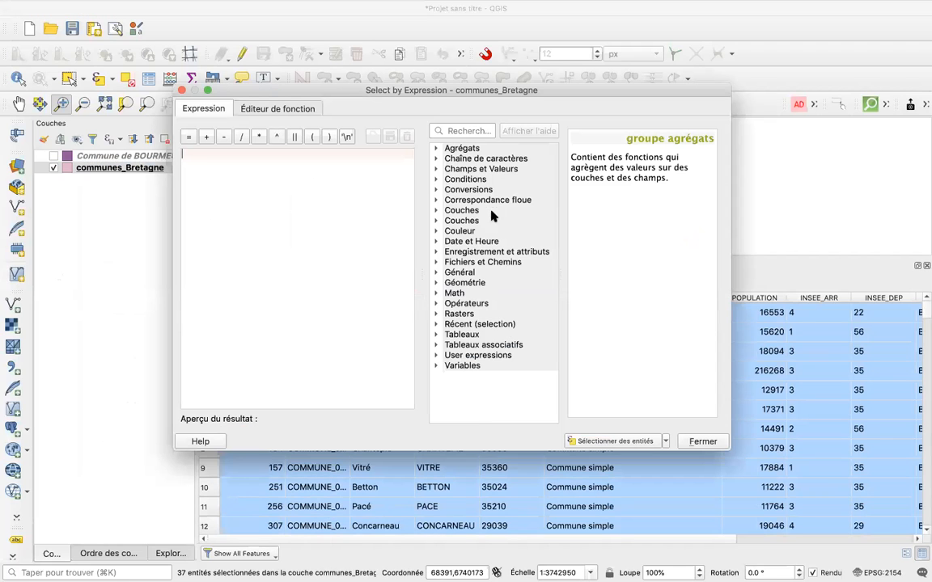
pyautogui.click(436, 170)
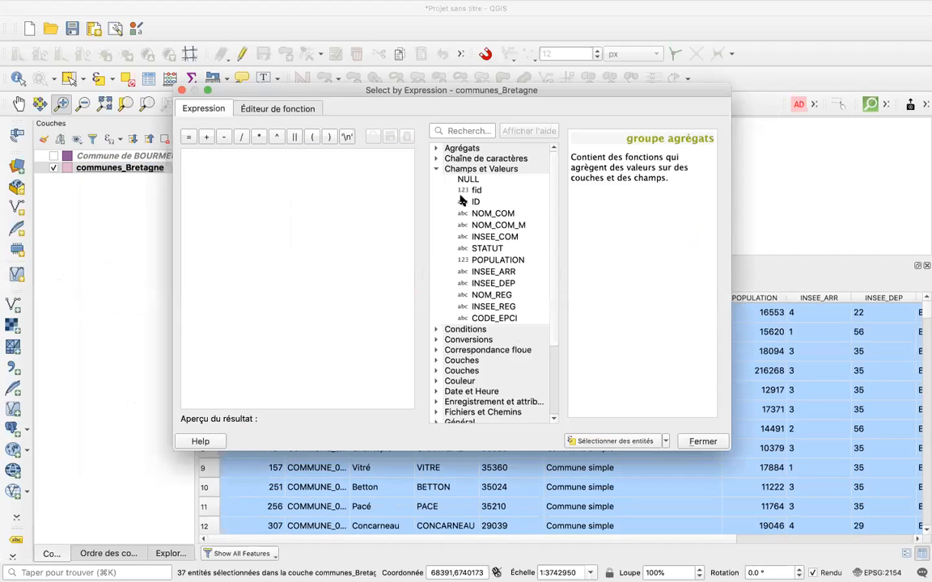
pyautogui.doubleClick(466, 261)
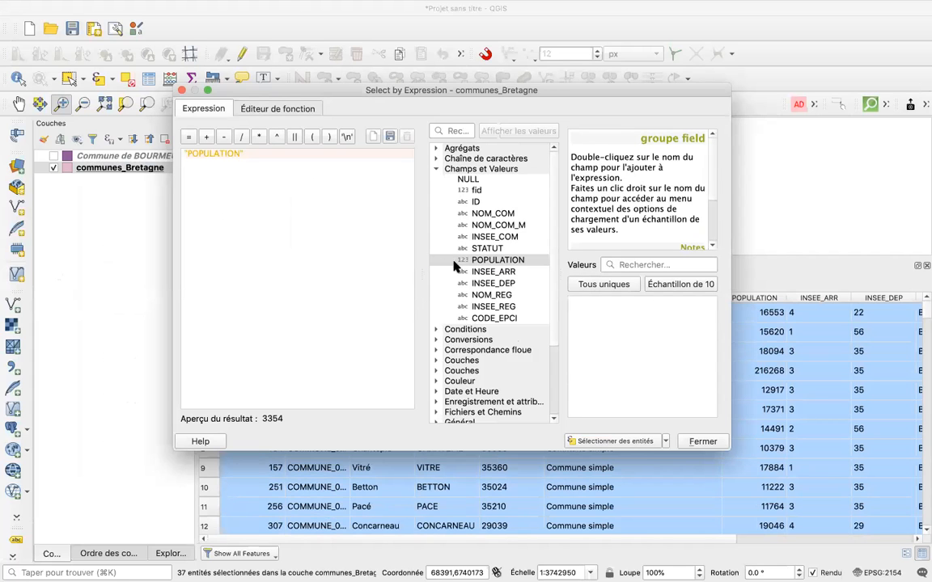
pyautogui.scroll(-3, 555, 301)
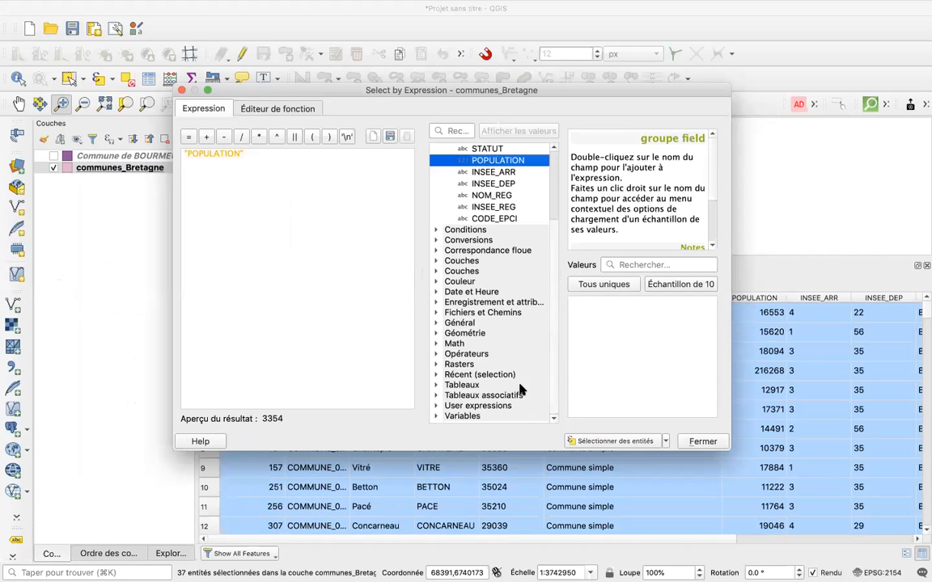
pyautogui.click(436, 353)
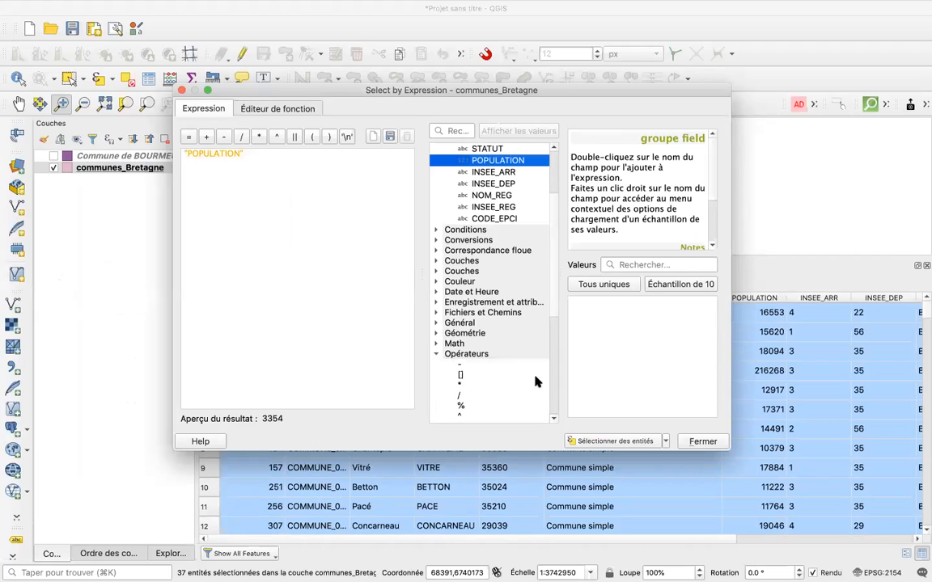
pyautogui.click(554, 418)
pyautogui.scroll(-5, 554, 420)
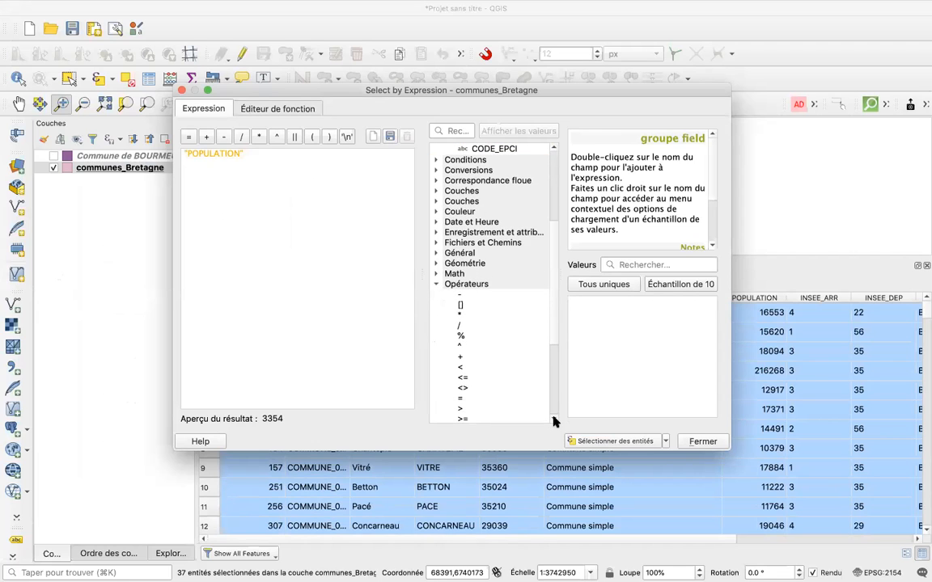
pyautogui.doubleClick(458, 411)
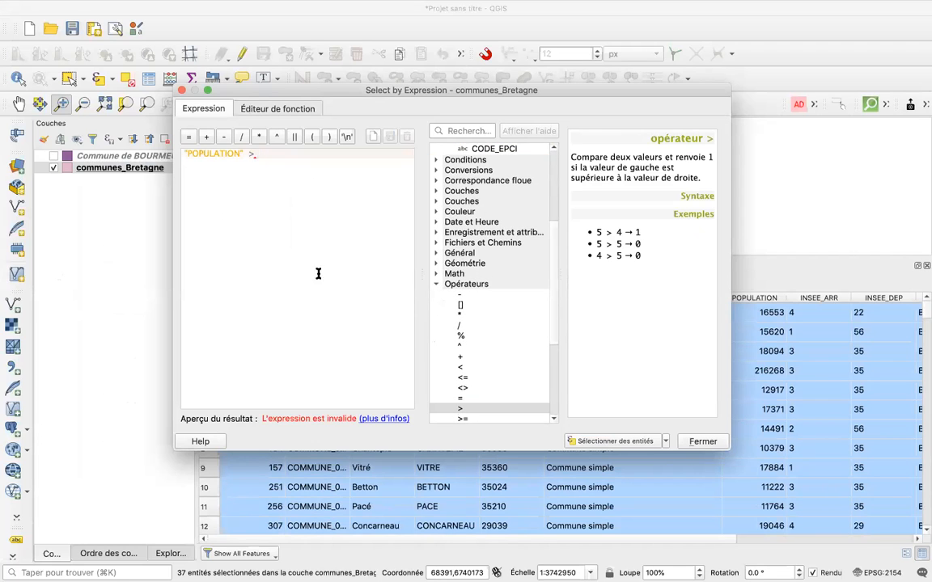
pyautogui.write('20')
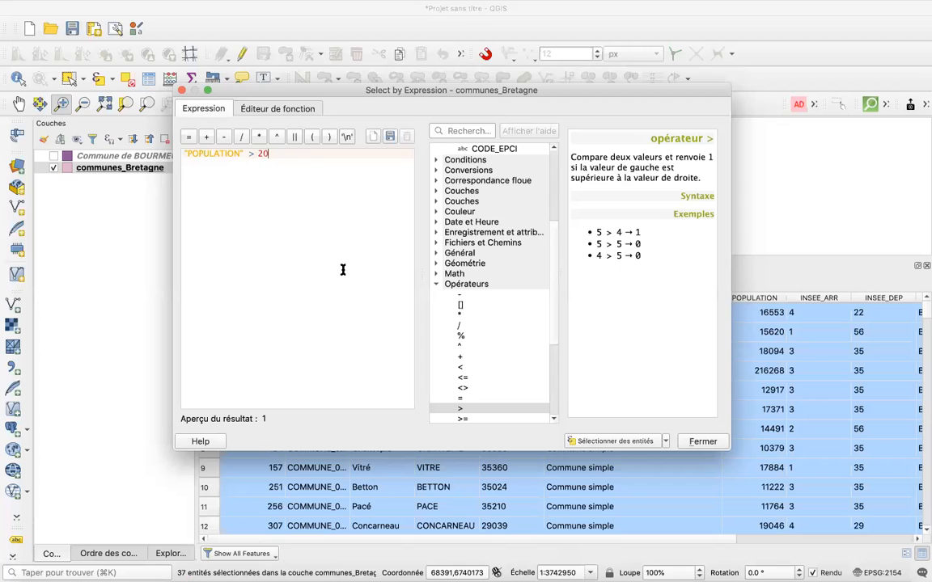
pyautogui.write('0000')
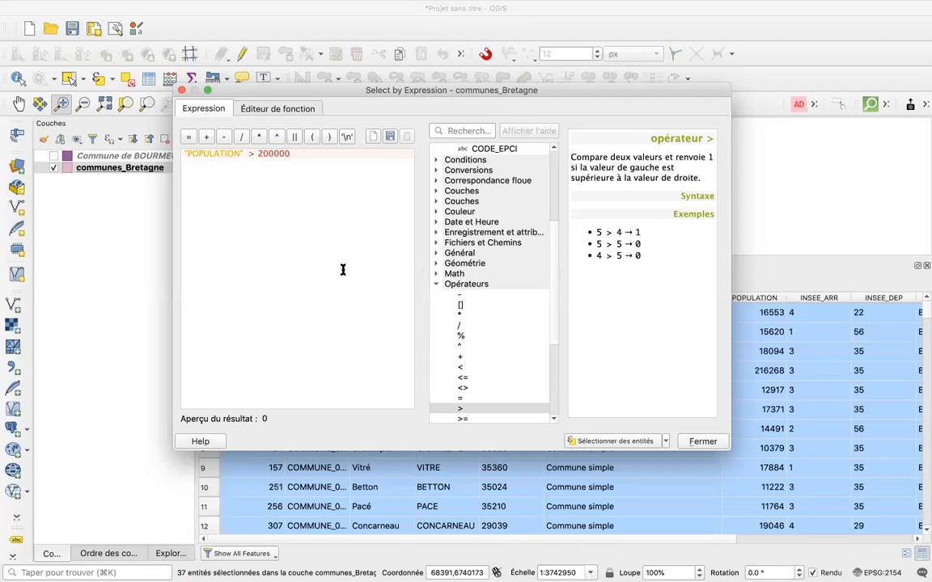
pyautogui.click(599, 442)
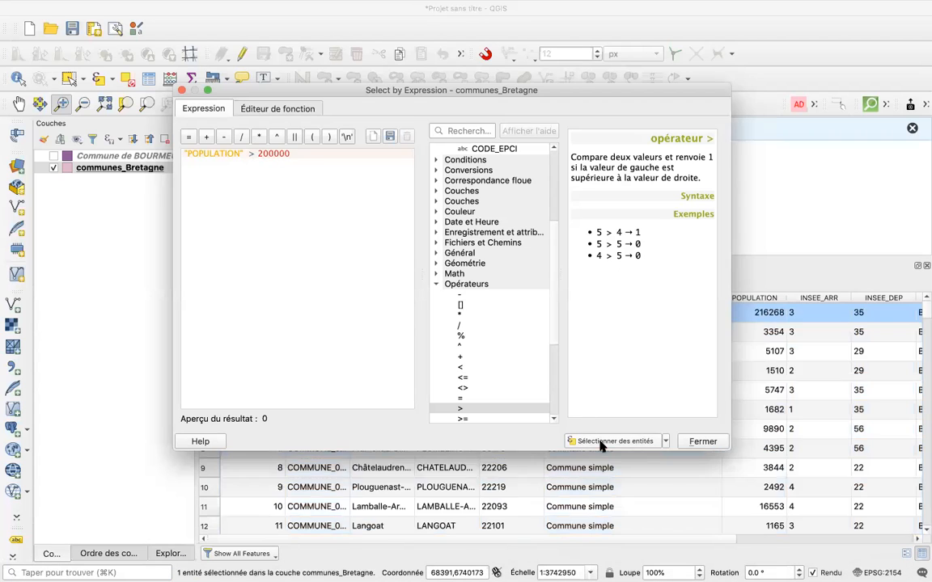
pyautogui.click(703, 442)
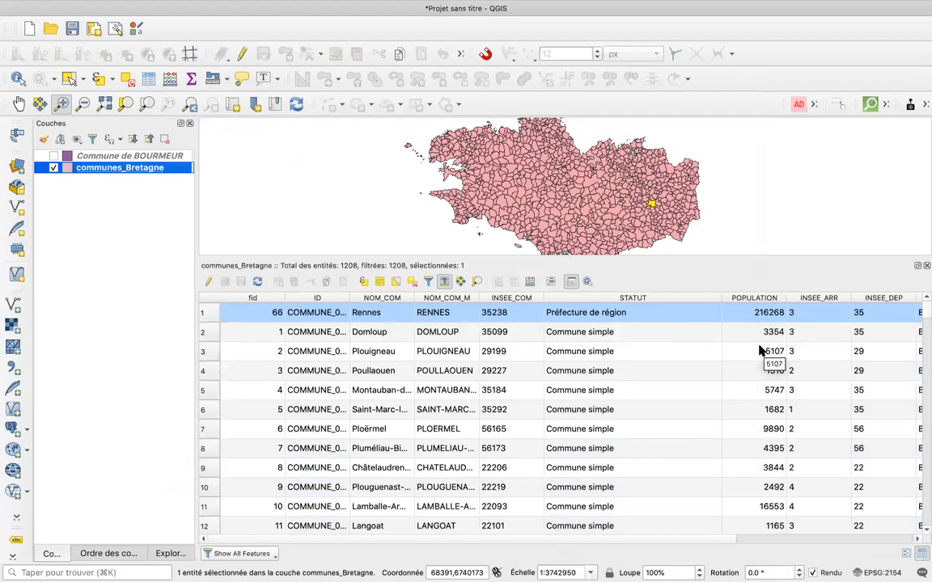
pyautogui.click(476, 283)
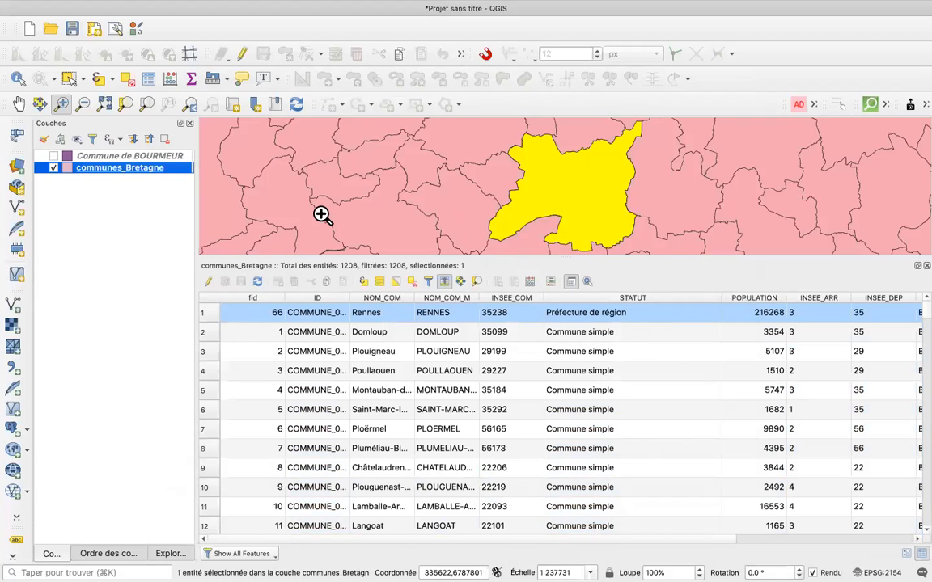
pyautogui.rightClick(99, 168)
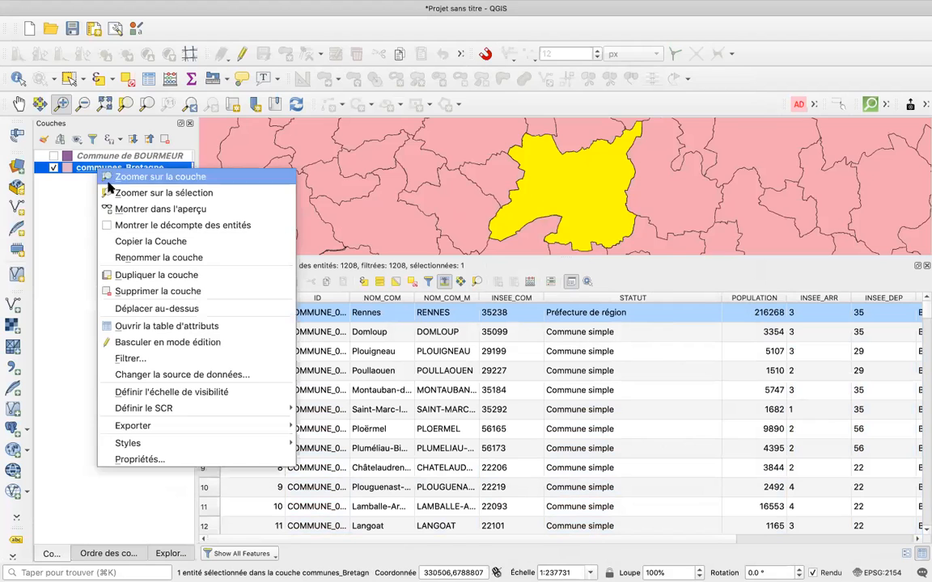
pyautogui.moveTo(192, 435)
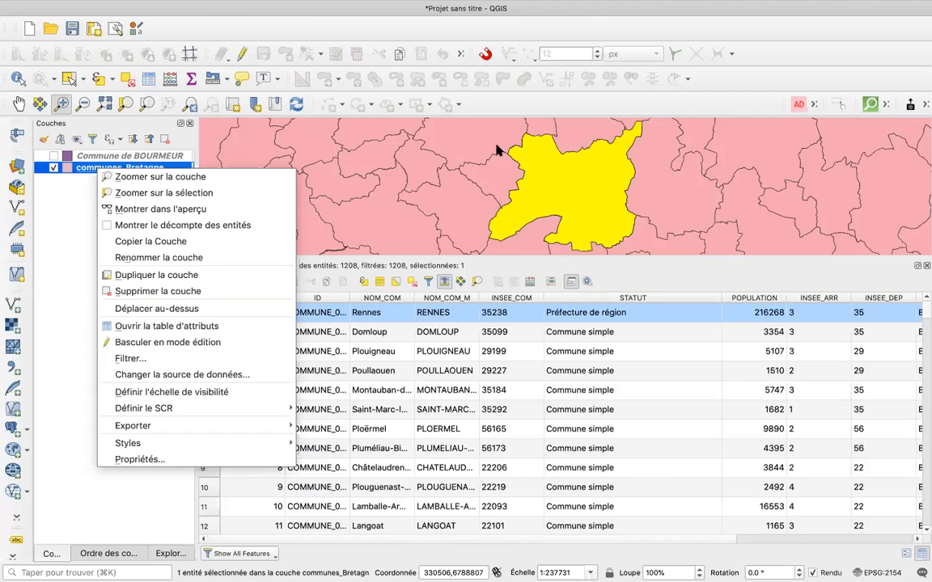
pyautogui.click(329, 257)
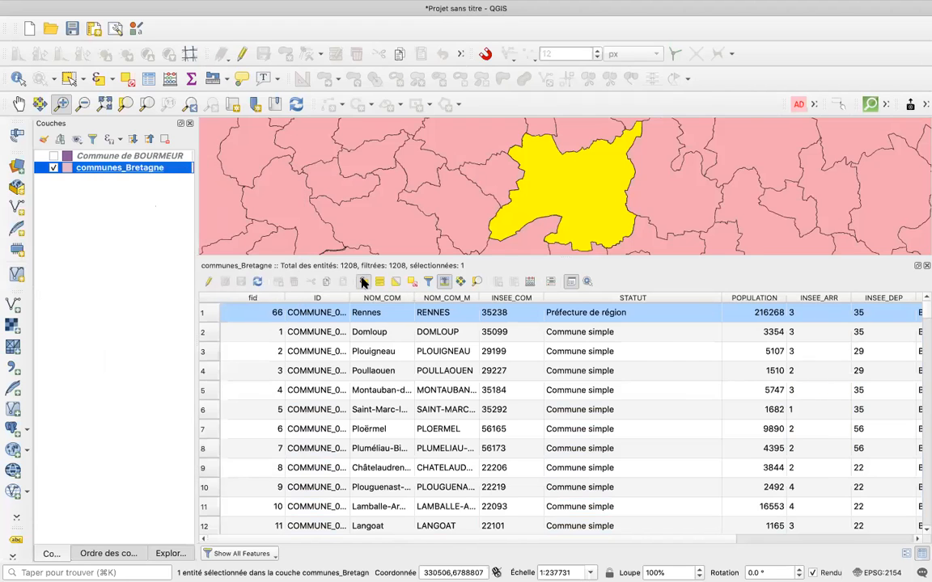
# - Review the list of operators available for building a selection expression on communes_Bretagne, then close the expression dialog
pyautogui.click(364, 281)
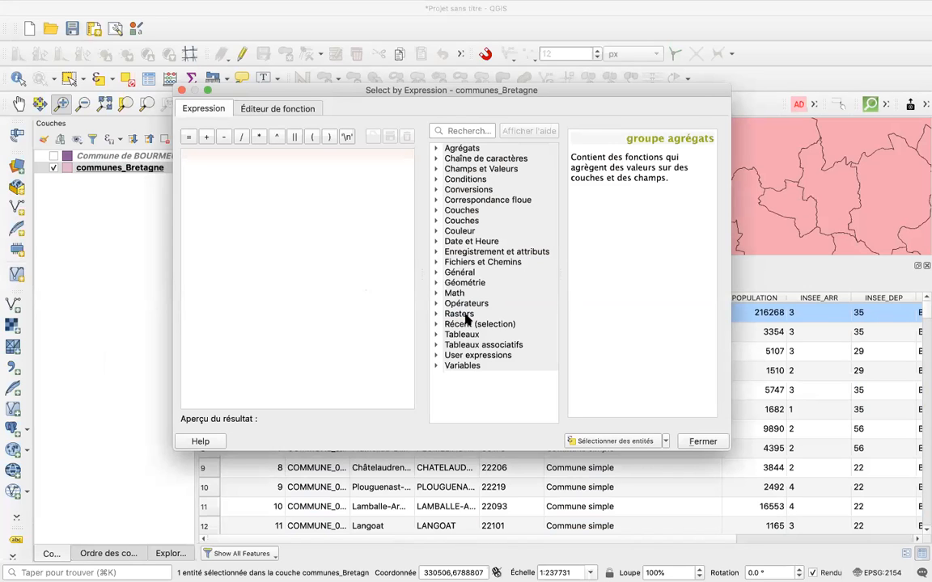
pyautogui.click(437, 304)
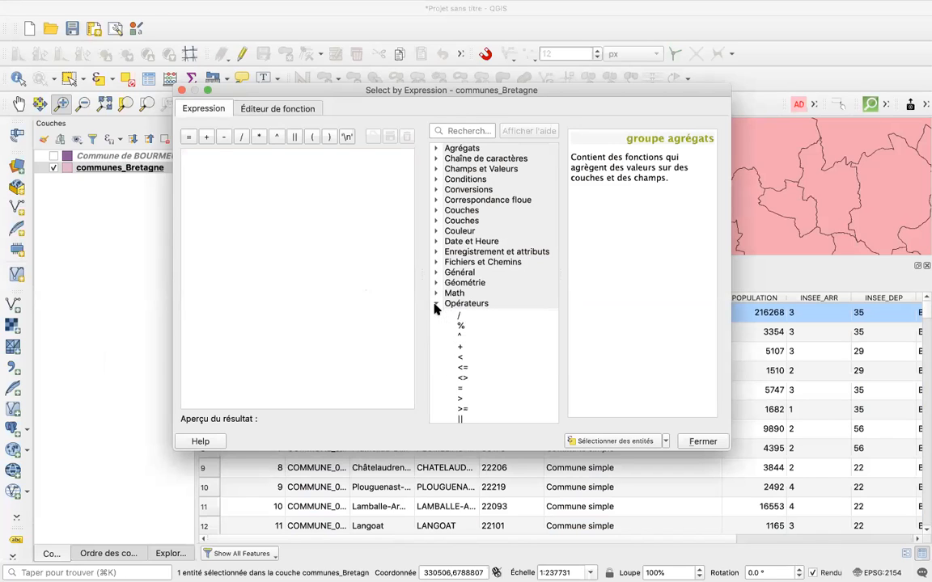
pyautogui.moveTo(553, 298); pyautogui.dragTo(554, 398)
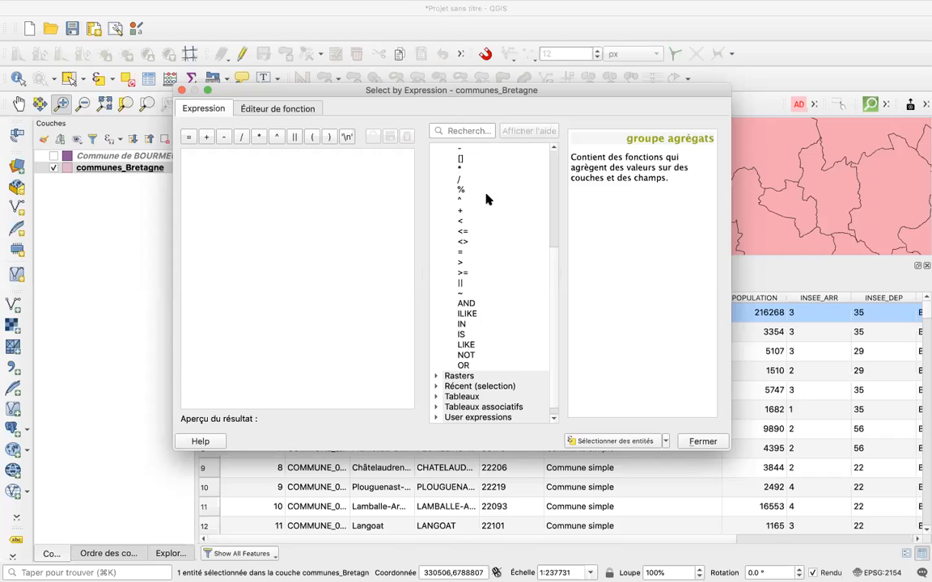
pyautogui.scroll(3, 552, 217)
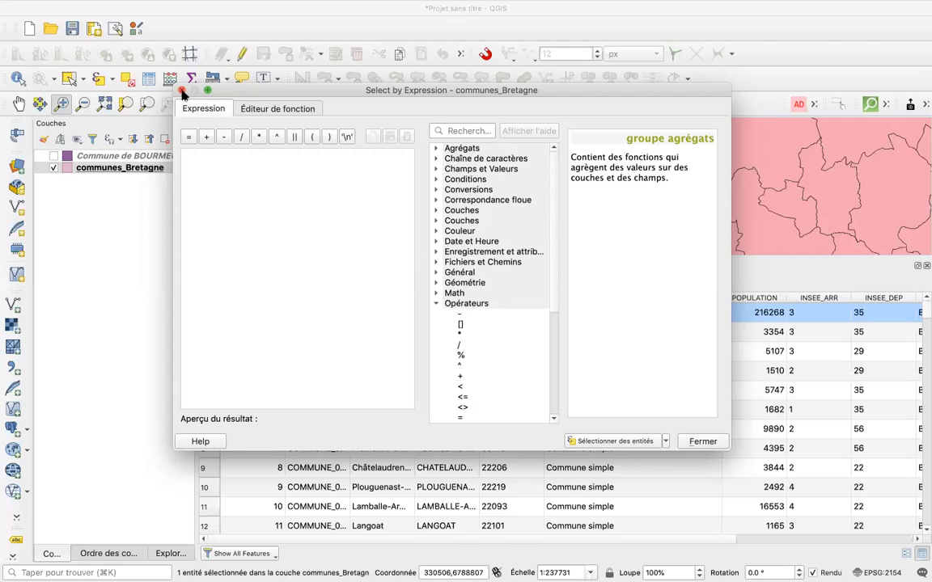
pyautogui.click(703, 441)
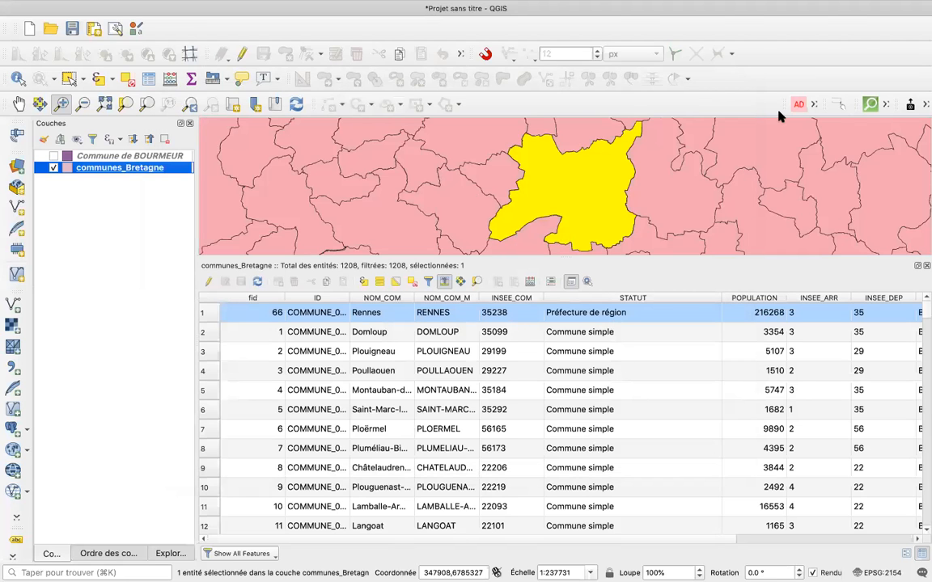
pyautogui.moveTo(689, 8)
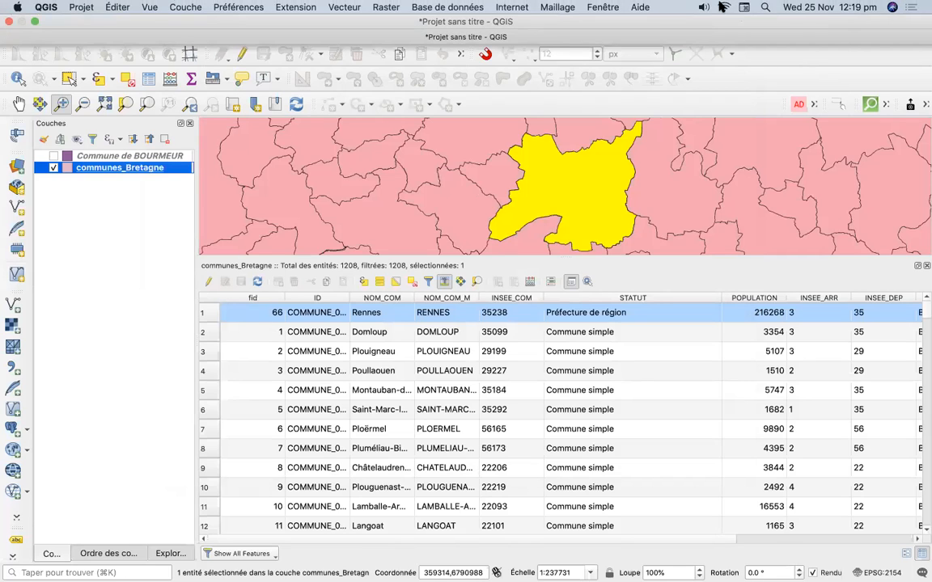
pyautogui.click(846, 21)
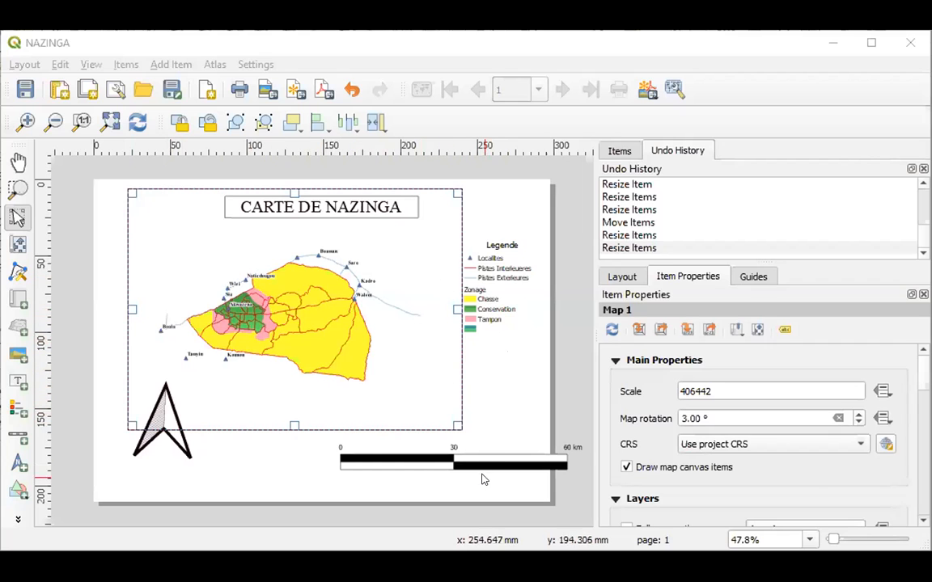
# - Move the scale bar left so it fits inside the NAZINGA layout page and draw a rectangle framing all the map elements
pyautogui.moveTo(479, 454); pyautogui.dragTo(414, 453)
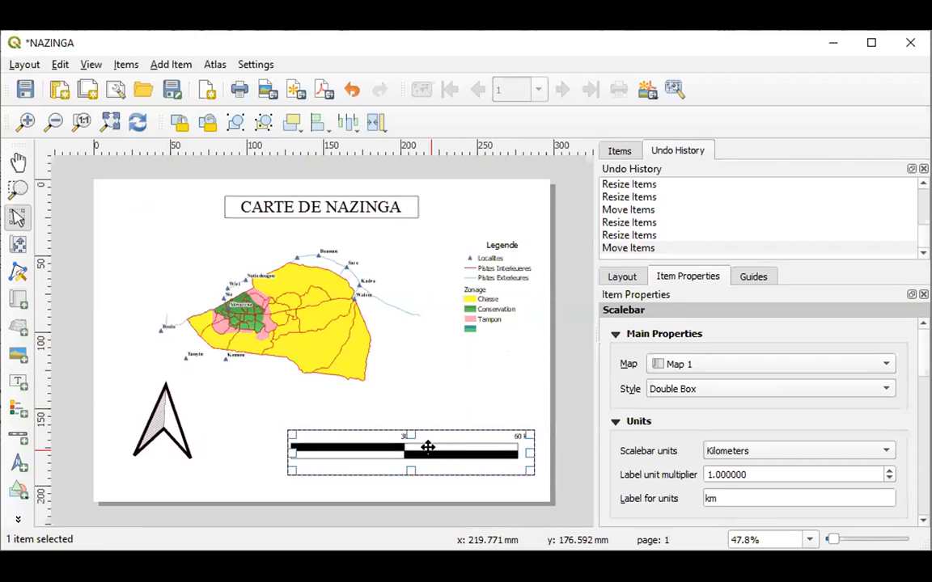
pyautogui.click(24, 493)
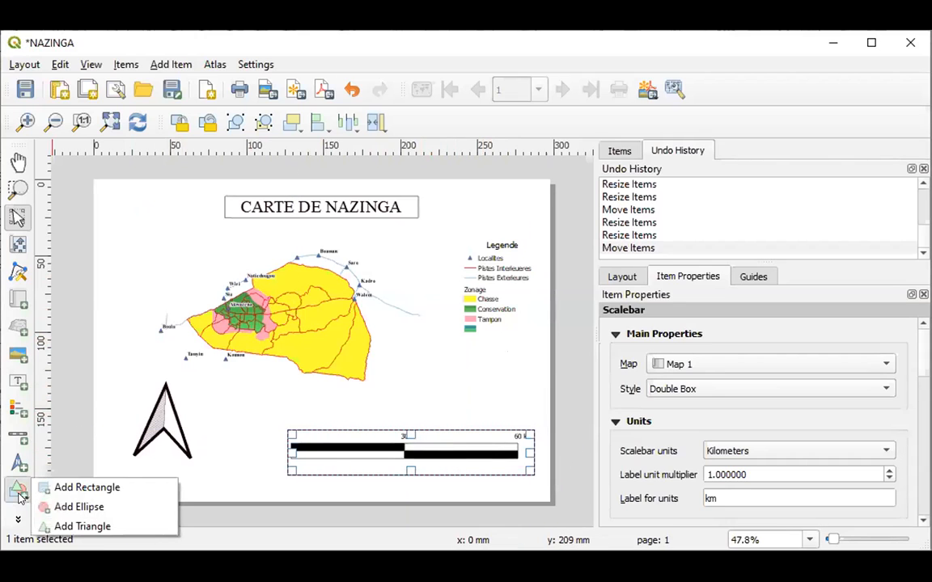
pyautogui.click(81, 486)
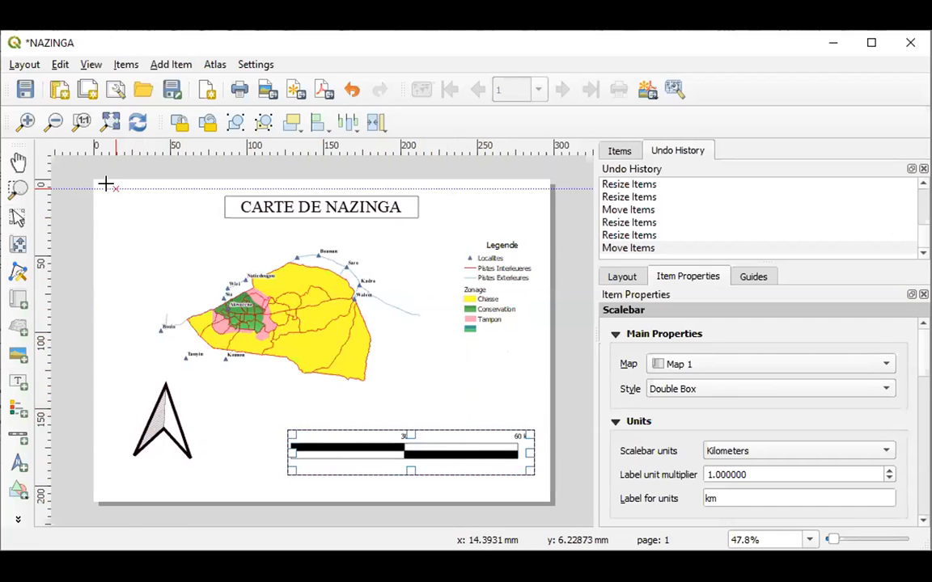
pyautogui.moveTo(108, 190); pyautogui.dragTo(537, 484)
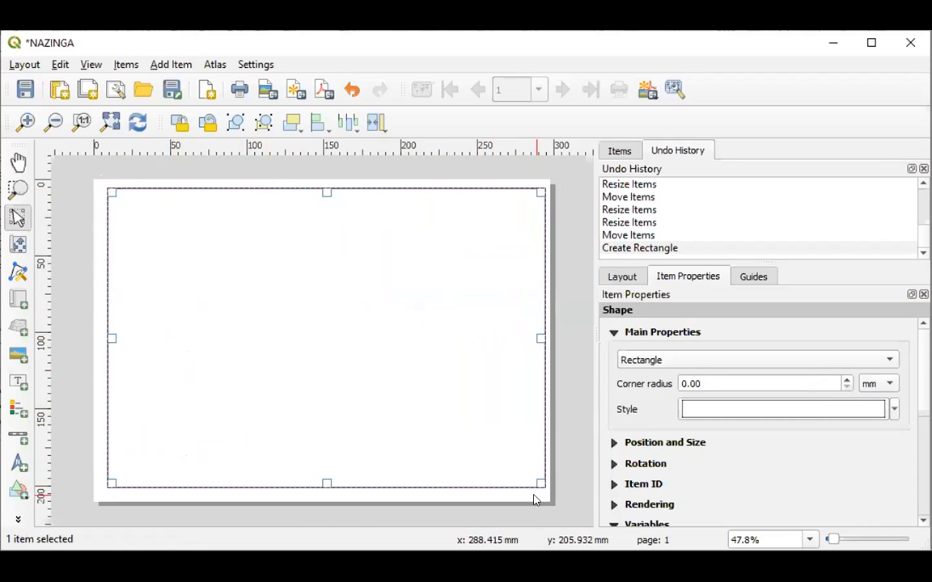
# - Look through the frame rectangle's item properties, from main properties to variables, for a setting that controls its opaque background
pyautogui.scroll(-5, 724, 445)
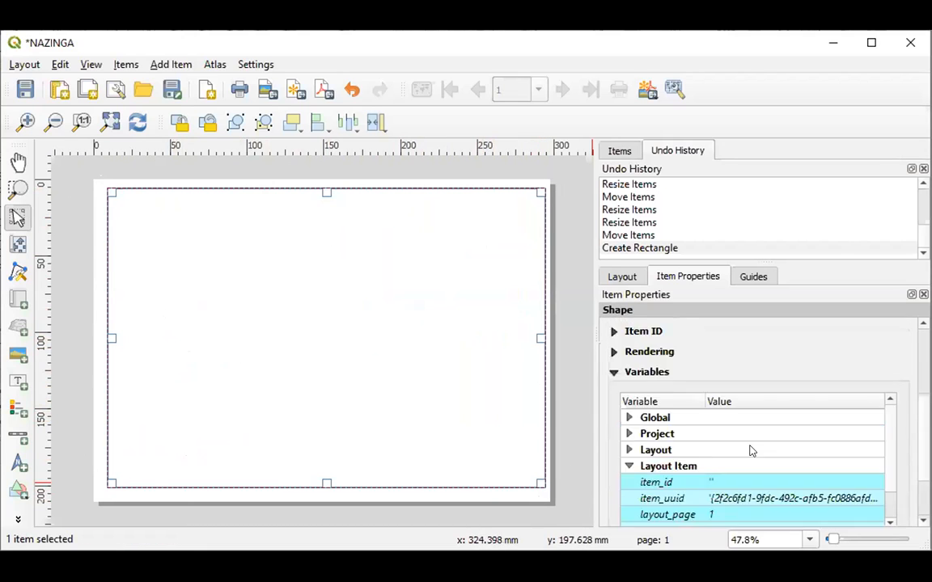
pyautogui.scroll(5, 752, 449)
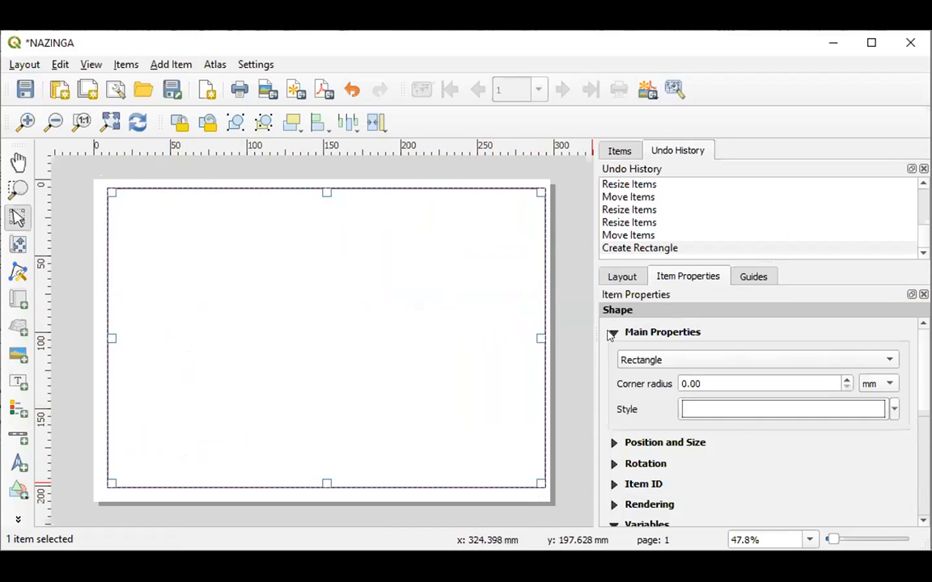
pyautogui.click(612, 333)
pyautogui.scroll(-3, 720, 387)
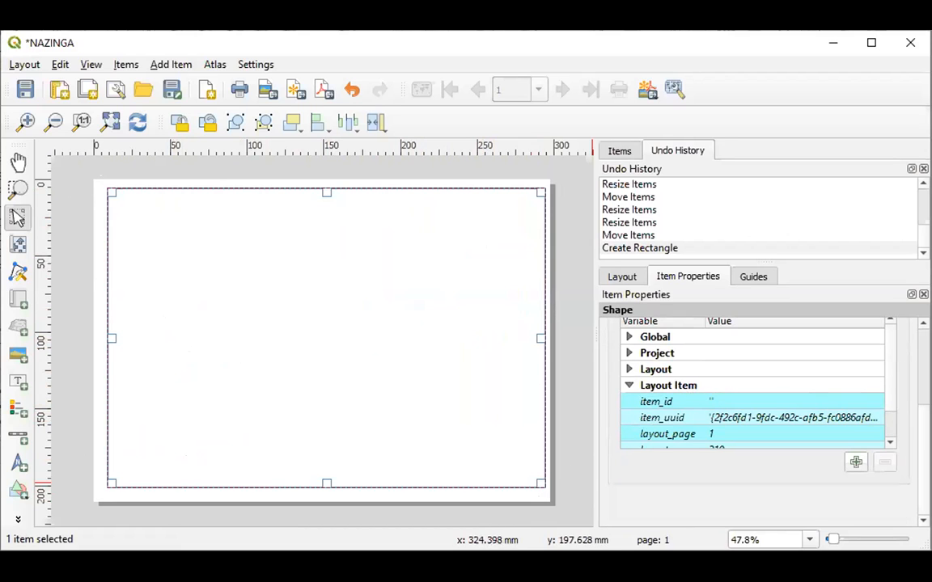
pyautogui.scroll(1, 761, 405)
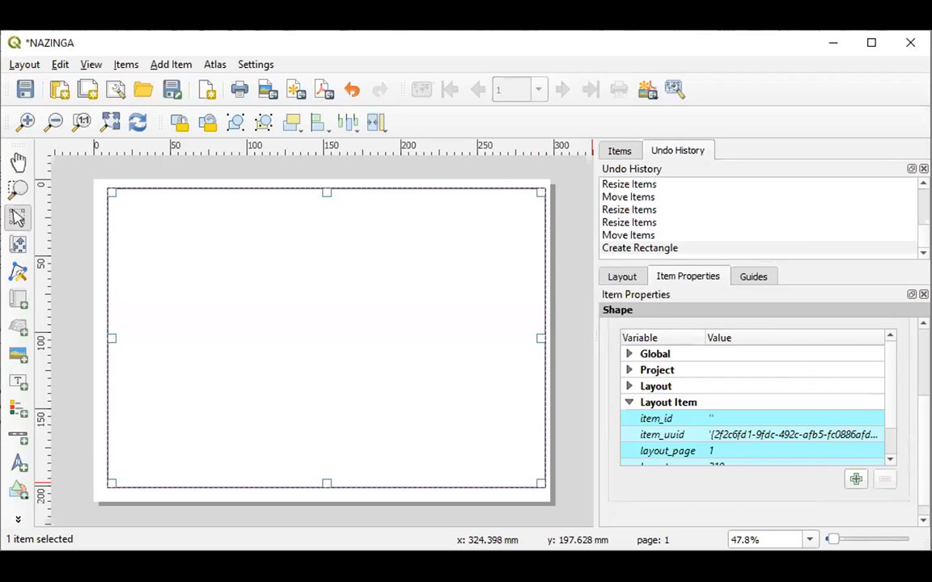
pyautogui.scroll(3, 761, 420)
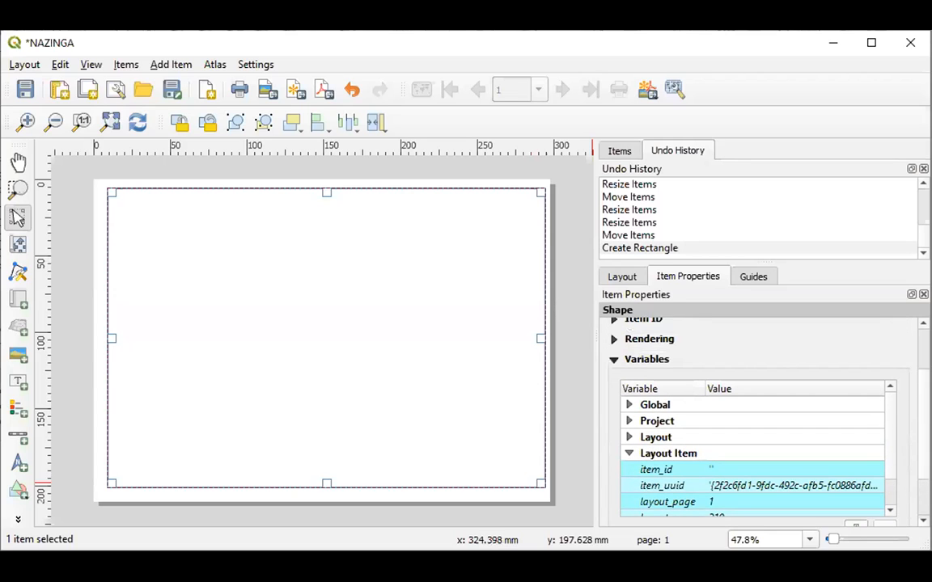
pyautogui.scroll(5, 760, 420)
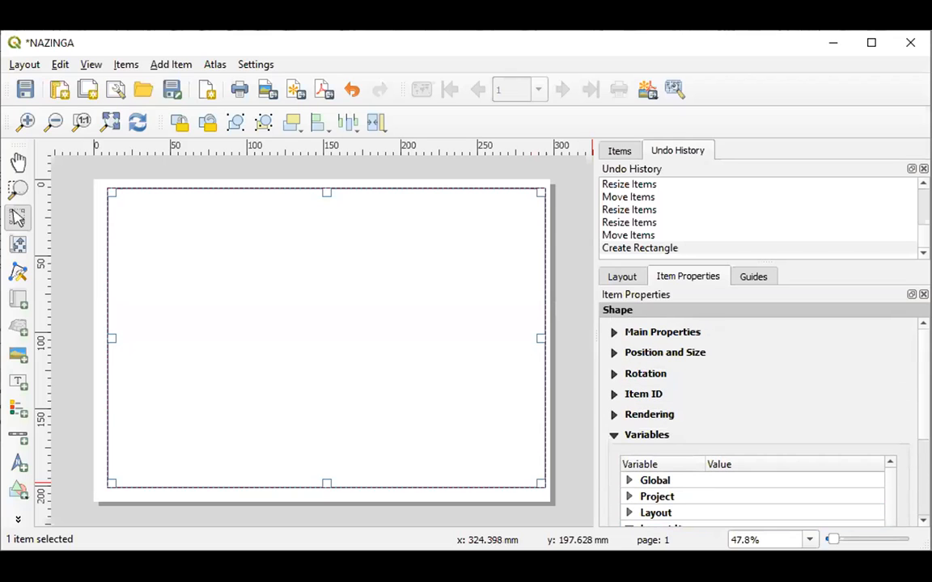
pyautogui.click(674, 334)
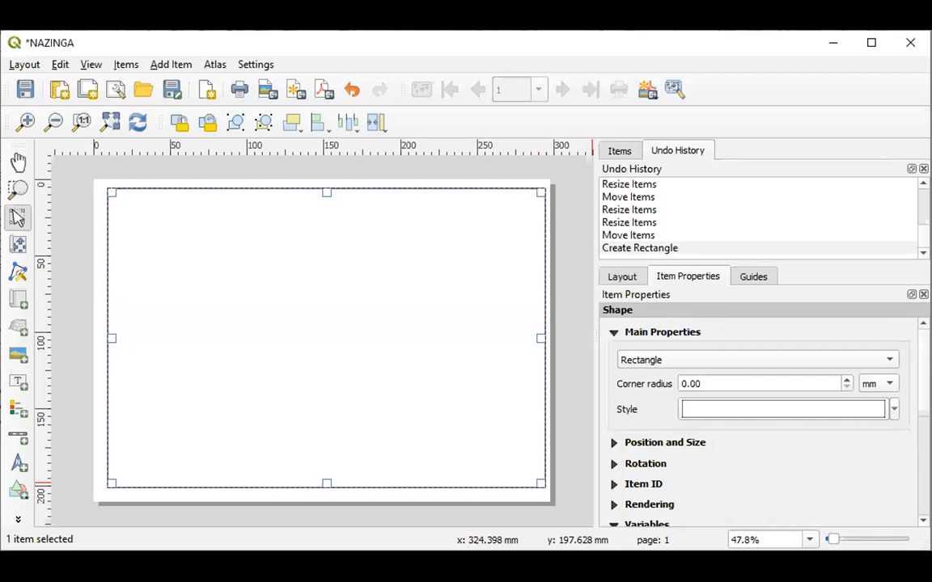
pyautogui.scroll(-4, 760, 405)
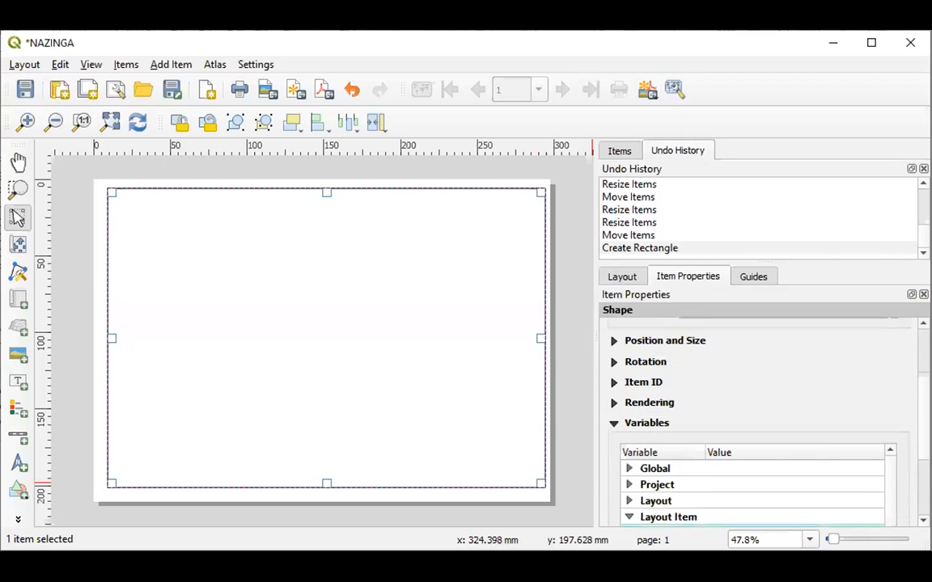
pyautogui.scroll(3, 829, 339)
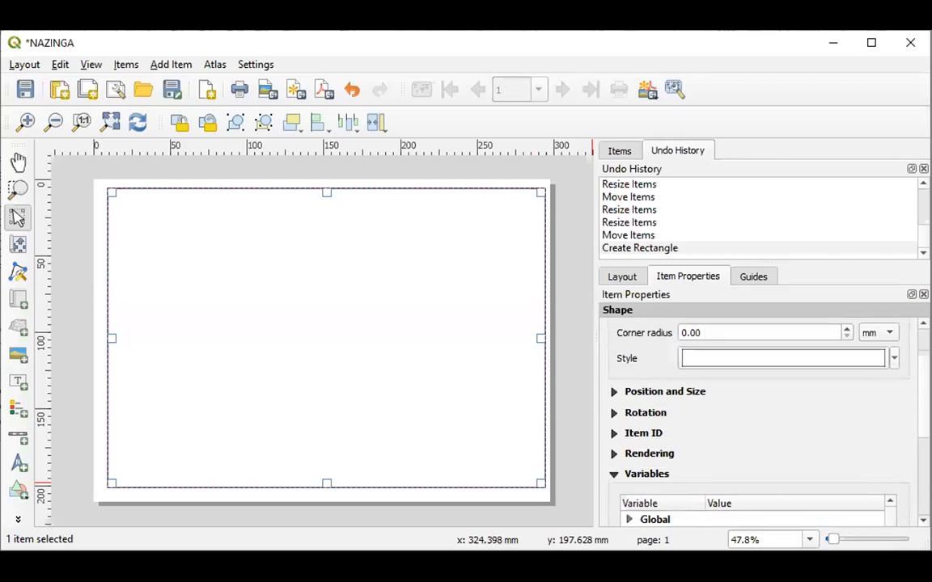
pyautogui.scroll(2, 760, 380)
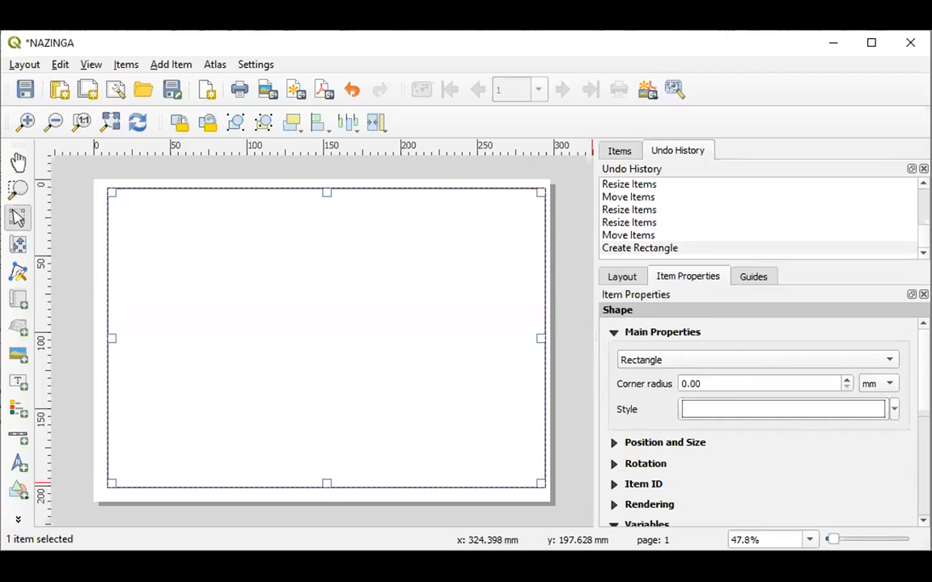
pyautogui.scroll(-7, 761, 404)
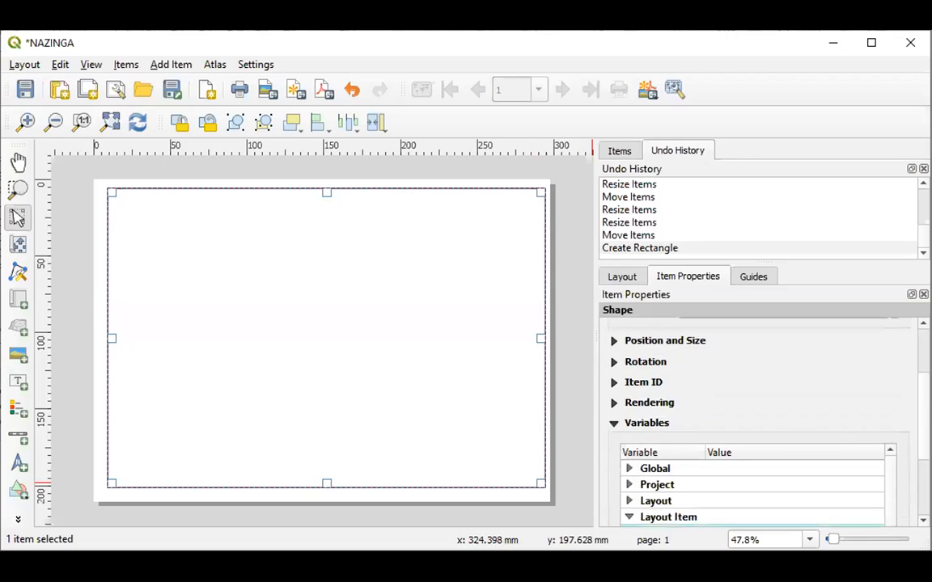
pyautogui.scroll(-3, 761, 404)
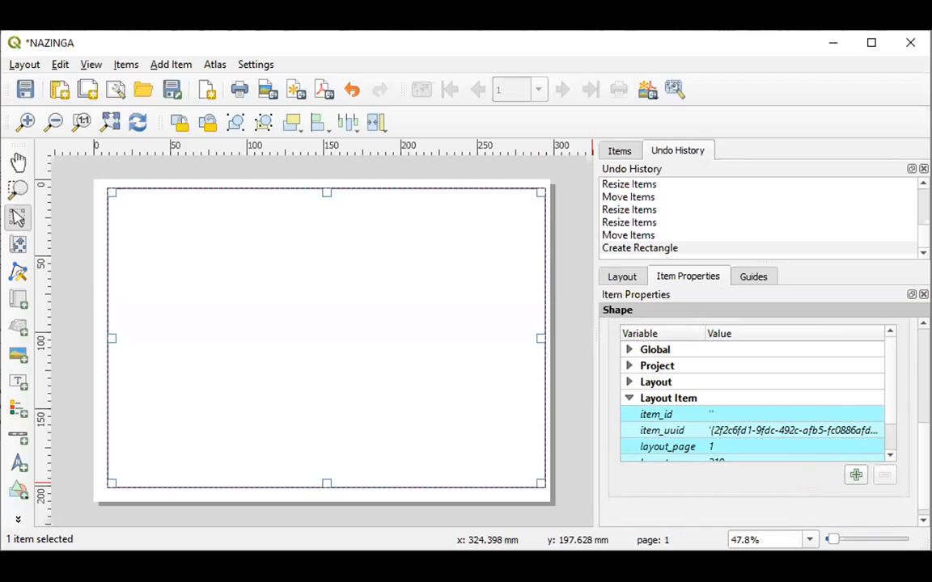
pyautogui.scroll(5, 760, 405)
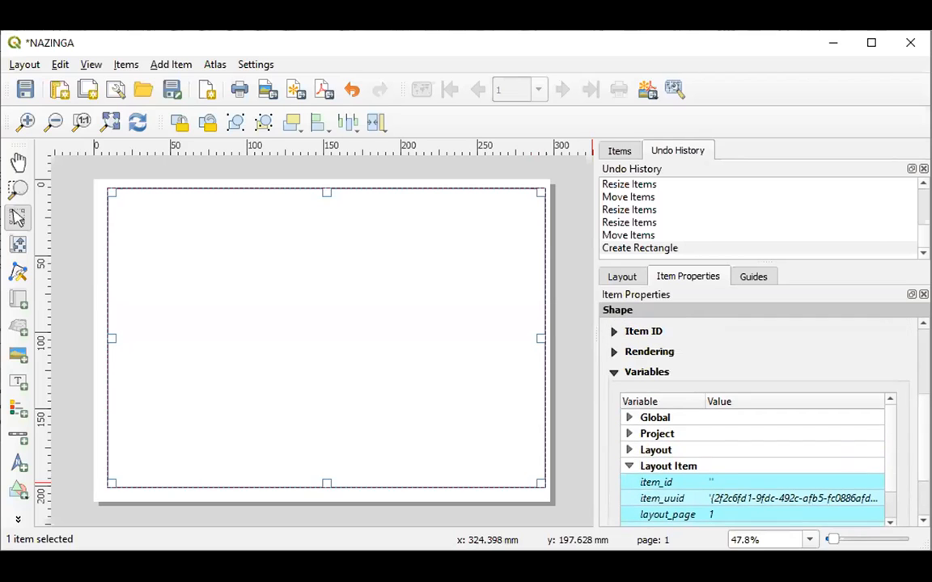
pyautogui.scroll(3, 900, 348)
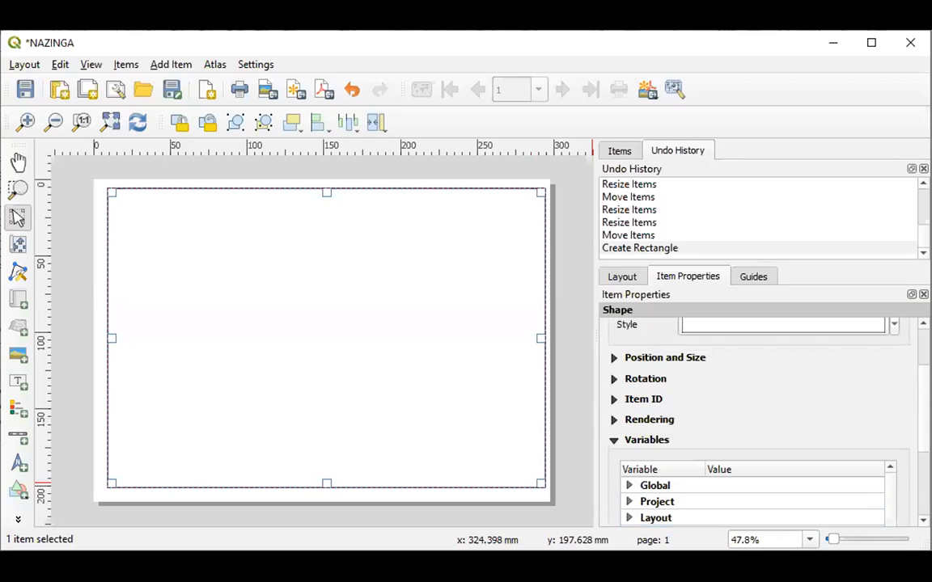
# - Try disabling the Simple fill symbol layer in the frame rectangle's style, and re-enable it
pyautogui.click(812, 341)
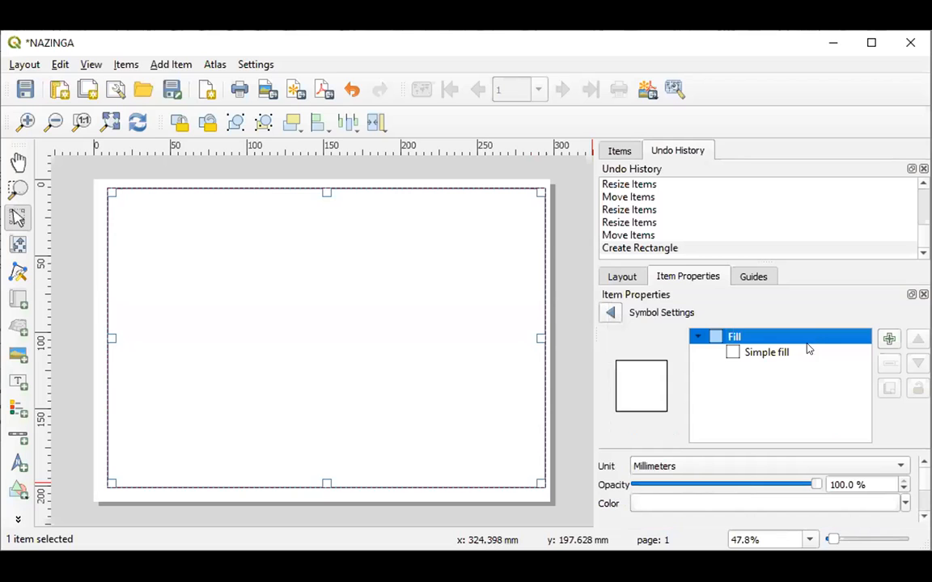
pyautogui.click(744, 351)
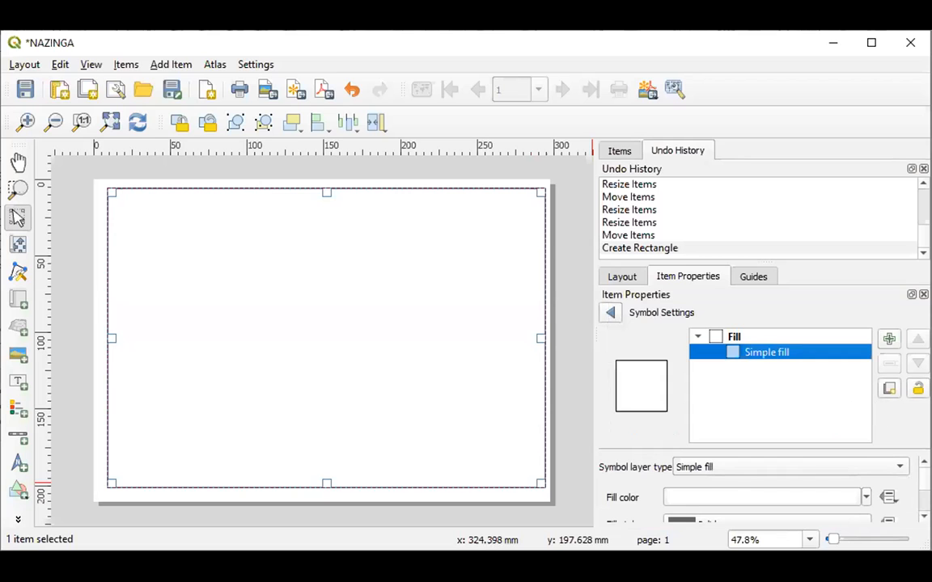
pyautogui.scroll(-4, 760, 489)
pyautogui.scroll(-4, 761, 489)
pyautogui.scroll(-1, 761, 489)
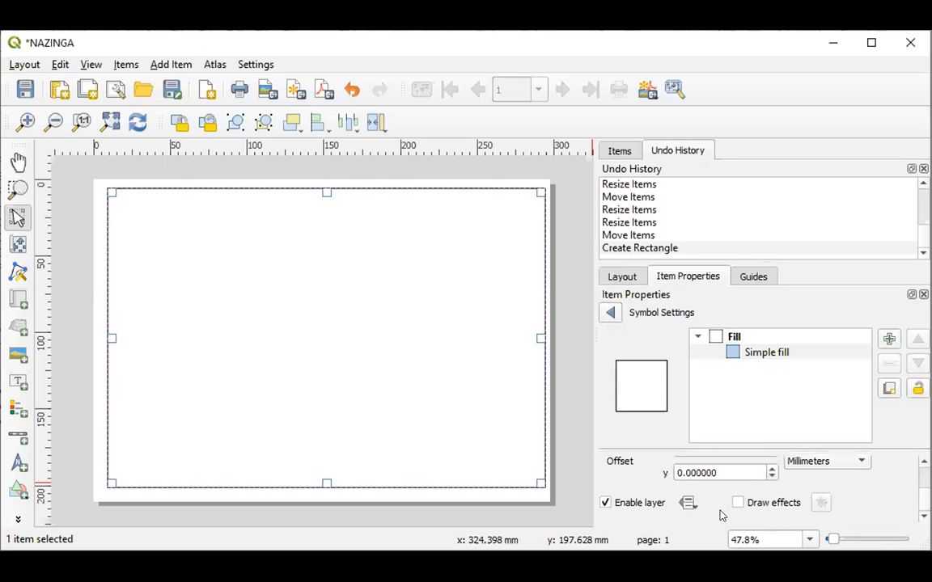
pyautogui.click(606, 502)
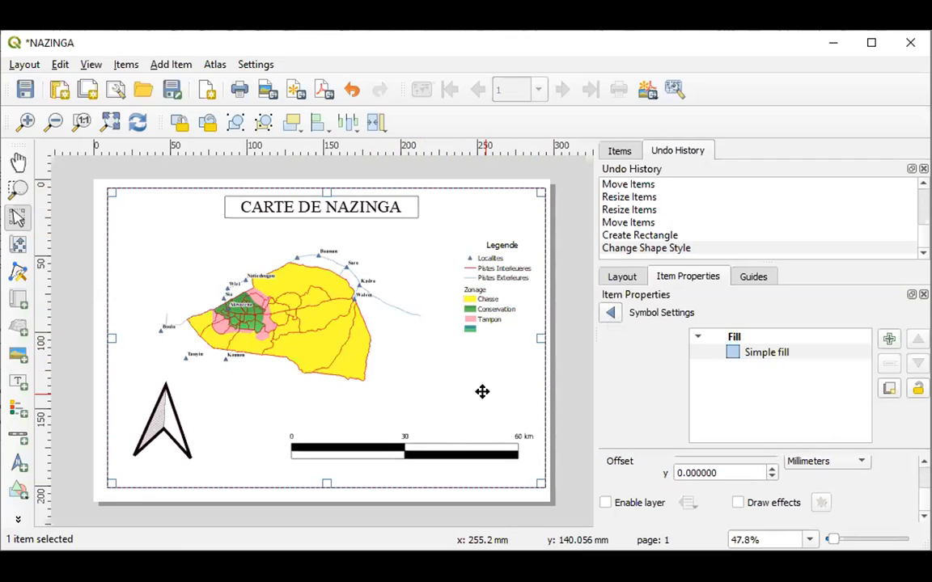
pyautogui.click(605, 502)
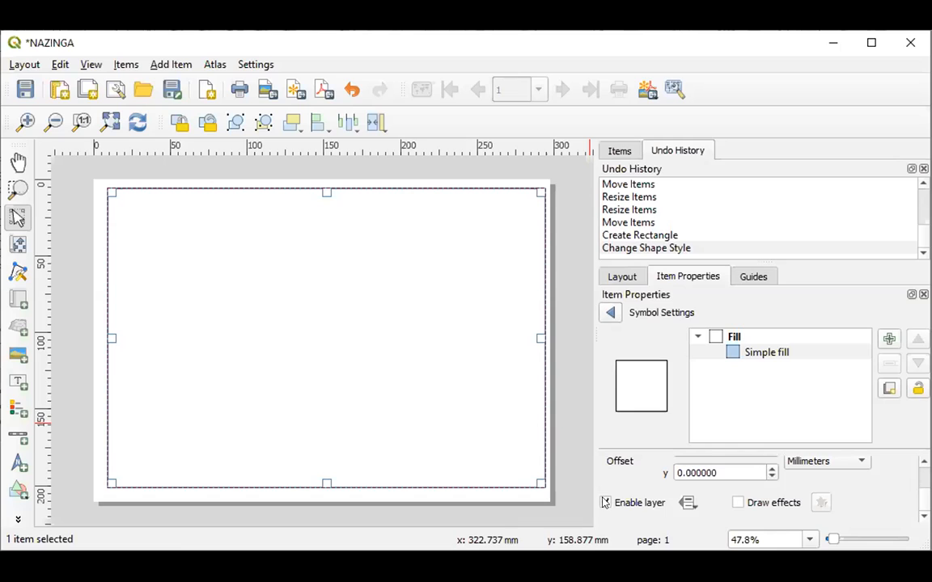
pyautogui.click(605, 503)
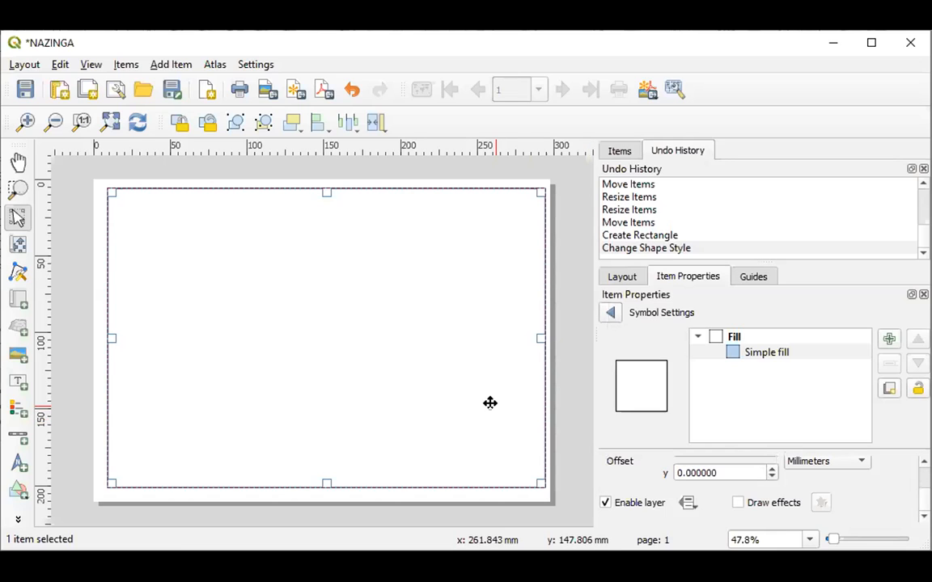
# - Examine the frame rectangle's Fill and Simple fill settings, including stroke style, join style, offset and layer enabling
pyautogui.click(763, 354)
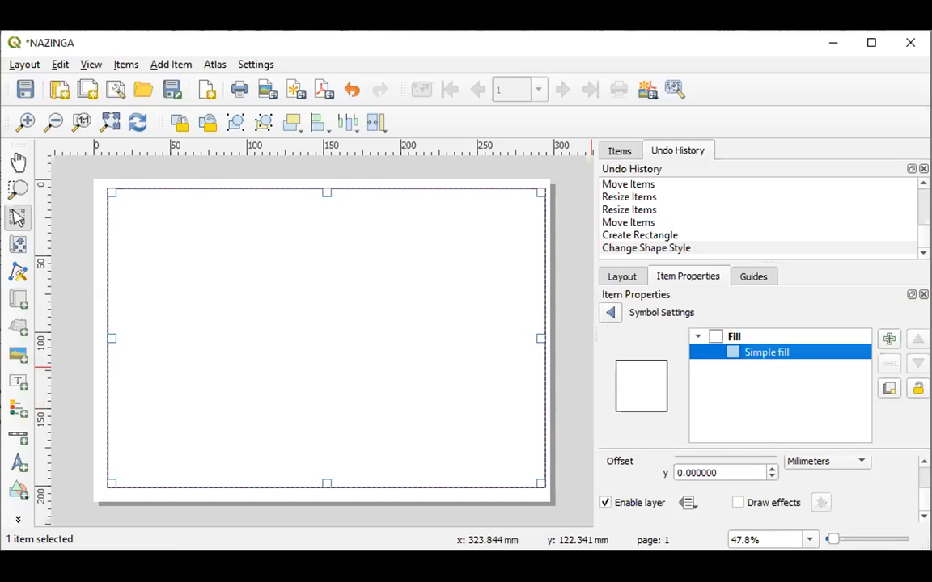
pyautogui.scroll(2, 760, 485)
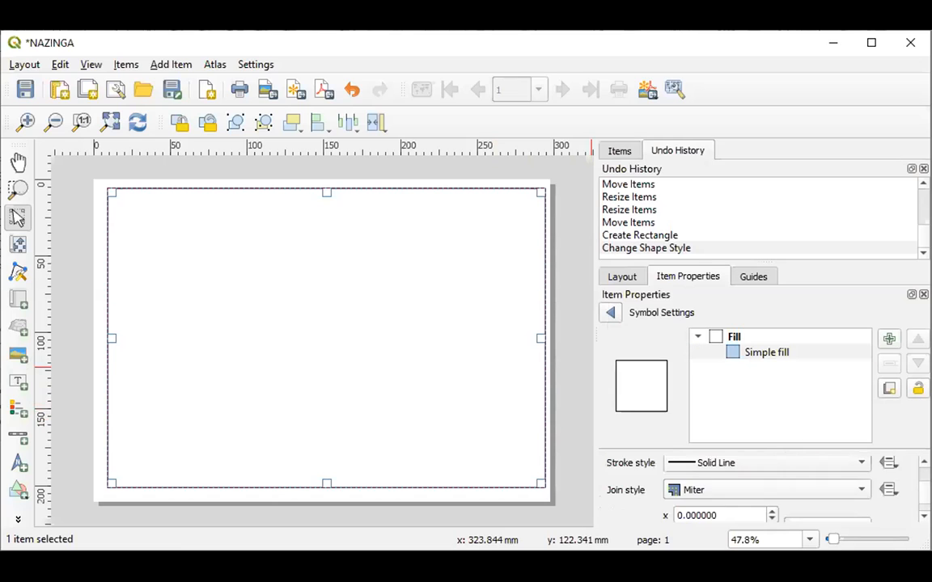
pyautogui.scroll(-3, 760, 486)
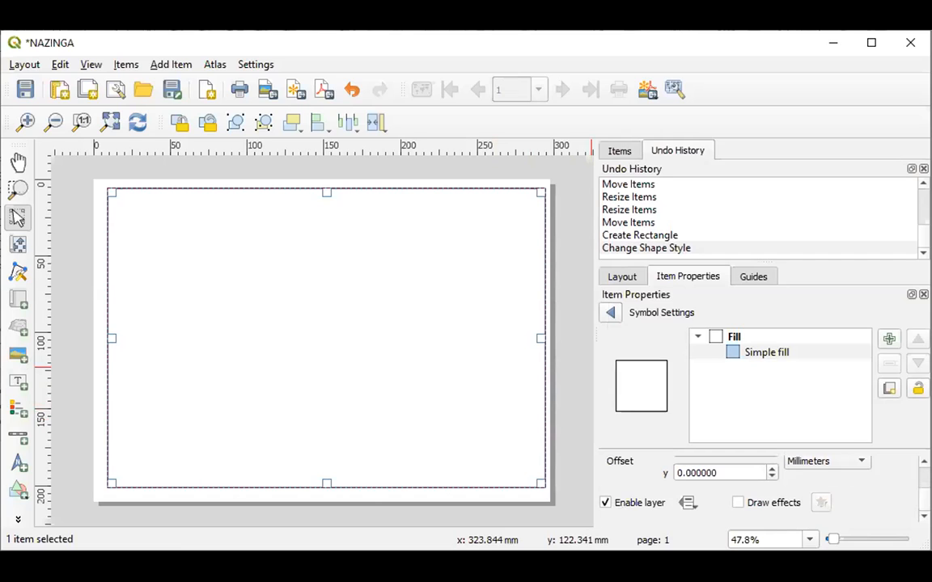
pyautogui.click(745, 352)
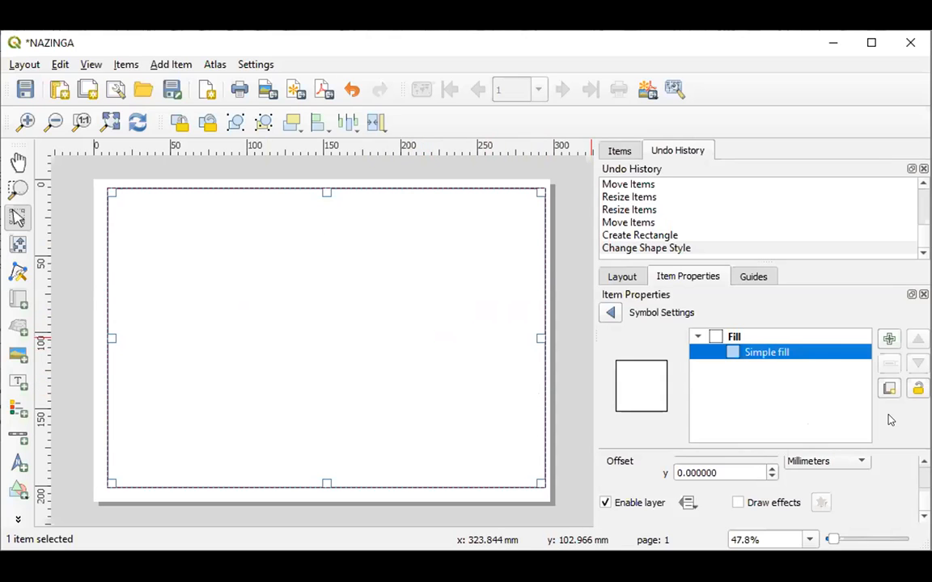
pyautogui.click(924, 492)
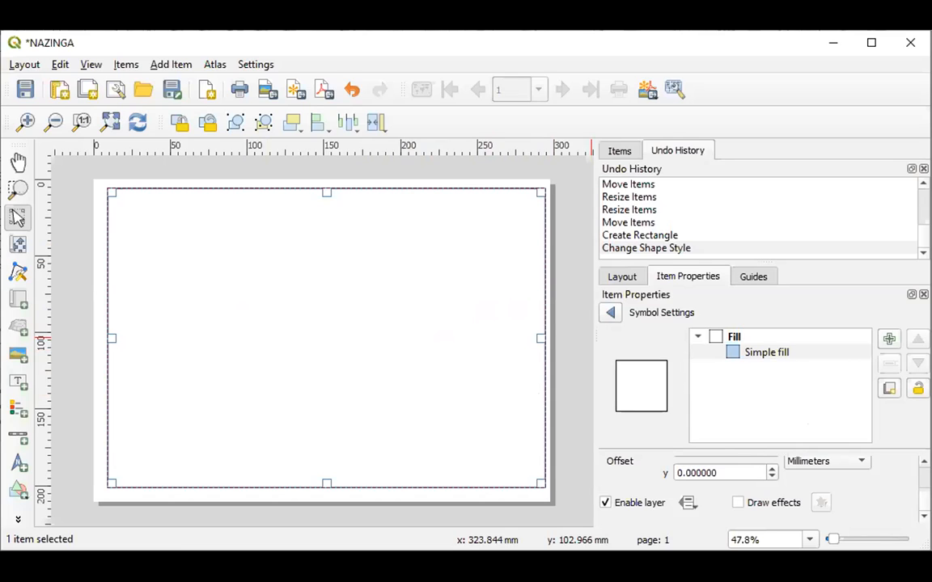
pyautogui.scroll(3, 760, 485)
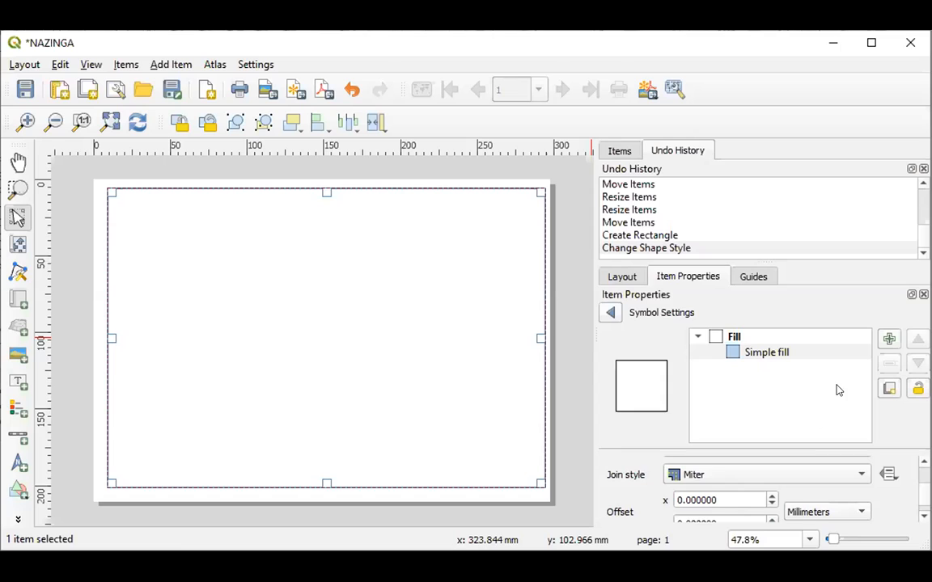
pyautogui.click(716, 336)
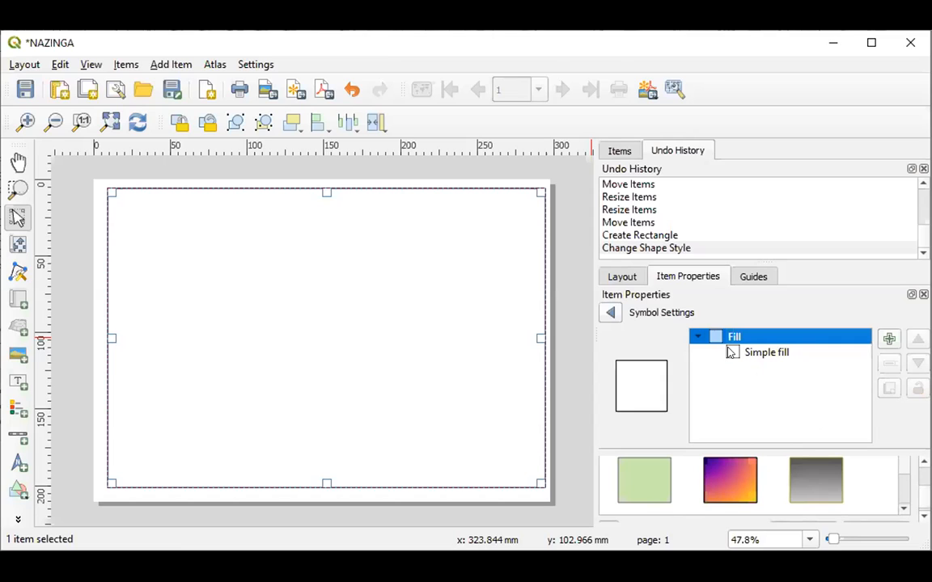
pyautogui.click(729, 350)
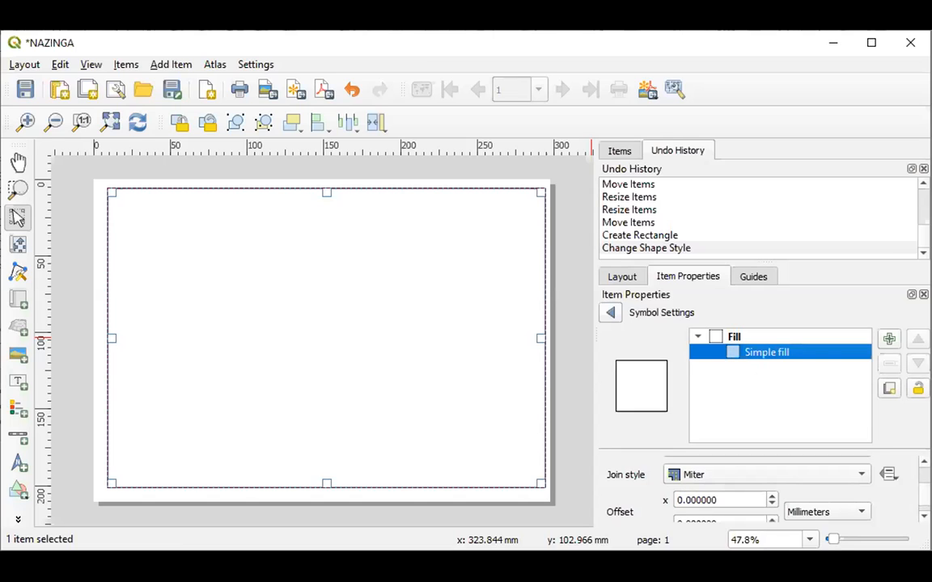
pyautogui.scroll(-2, 813, 469)
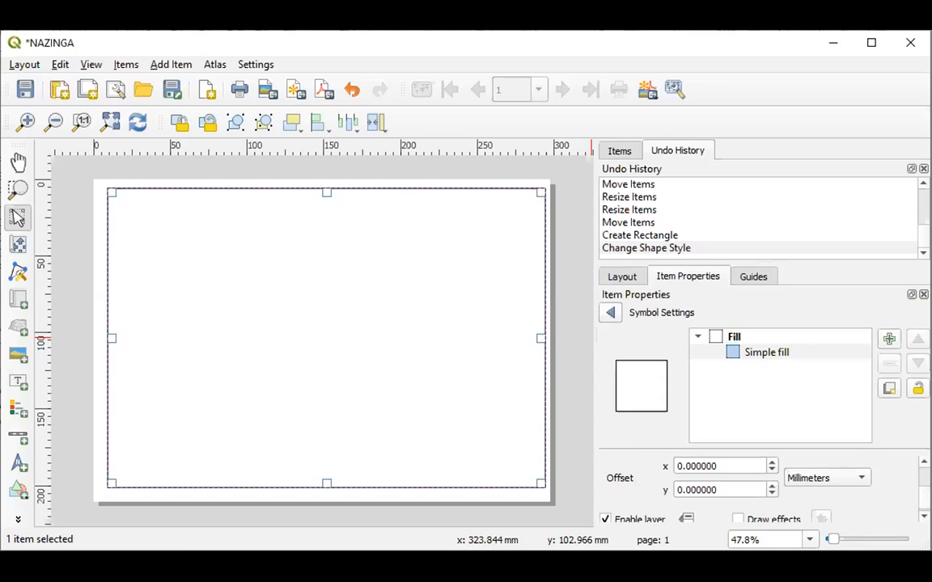
pyautogui.click(737, 118)
pyautogui.scroll(-1, 760, 477)
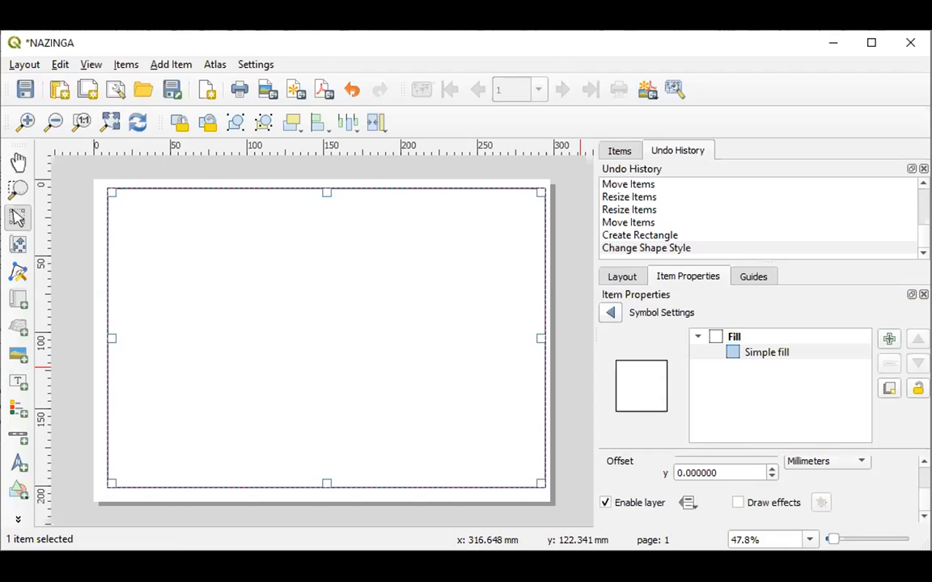
# - Change the frame rectangle's Simple fill symbol layer to the type Outline: Marker line
pyautogui.click(611, 314)
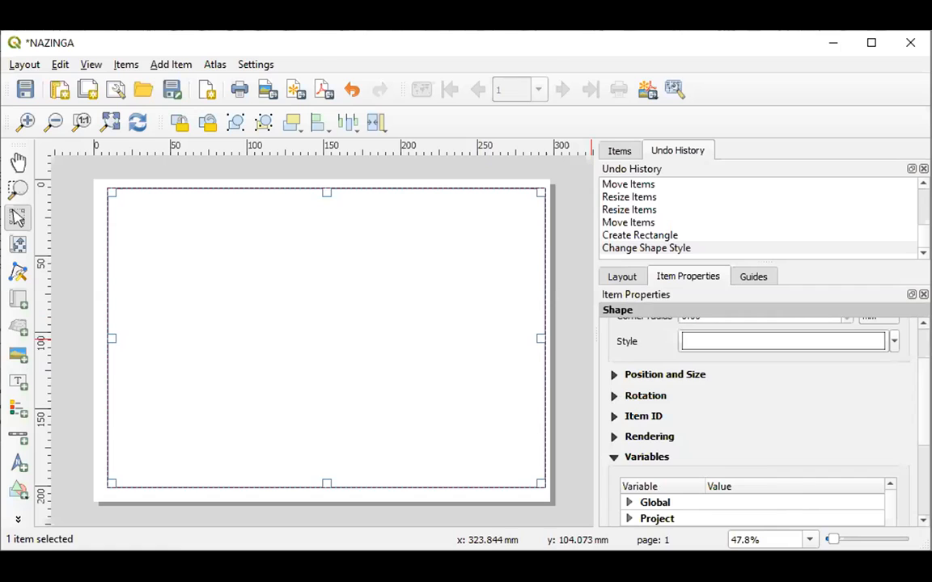
pyautogui.scroll(1, 760, 420)
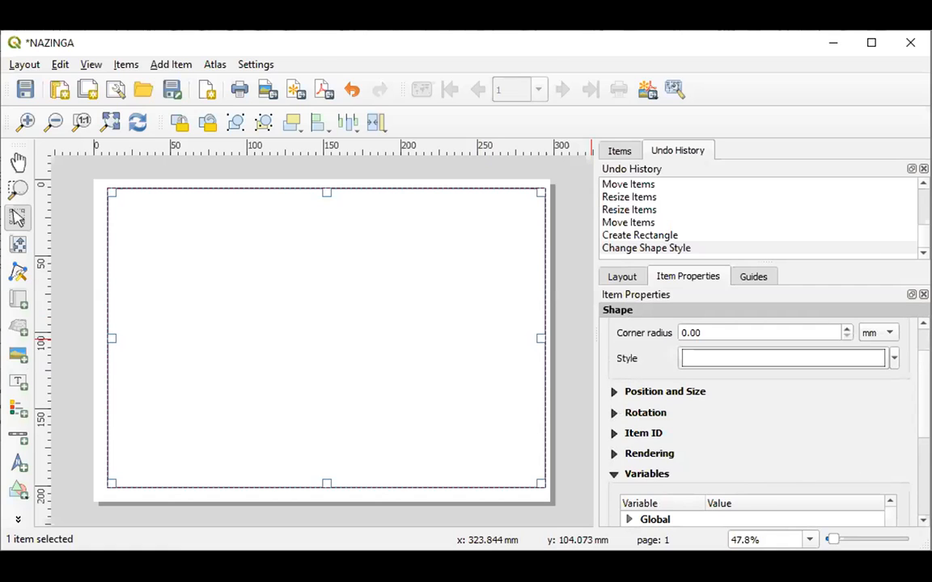
pyautogui.scroll(1, 761, 420)
pyautogui.scroll(1, 761, 420)
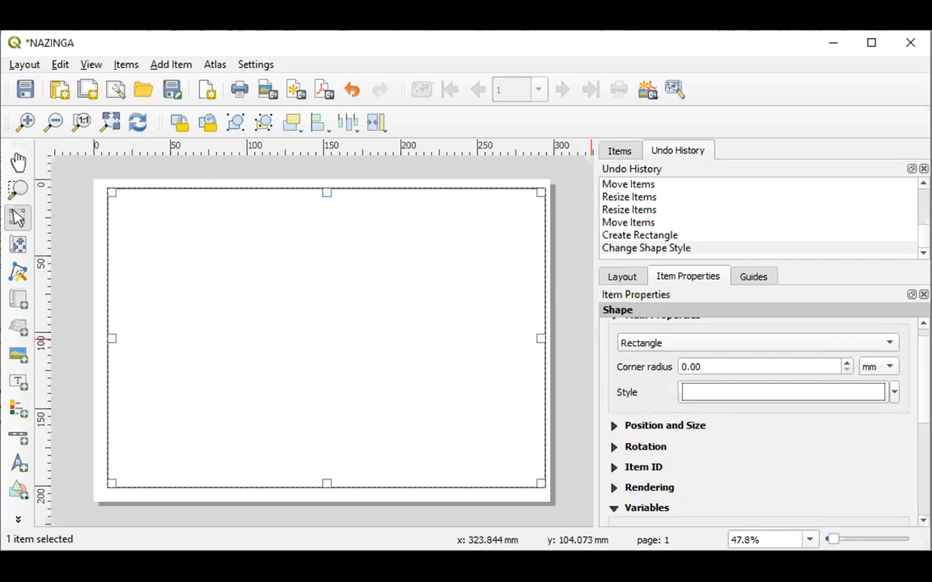
pyautogui.click(742, 393)
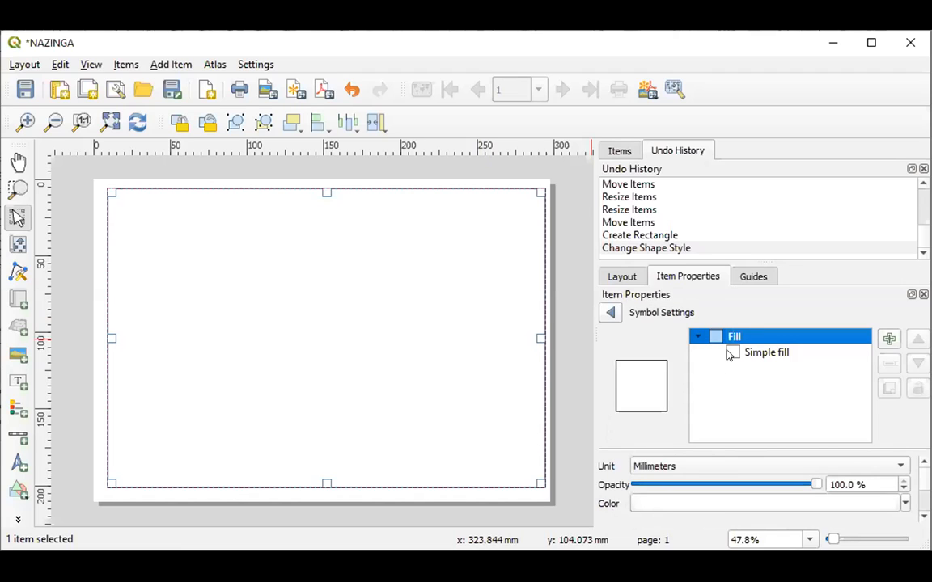
pyautogui.click(748, 353)
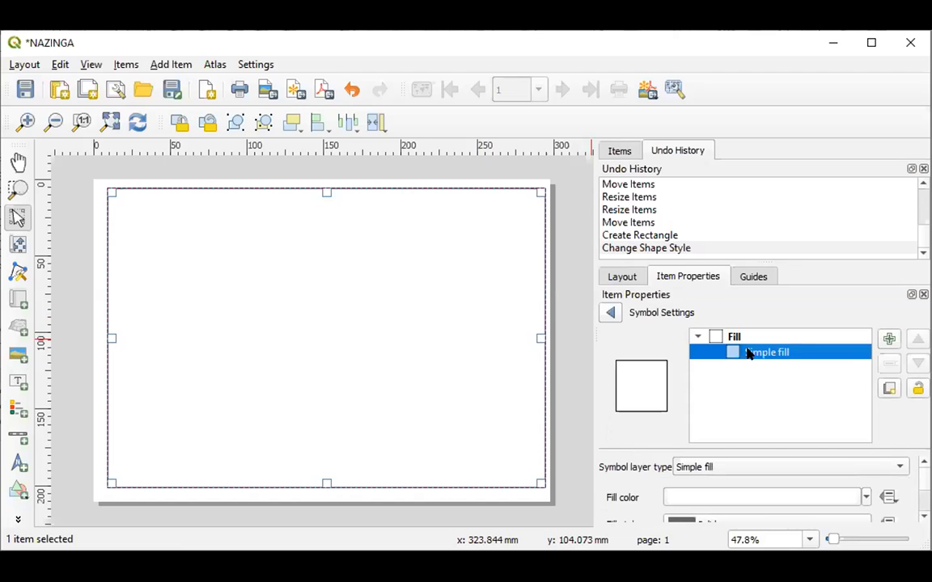
pyautogui.click(806, 472)
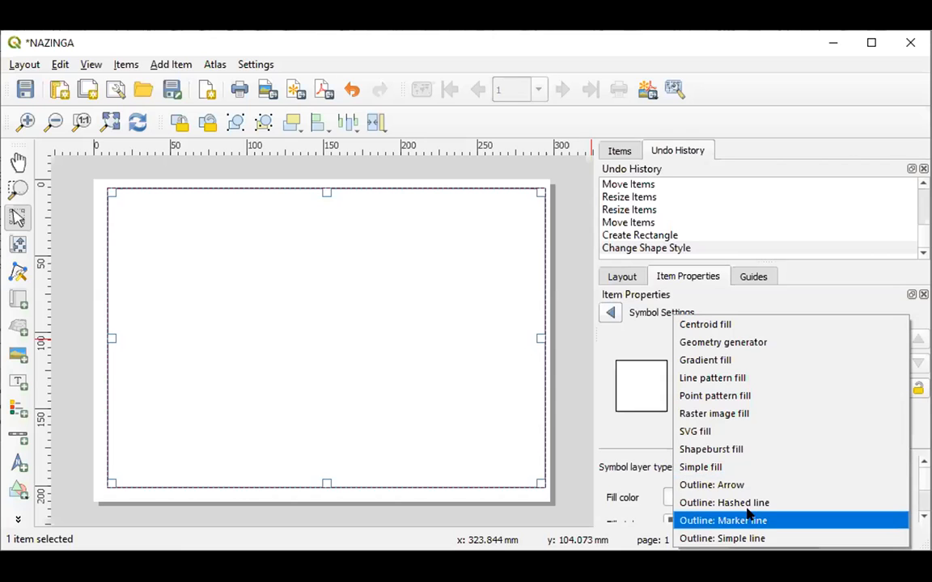
pyautogui.press('Escape')
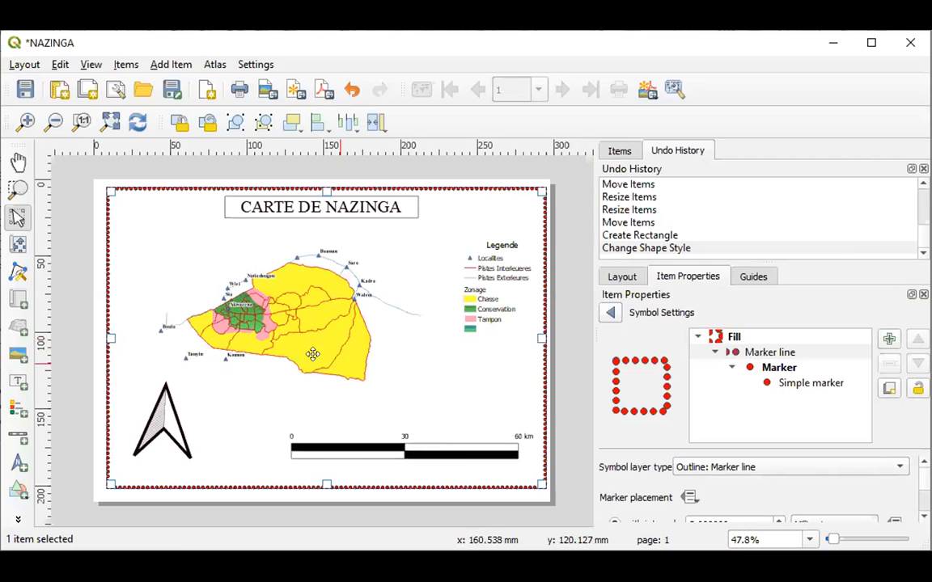
# - Try to export the layout to the Desktop as a PDF named NAZINGA, keeping the default PDF export options
pyautogui.click(325, 91)
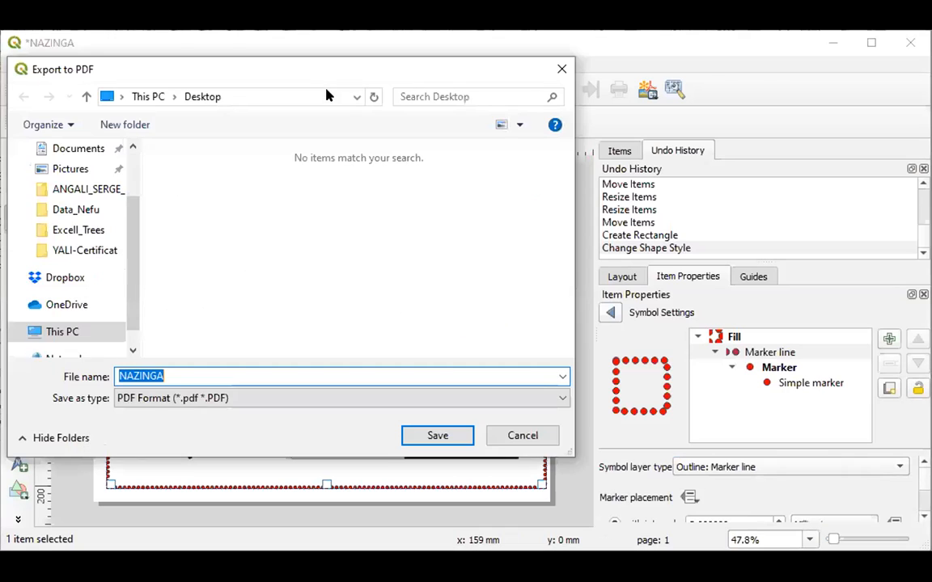
pyautogui.click(438, 436)
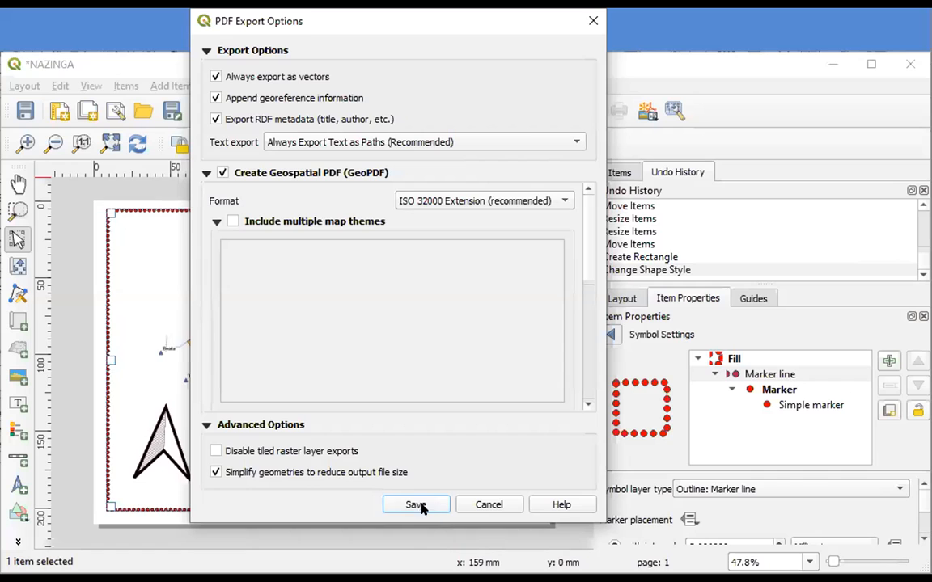
pyautogui.click(415, 505)
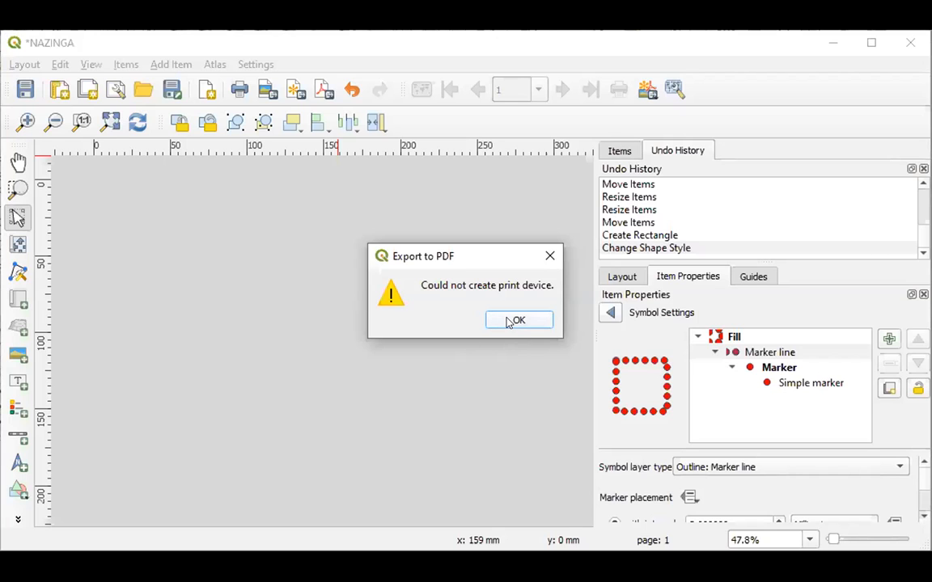
pyautogui.click(511, 322)
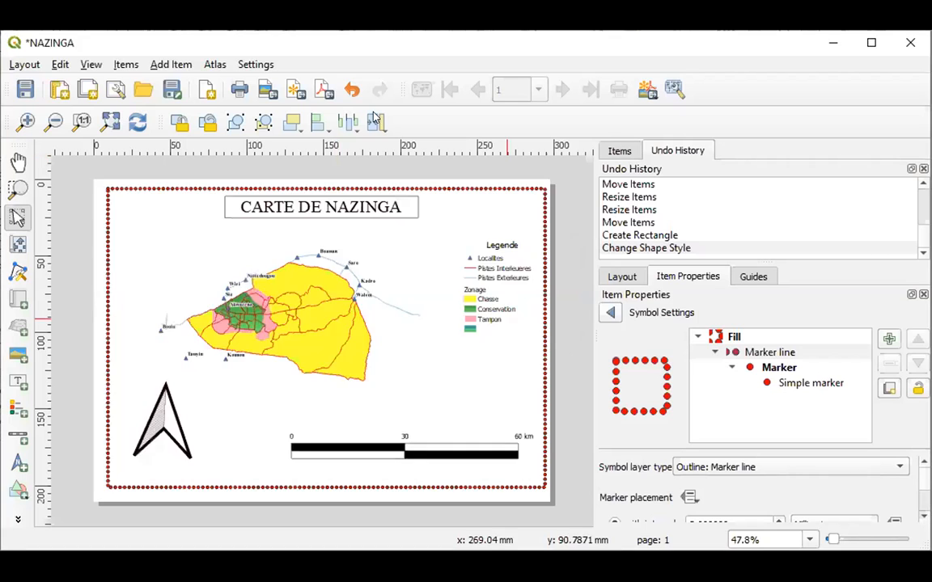
pyautogui.click(296, 90)
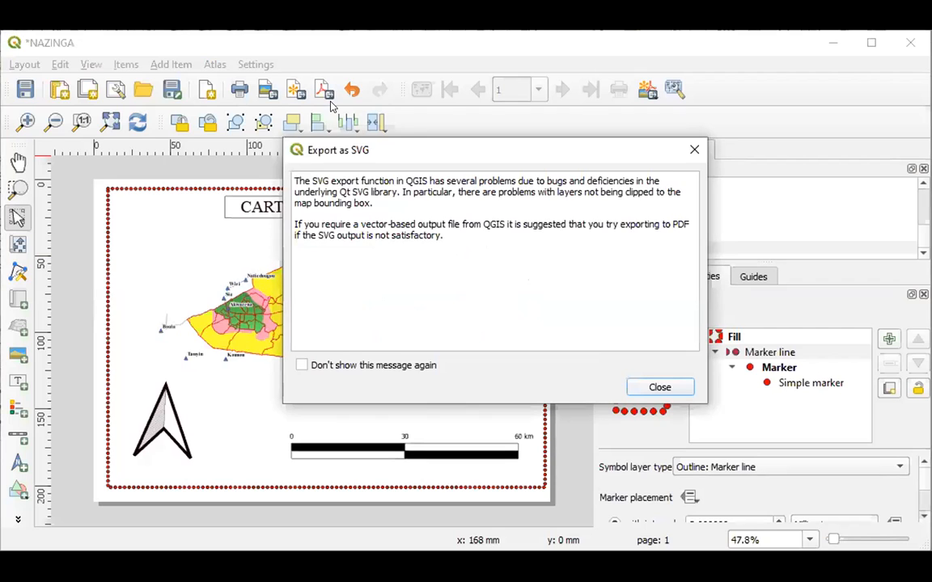
pyautogui.click(660, 386)
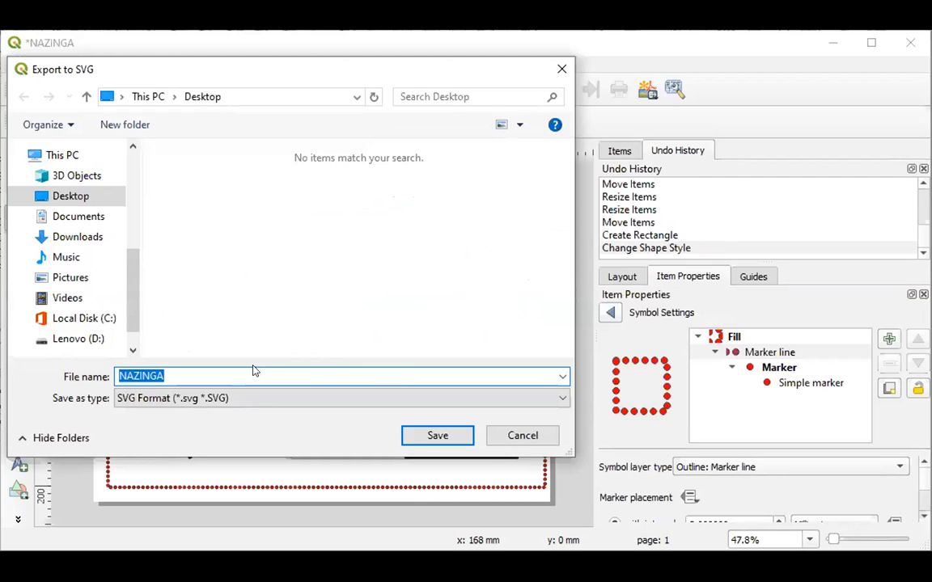
pyautogui.write('M')
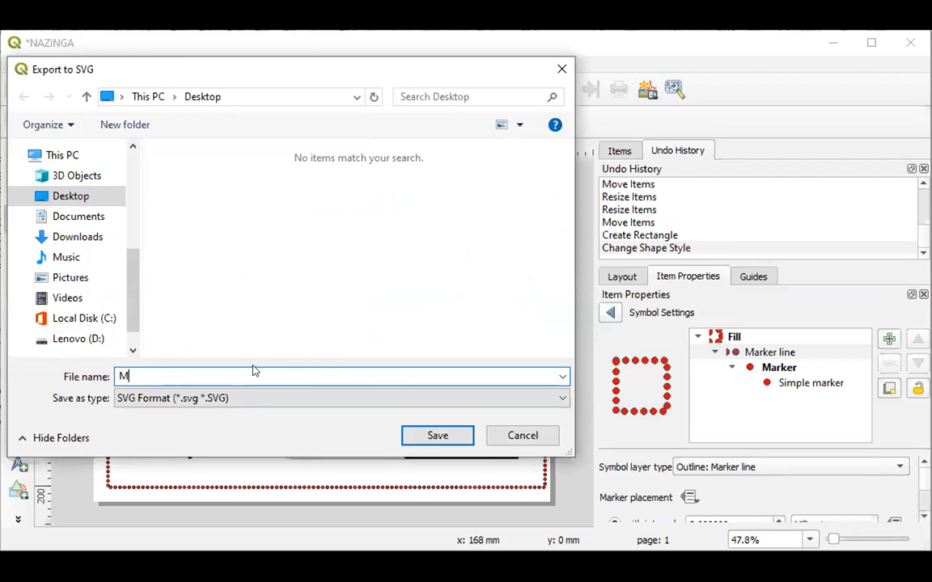
pyautogui.click(528, 437)
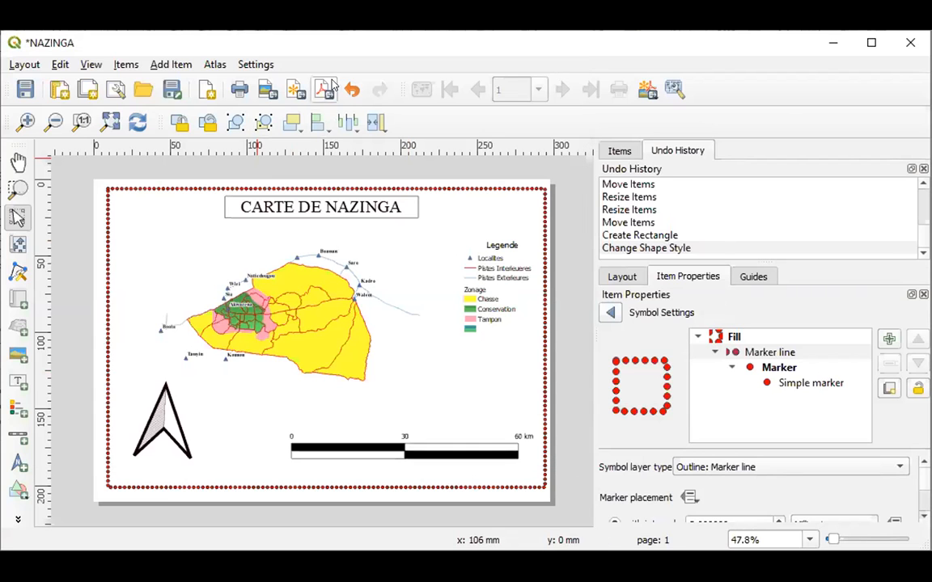
pyautogui.click(322, 91)
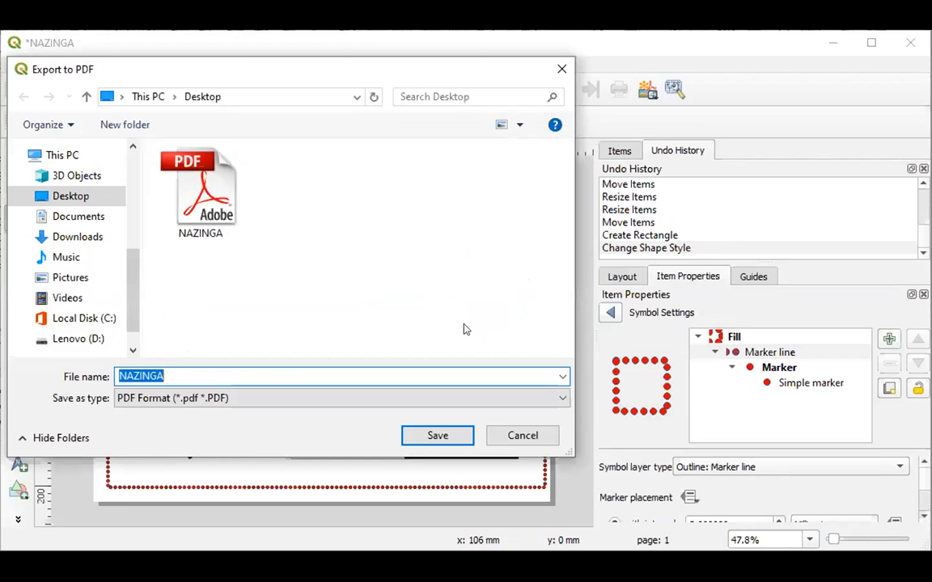
pyautogui.click(524, 438)
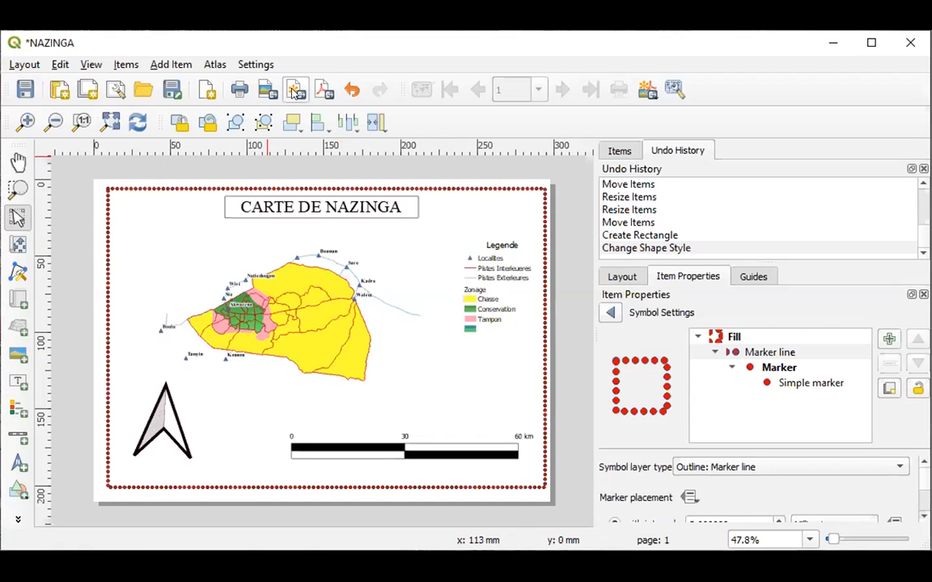
# - Export the layout to the Desktop as a PNG image named NAZINGA at 300 dpi, 3507 × 2480 px, with antialiasing
pyautogui.click(264, 92)
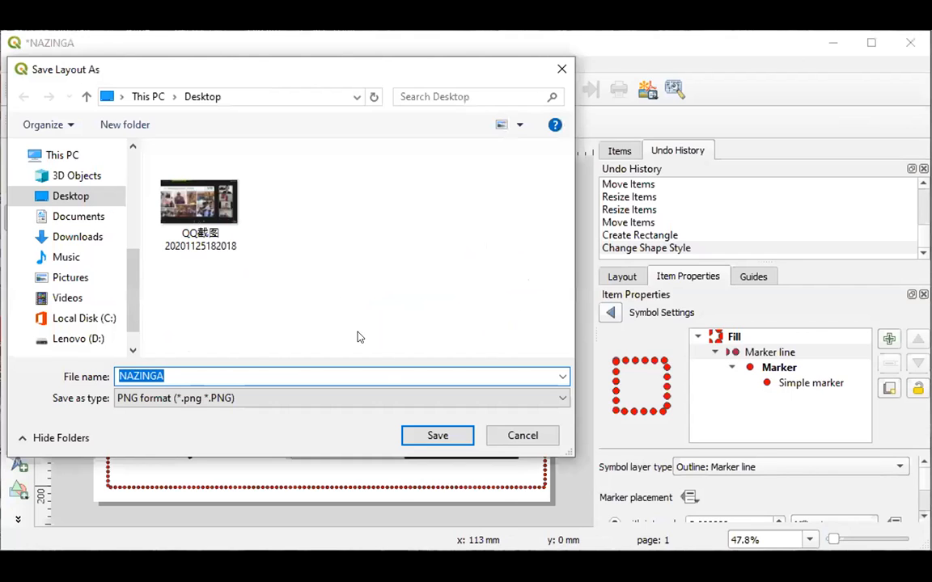
pyautogui.click(437, 436)
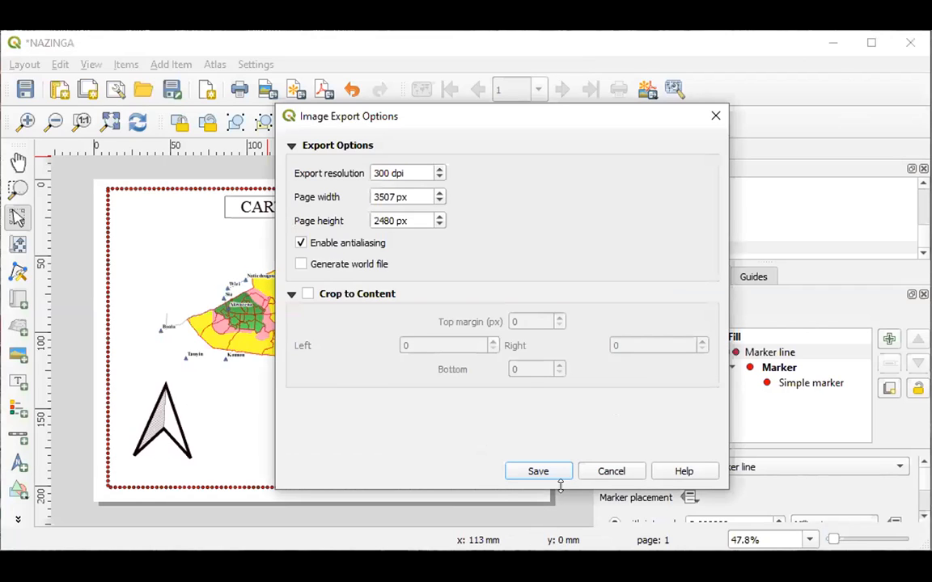
pyautogui.click(537, 471)
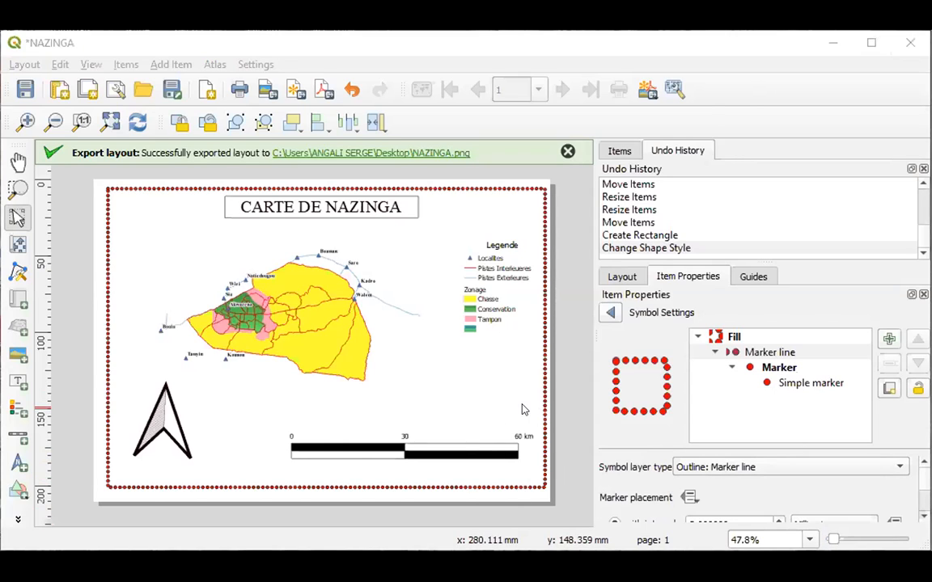
# - Try again to export the layout as a PDF, replacing the existing NAZINGA.pdf on the Desktop
pyautogui.click(322, 91)
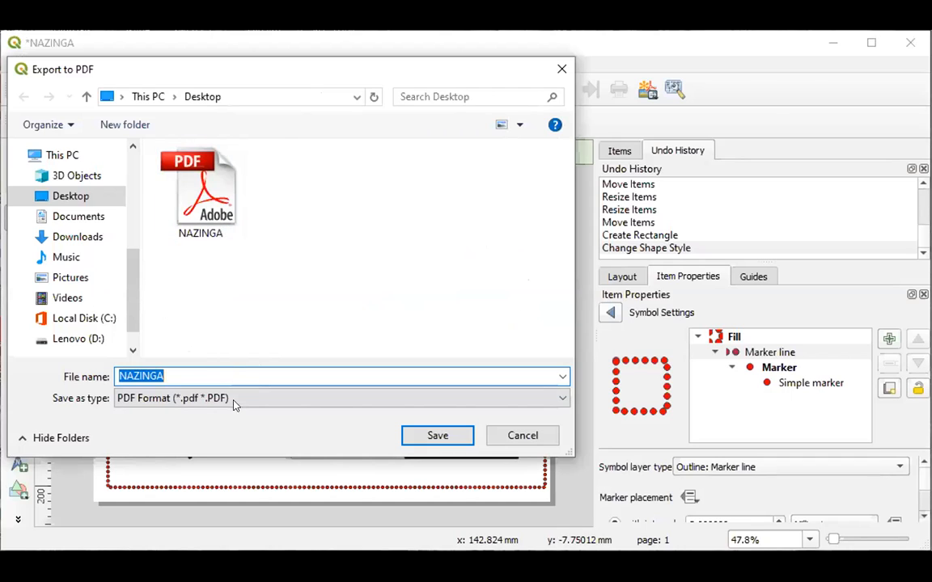
pyautogui.click(201, 370)
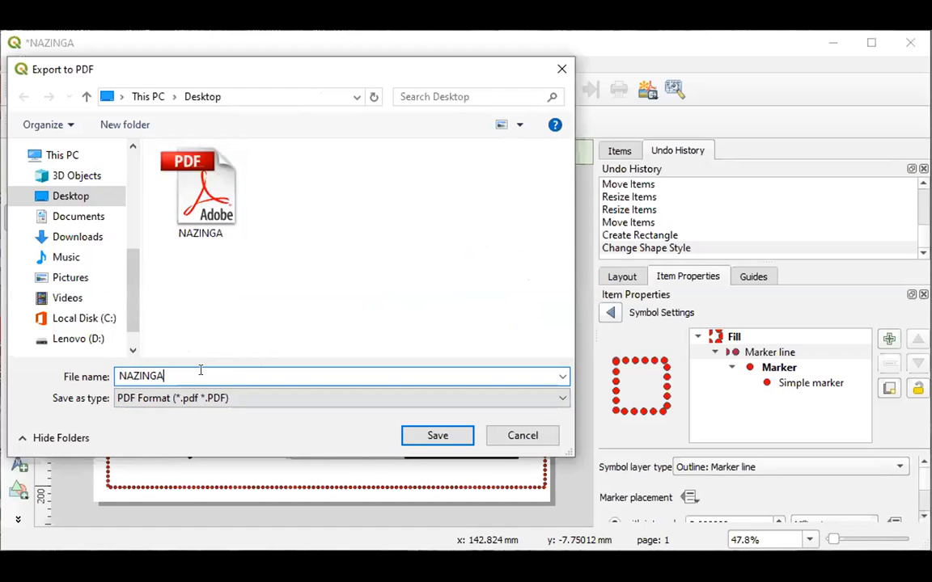
pyautogui.click(441, 435)
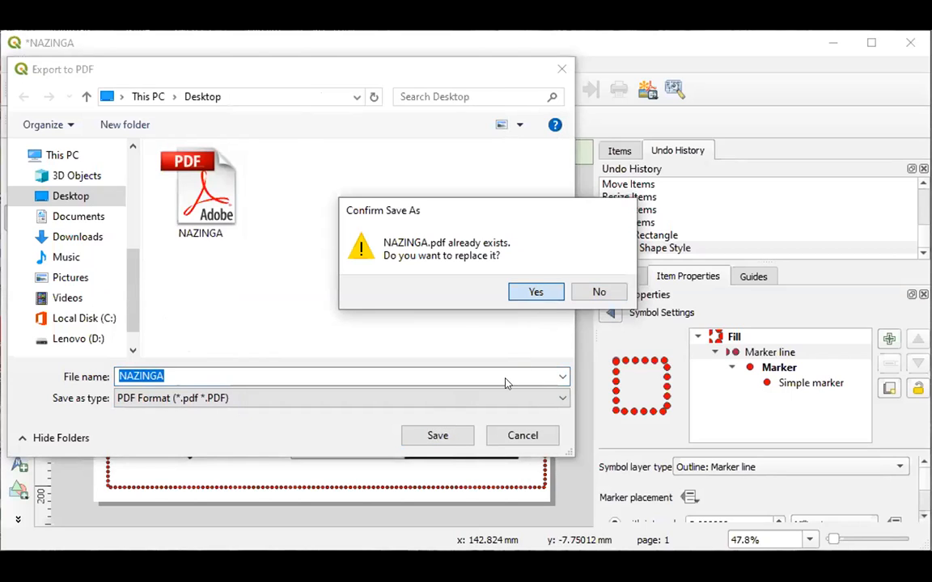
pyautogui.press('Return')
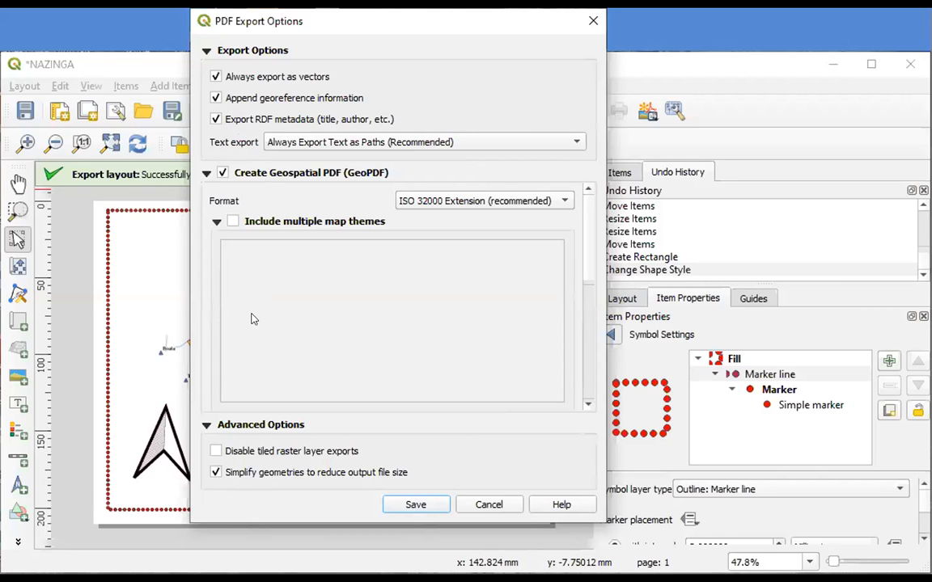
pyautogui.click(215, 76)
pyautogui.click(417, 505)
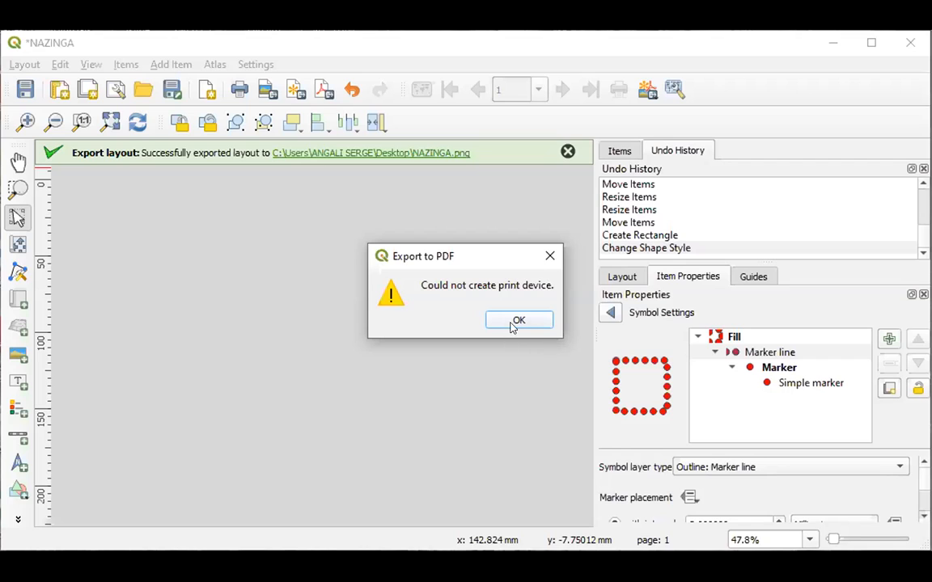
pyautogui.click(520, 320)
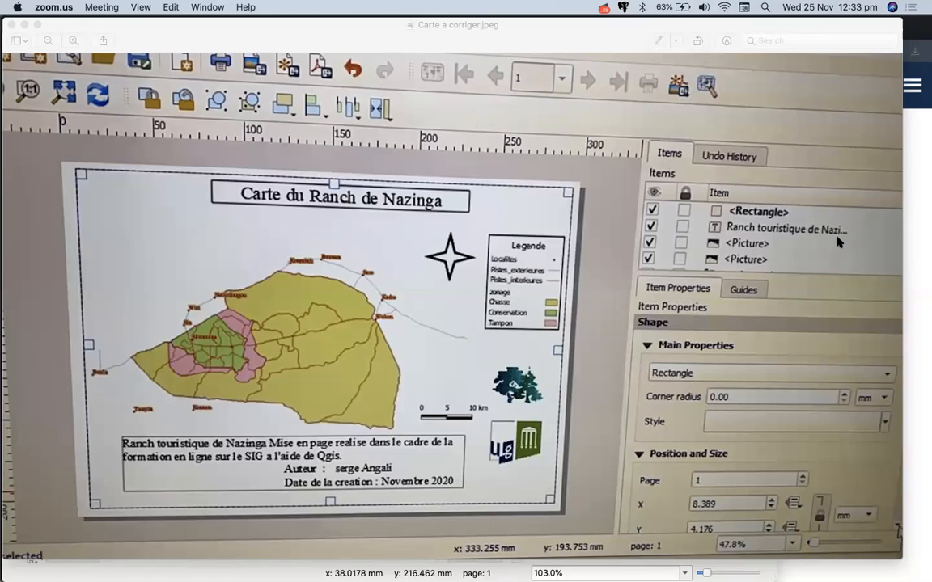
pyautogui.press('super+w')
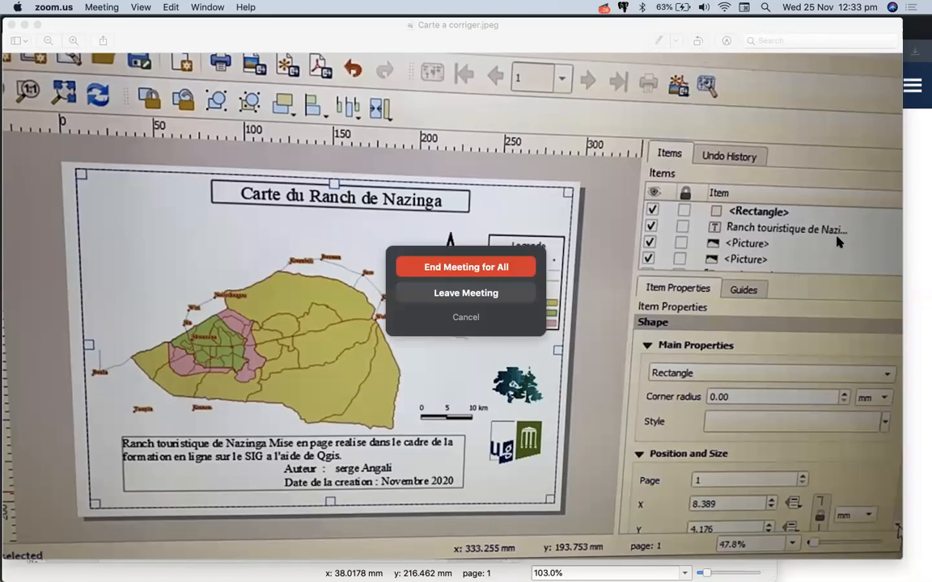